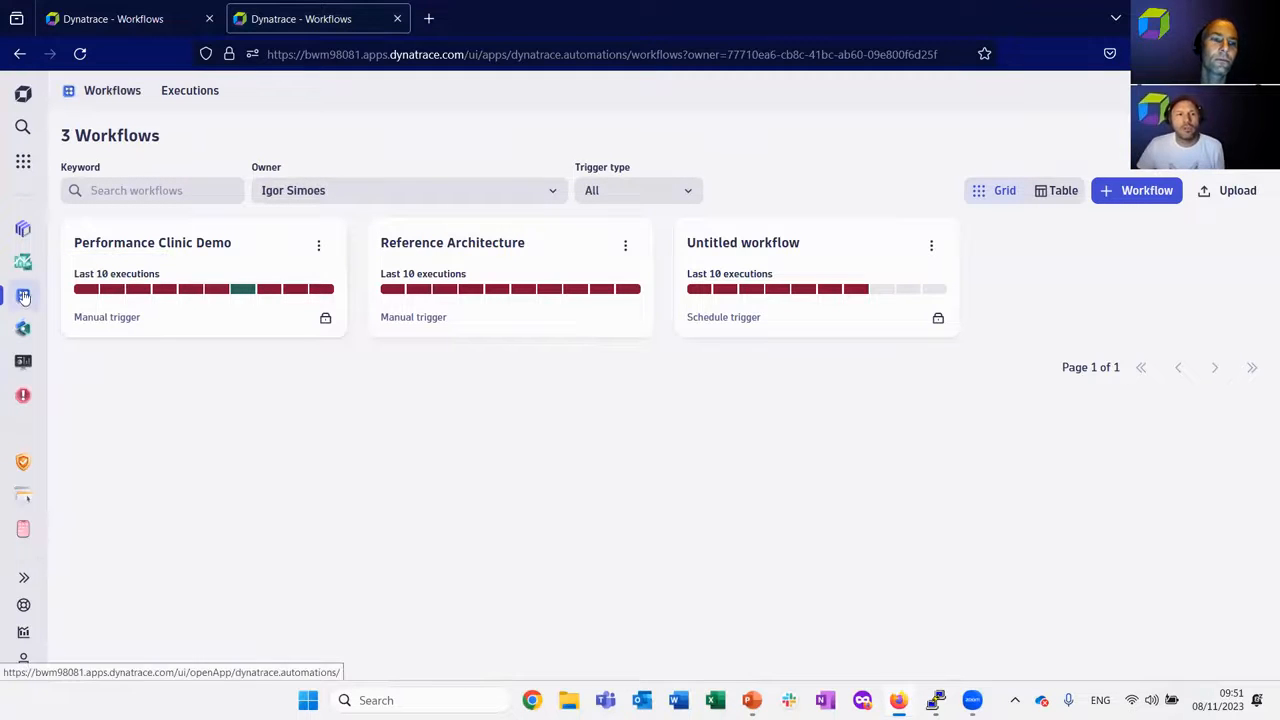
Open the Reference Architecture workflow from the workflow list.
mouse_move(23, 300)
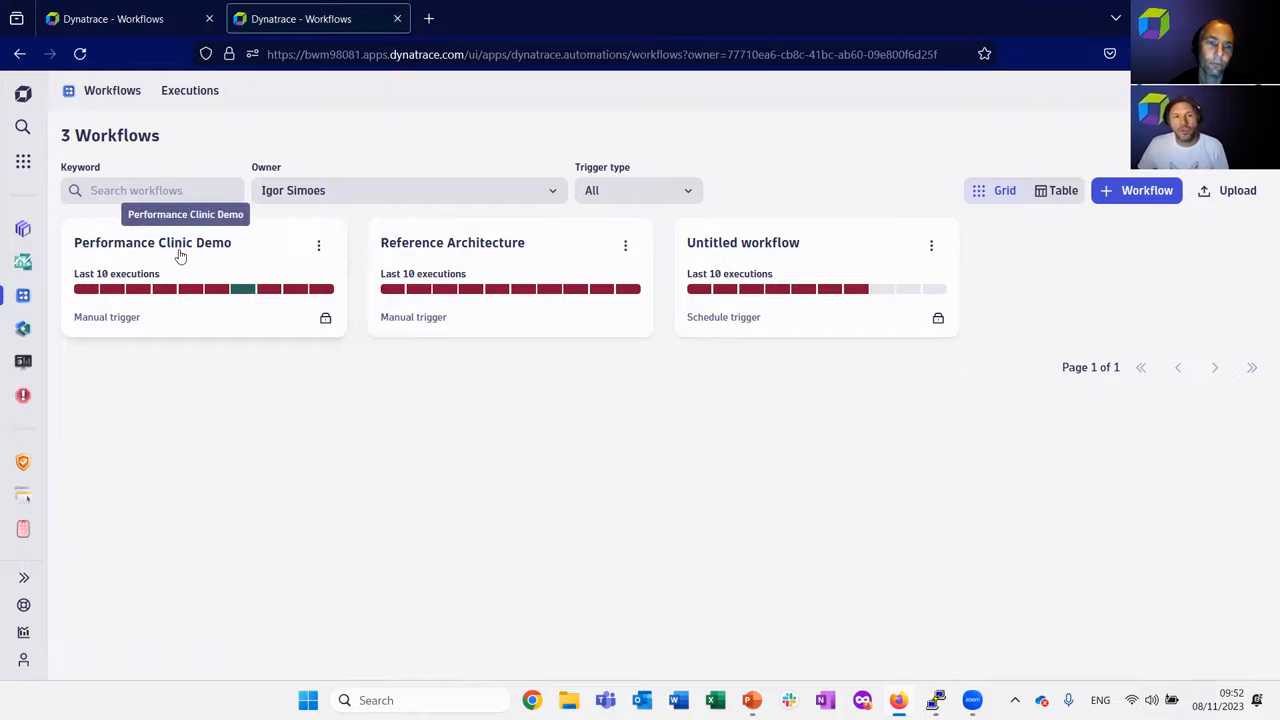
mouse_move(475, 283)
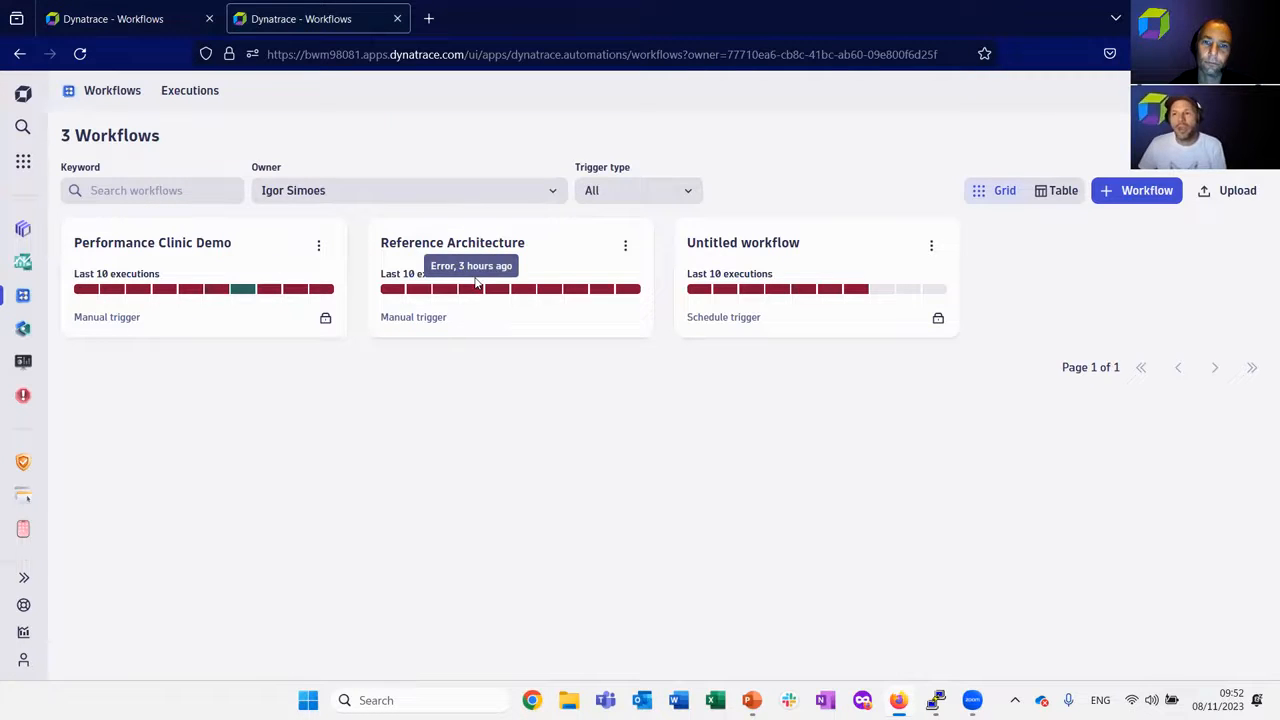
left_click(544, 258)
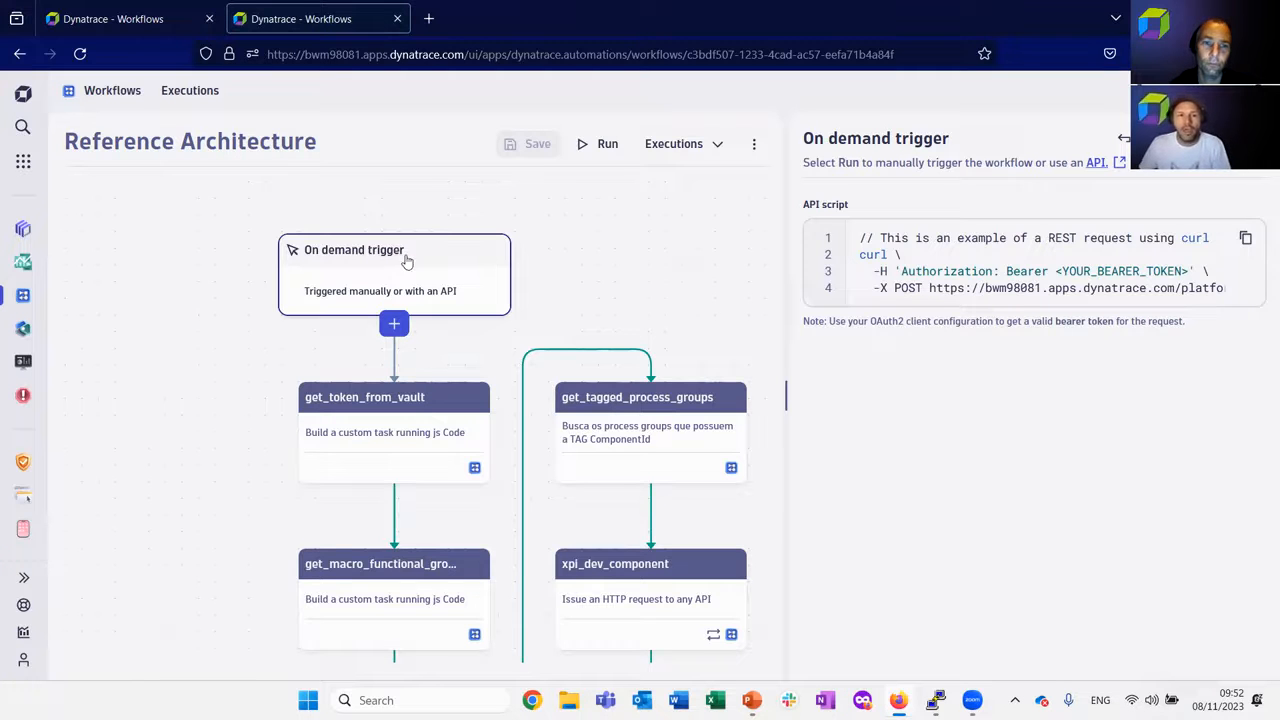
left_click_drag(614, 274, 511, 223)
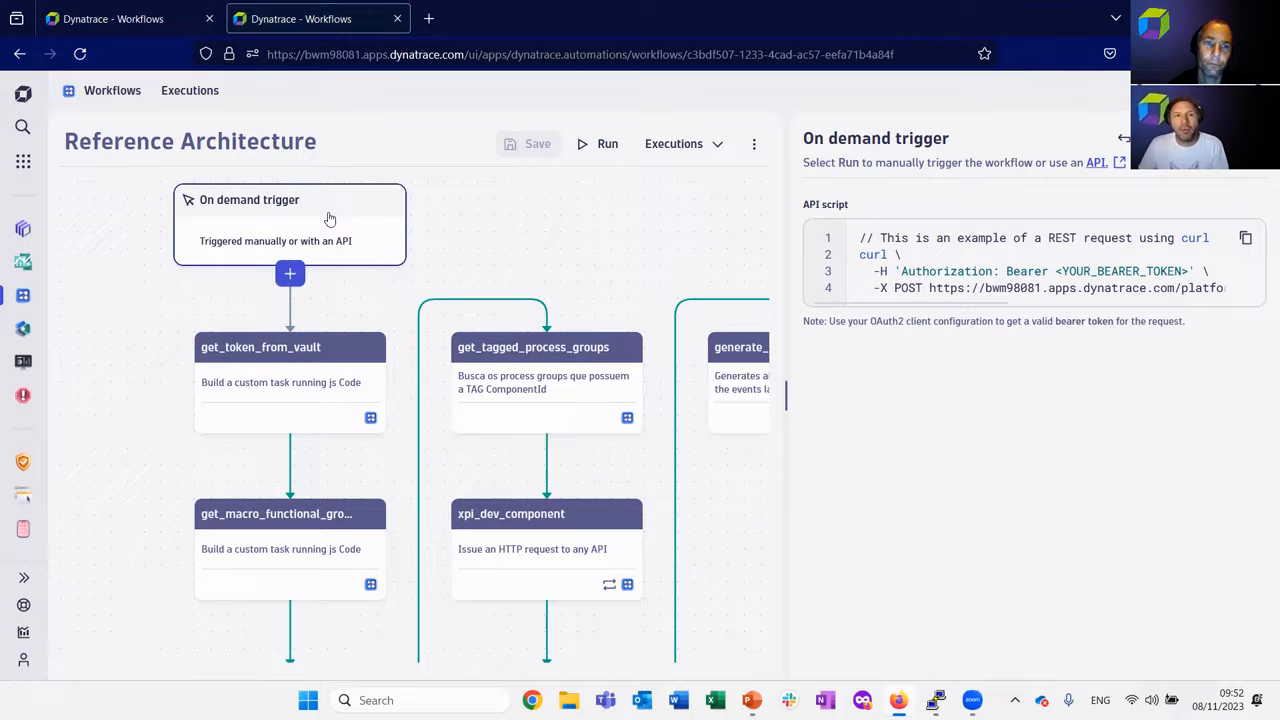
Examine the on demand trigger's API script, including the POST URL and the bearer token placeholder.
left_click_drag(859, 237, 1150, 292)
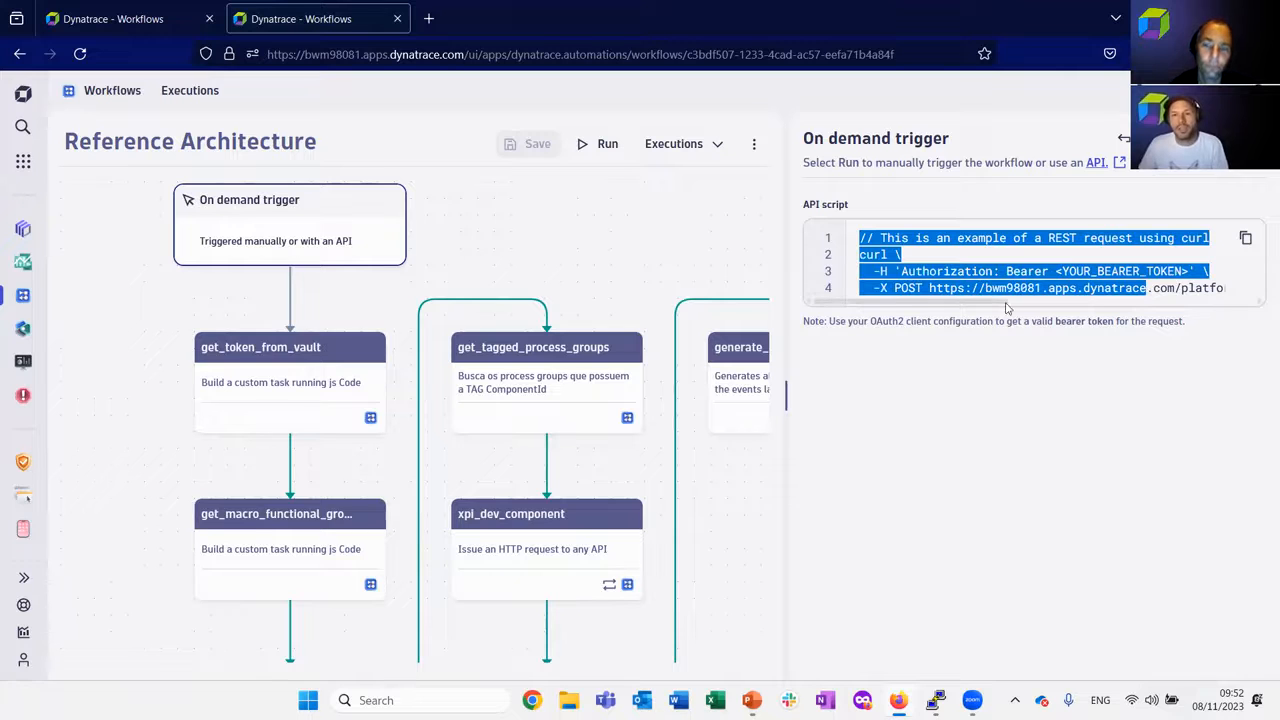
left_click(1038, 284)
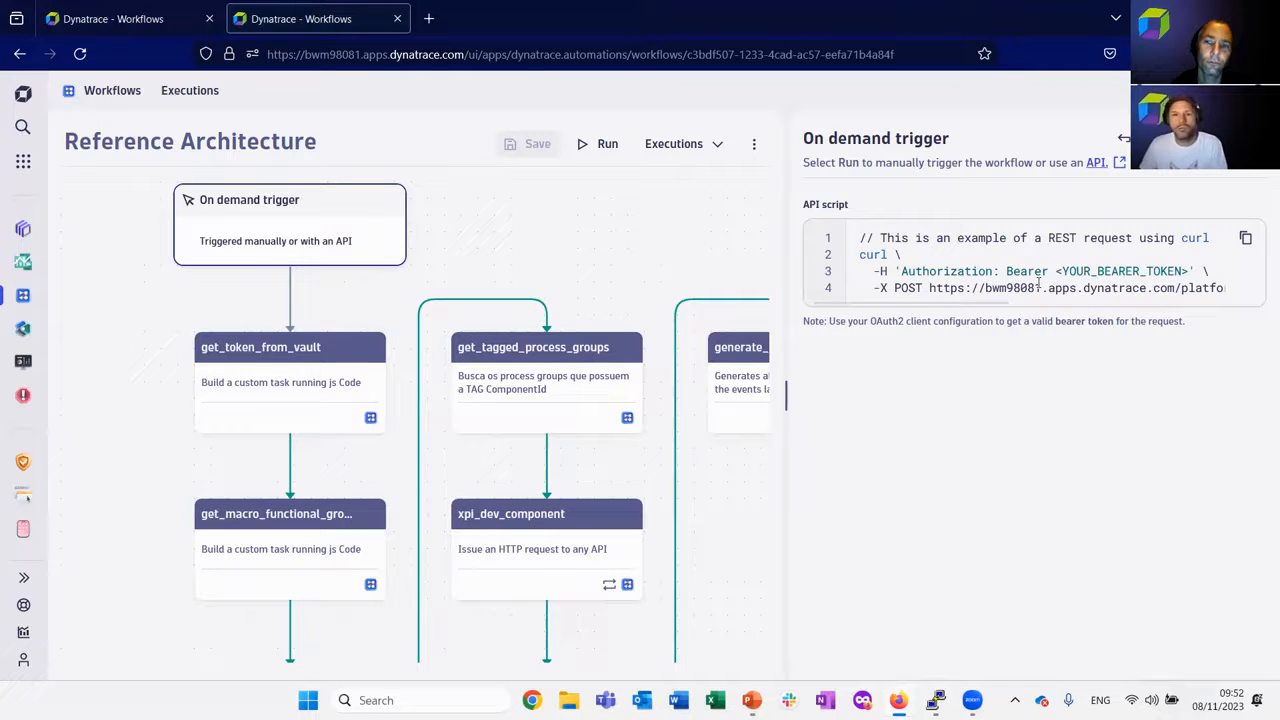
left_click_drag(958, 288, 1262, 303)
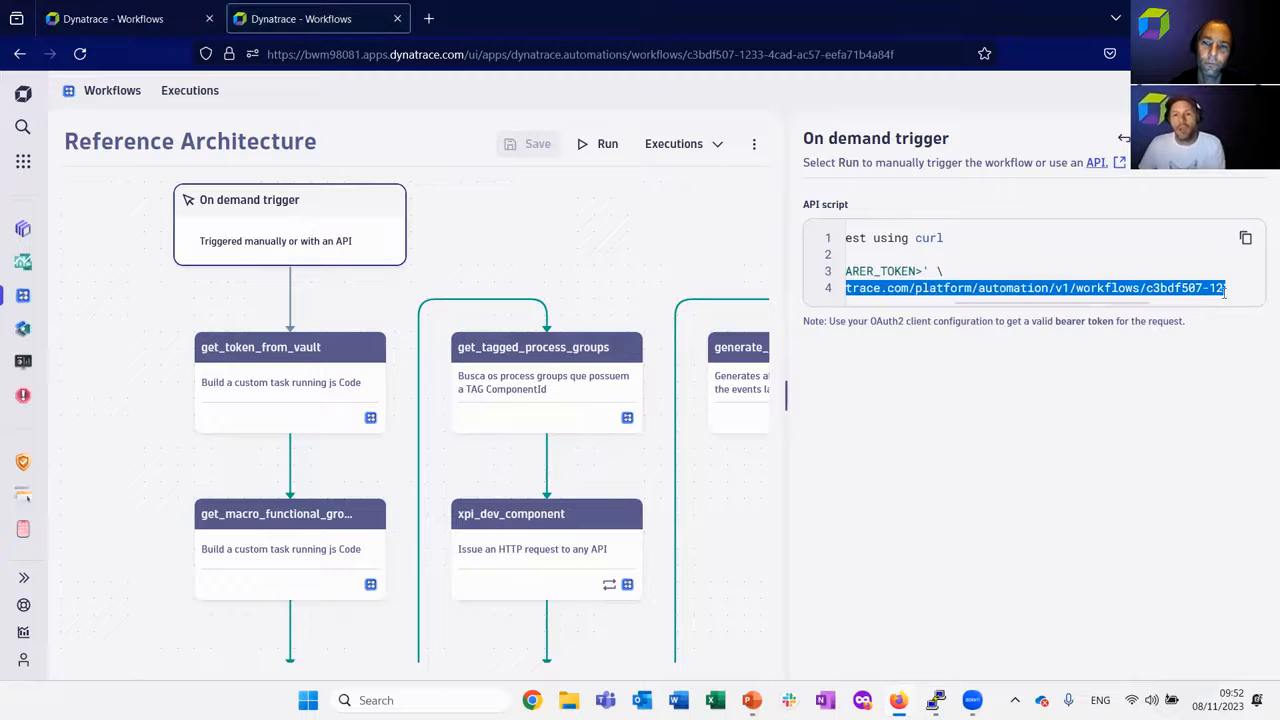
left_click(993, 277)
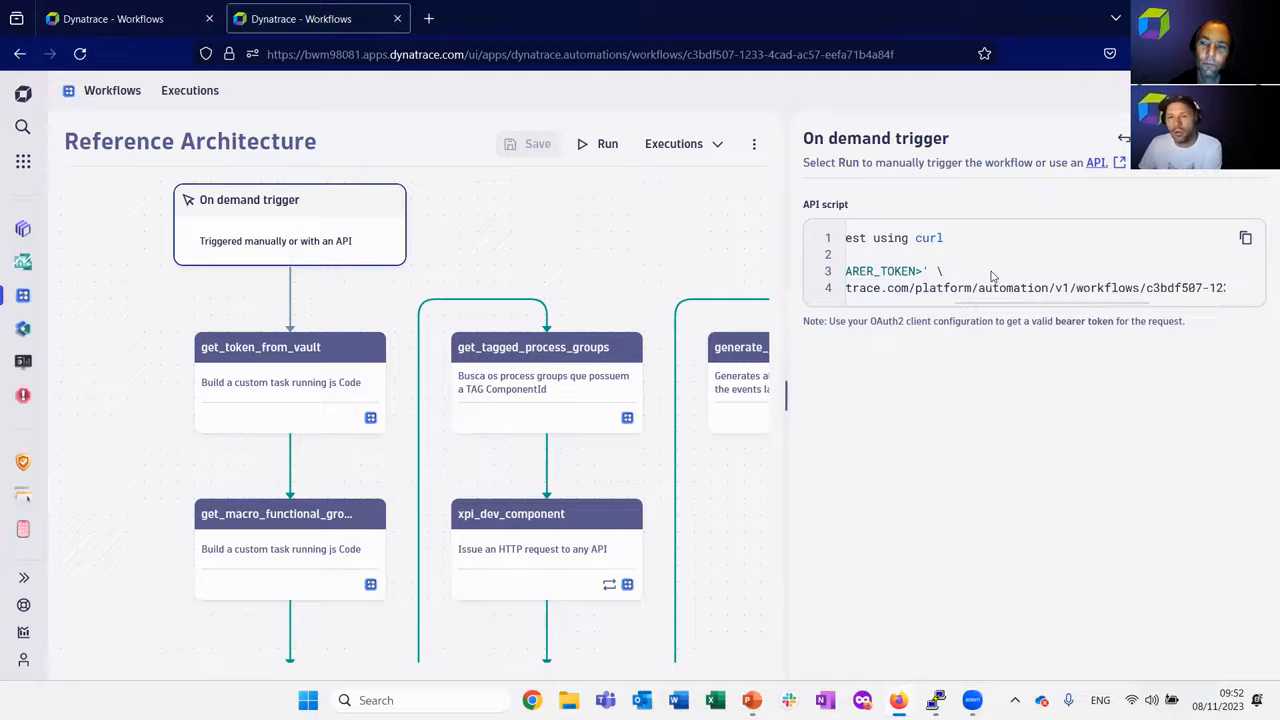
left_click_drag(993, 277, 830, 276)
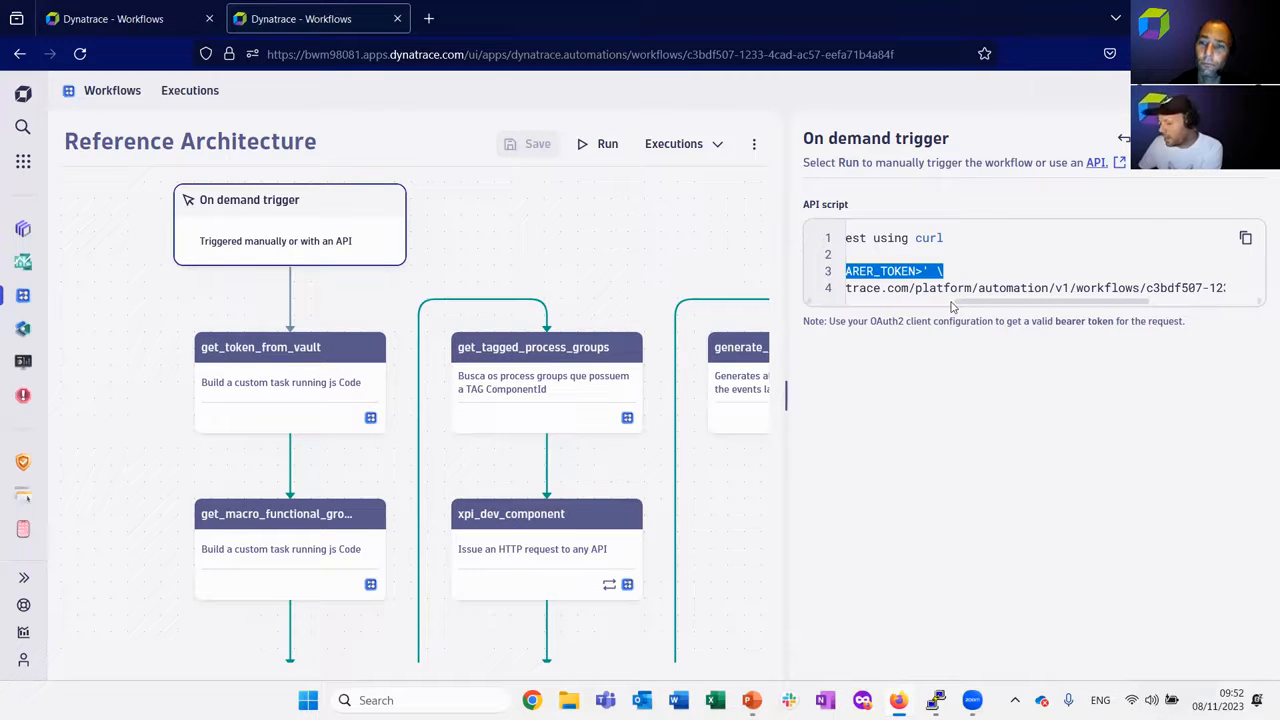
scroll(940, 296, "left", 3)
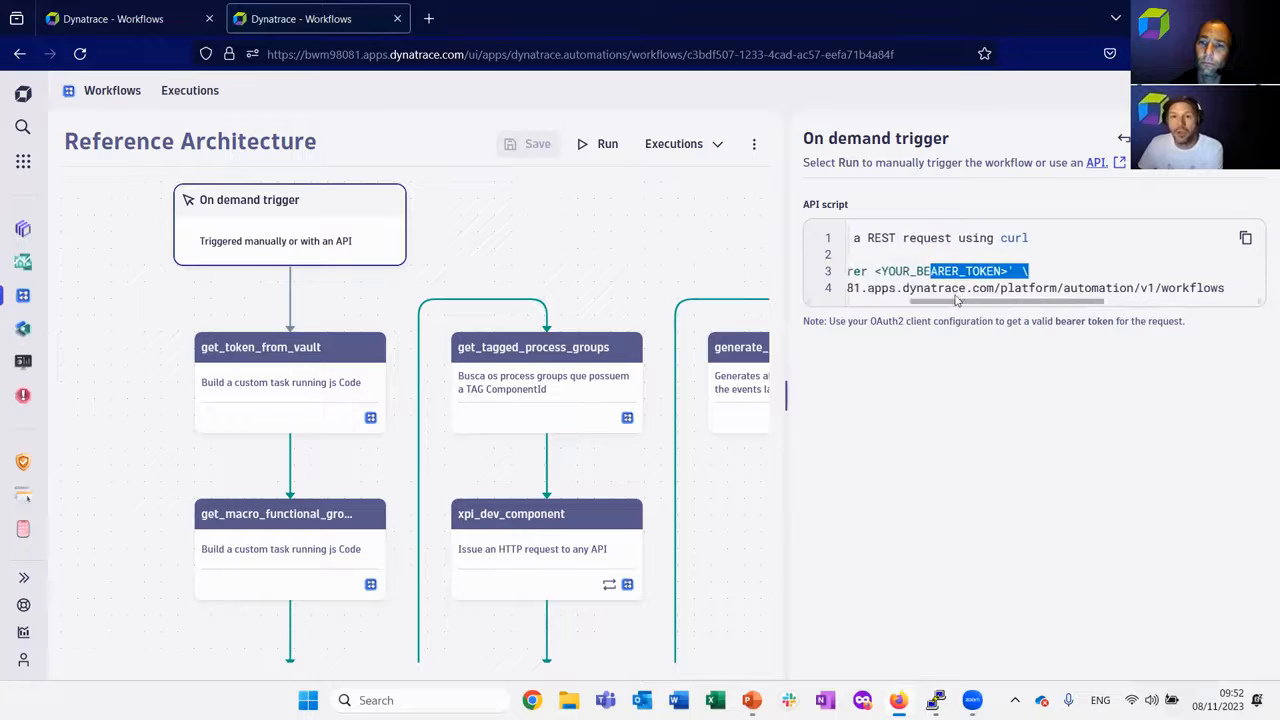
left_click_drag(908, 271, 1041, 271)
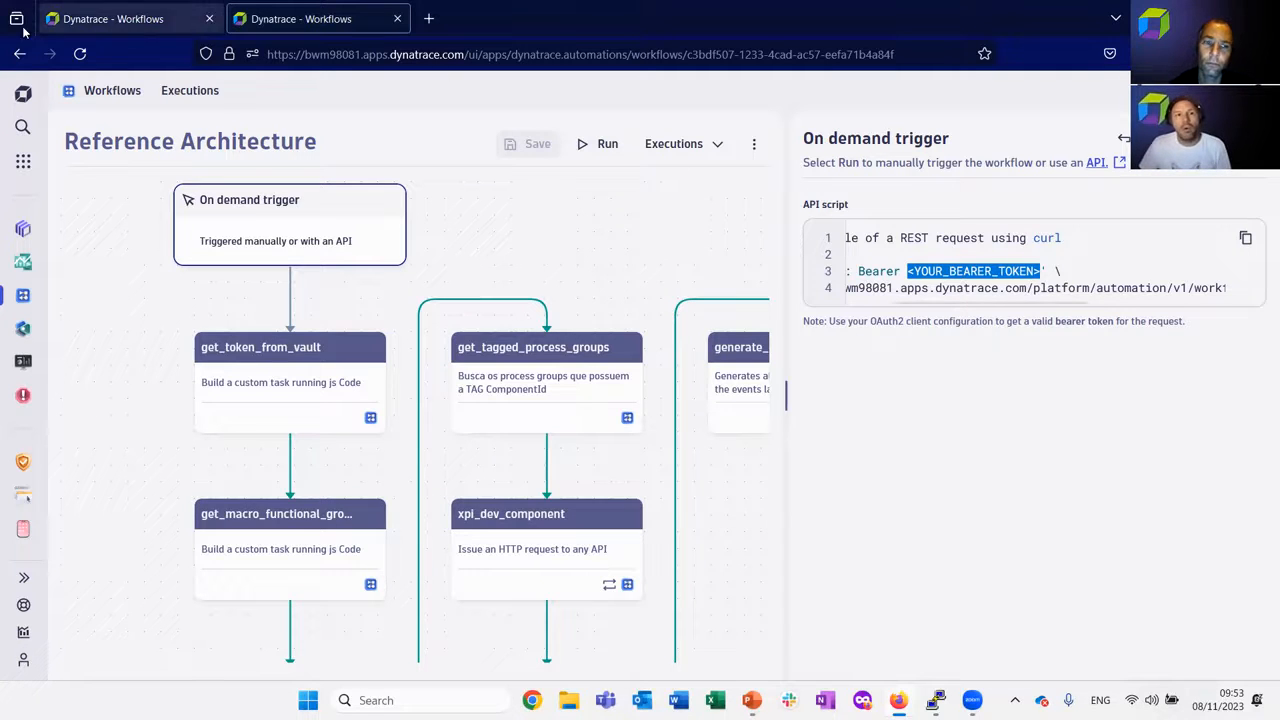
Return to the workflow list and check the status of the Performance Clinic Demo workflow's last executions.
left_click(109, 92)
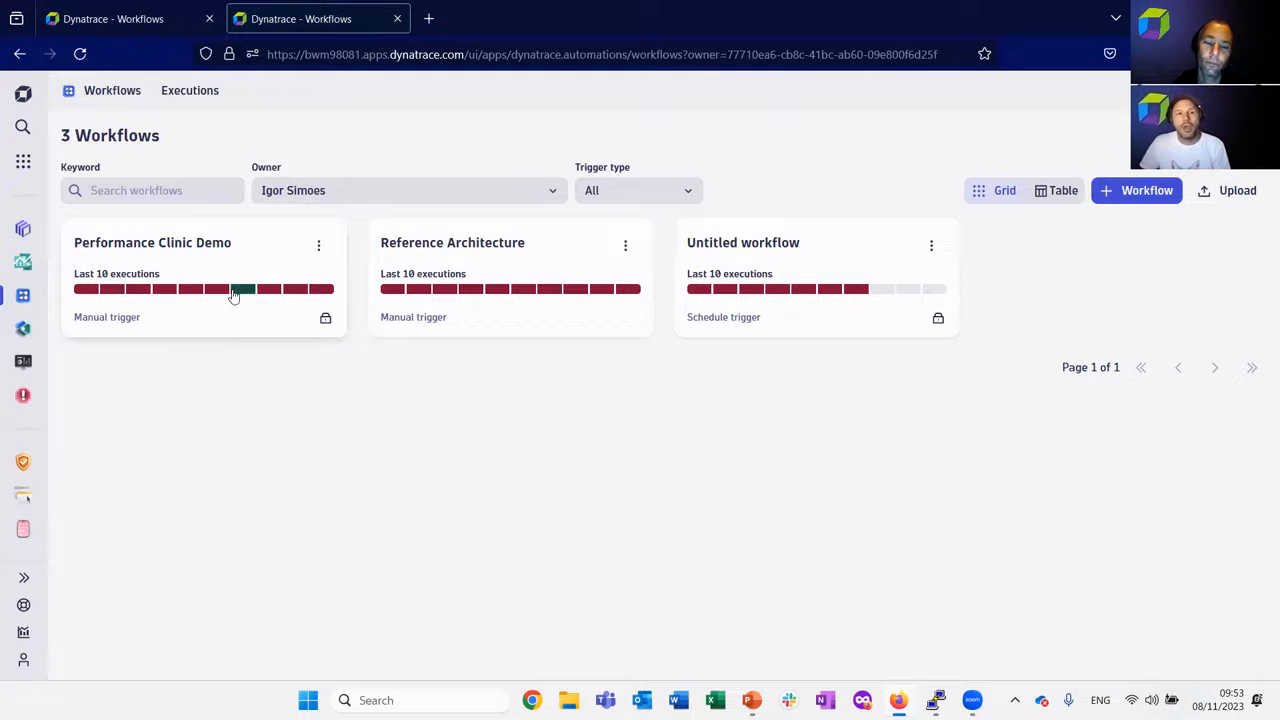
mouse_move(241, 291)
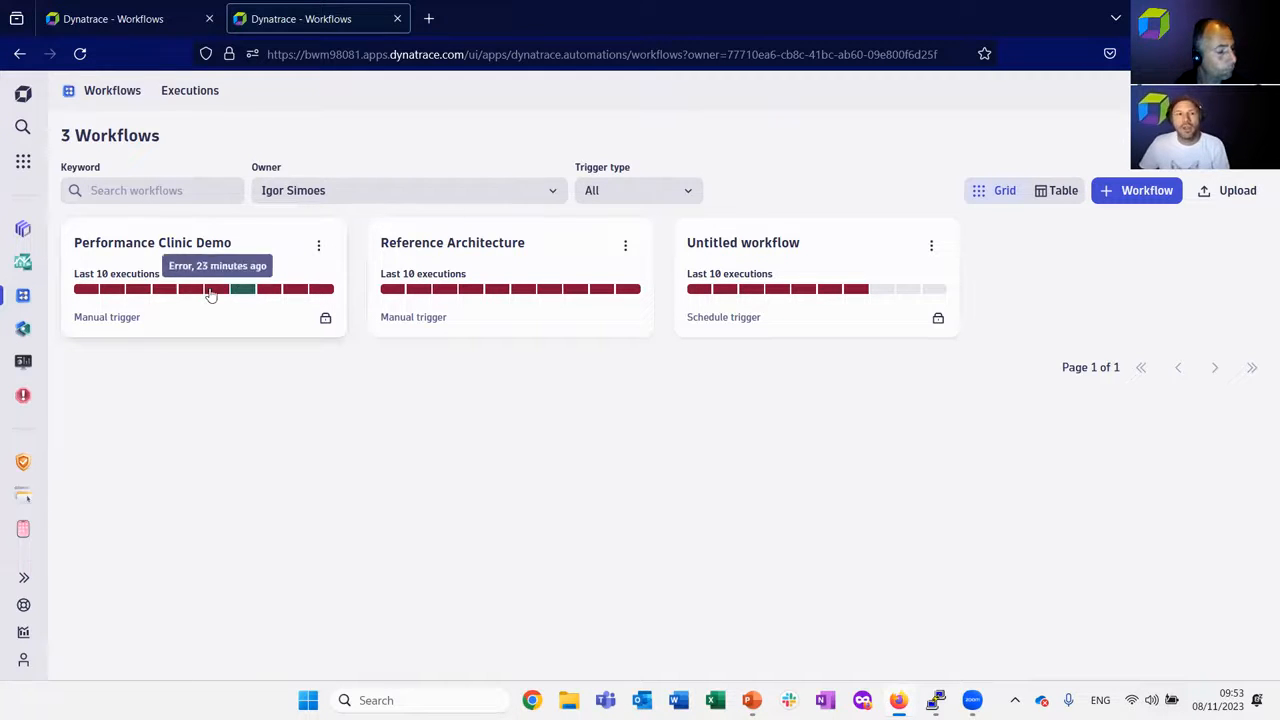
mouse_move(88, 295)
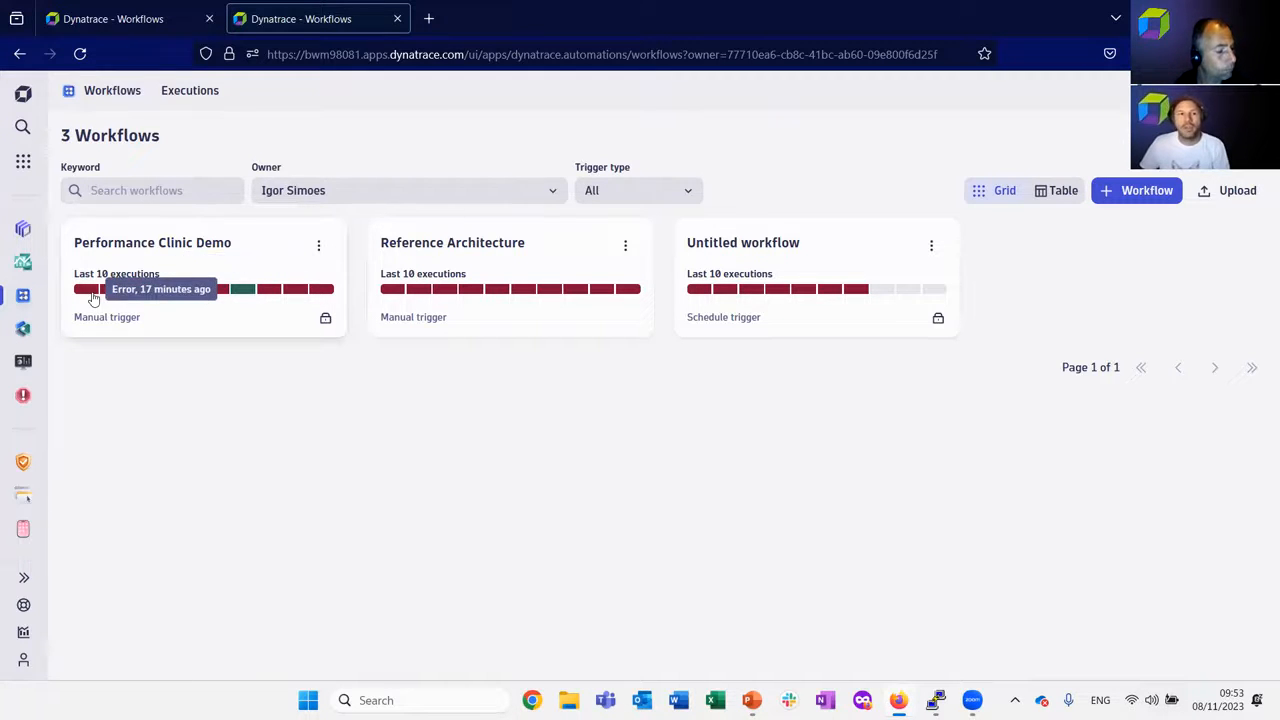
Reopen the Reference Architecture workflow and examine the get_token_from_vault task's source code, from the credential vault calls to credentials_obj.
left_click(451, 271)
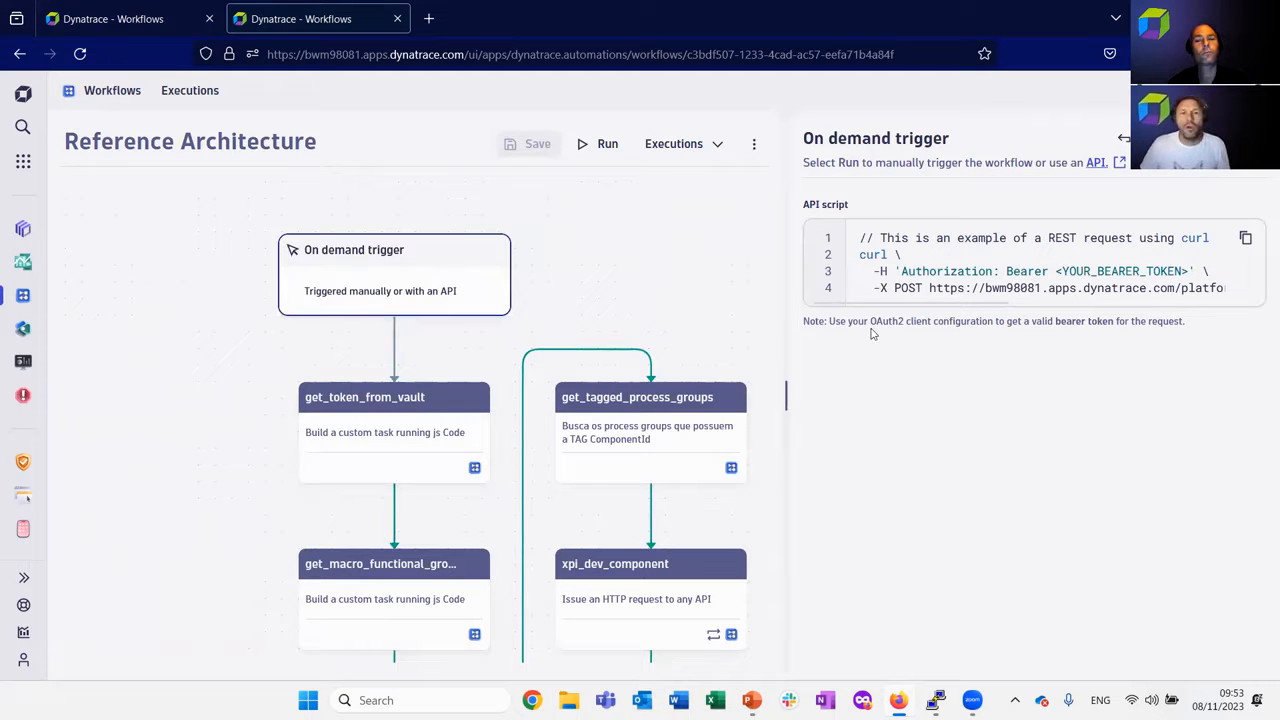
left_click_drag(632, 298, 534, 251)
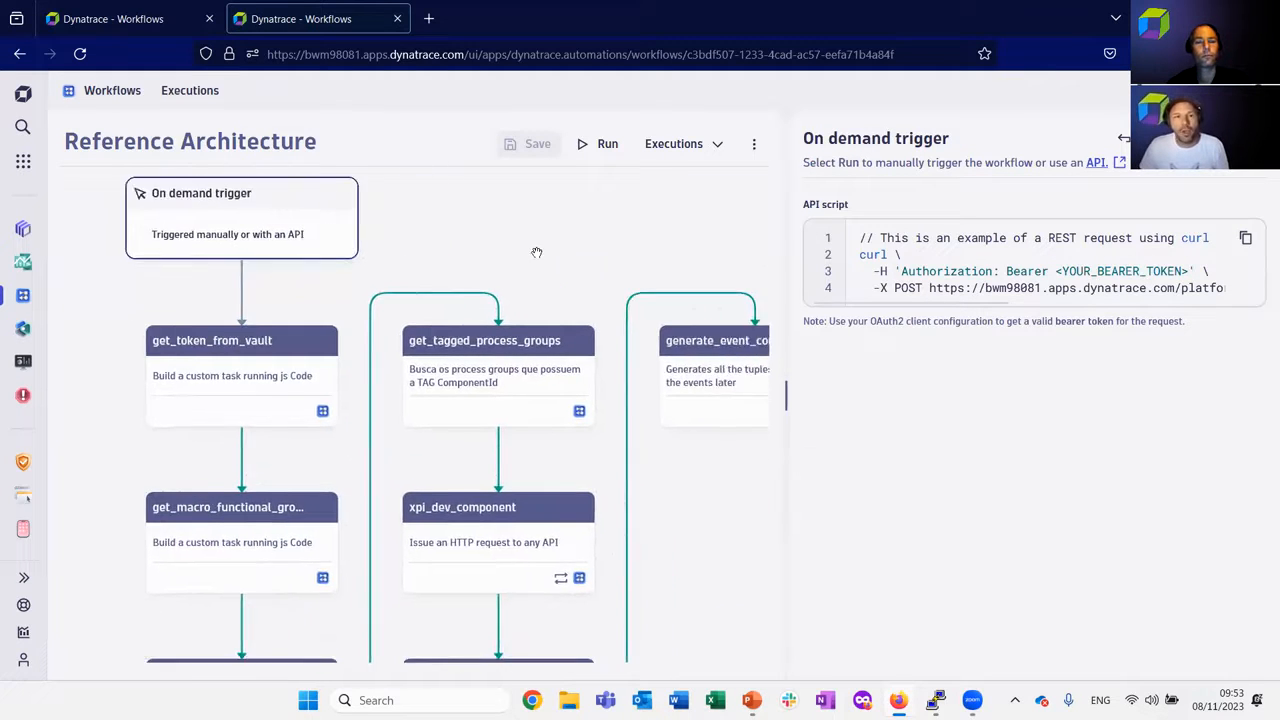
left_click_drag(612, 229, 595, 213)
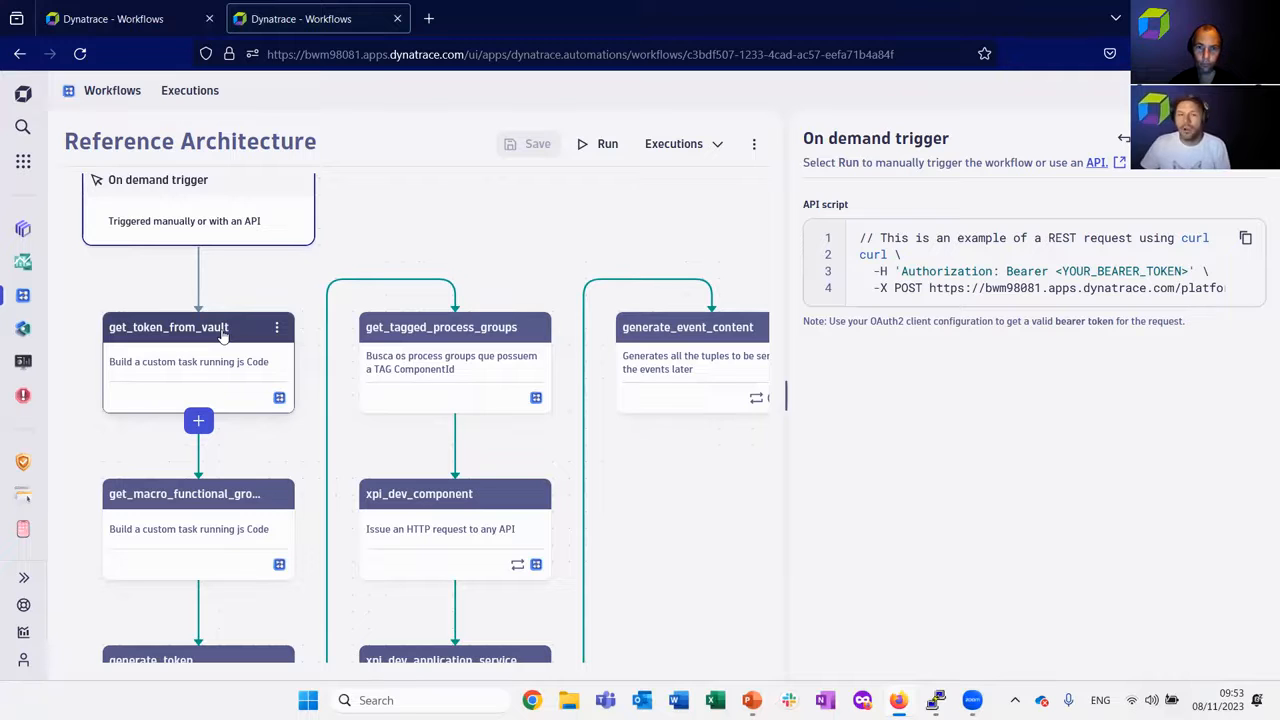
left_click(207, 355)
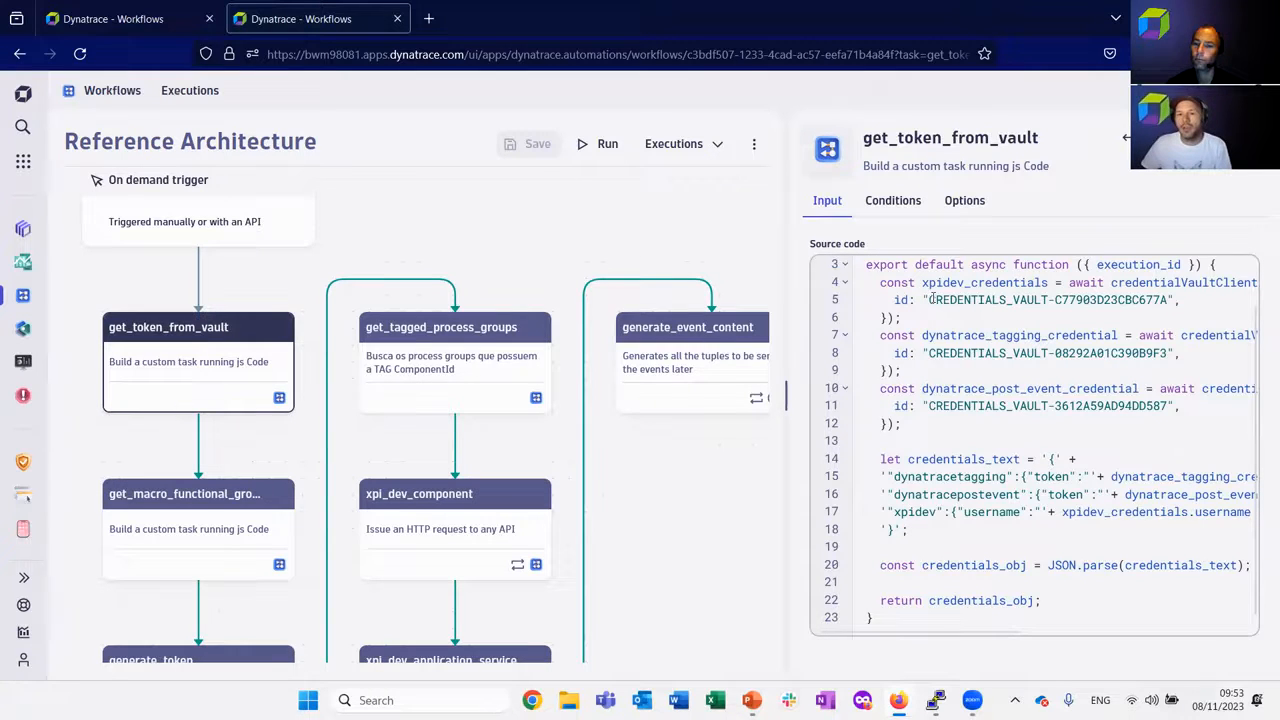
scroll(958, 325, "up", 1)
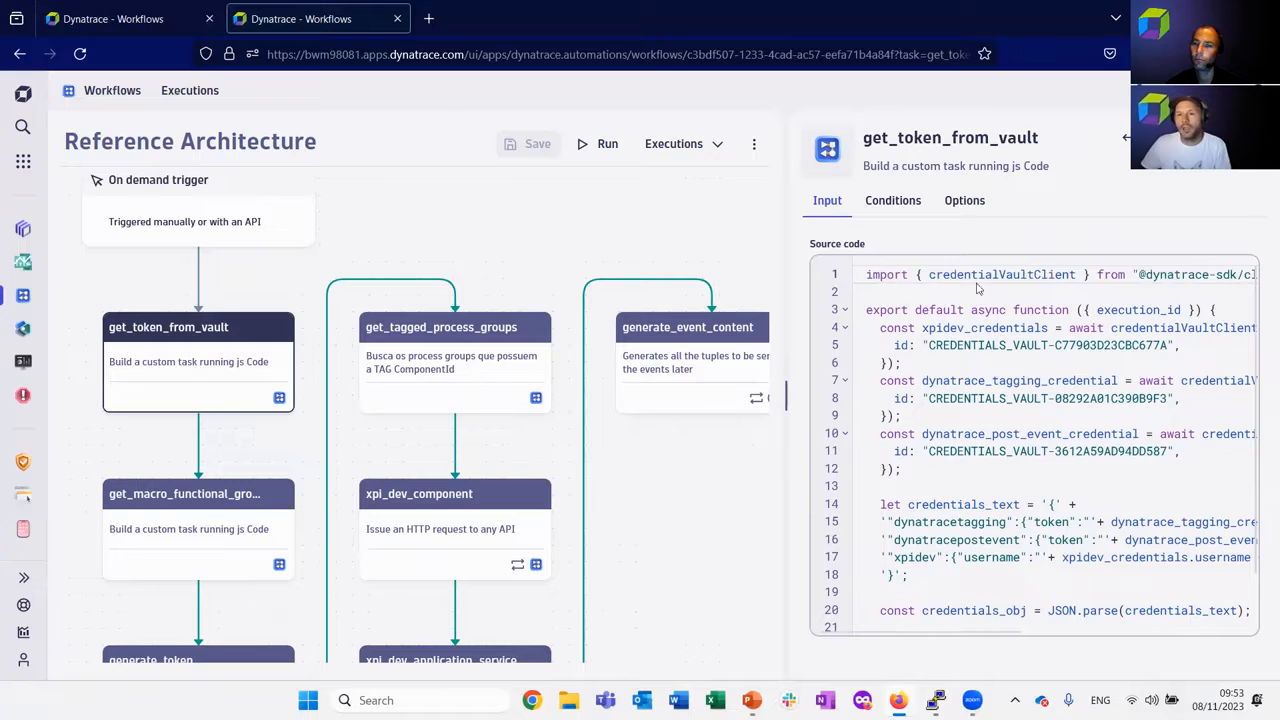
left_click_drag(909, 310, 962, 512)
double_click(985, 610)
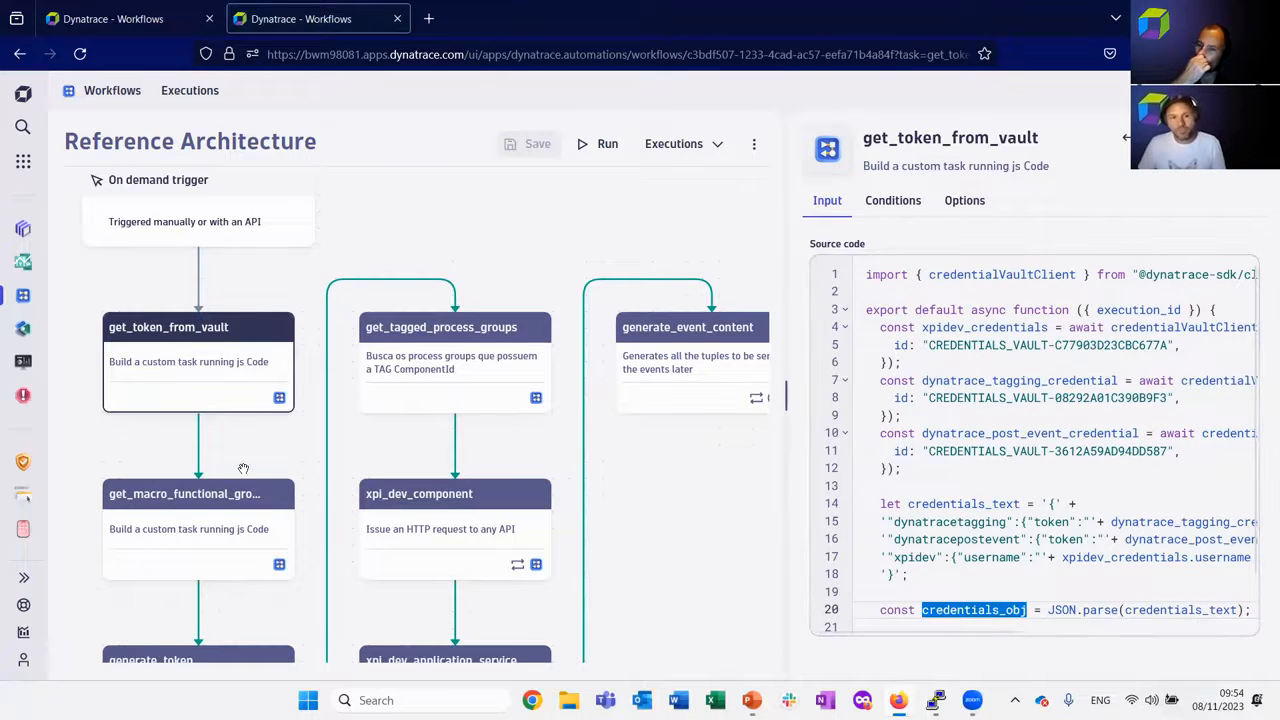
Open the get_macro_functional_groups task to view its source code.
scroll(243, 468, "down", 3)
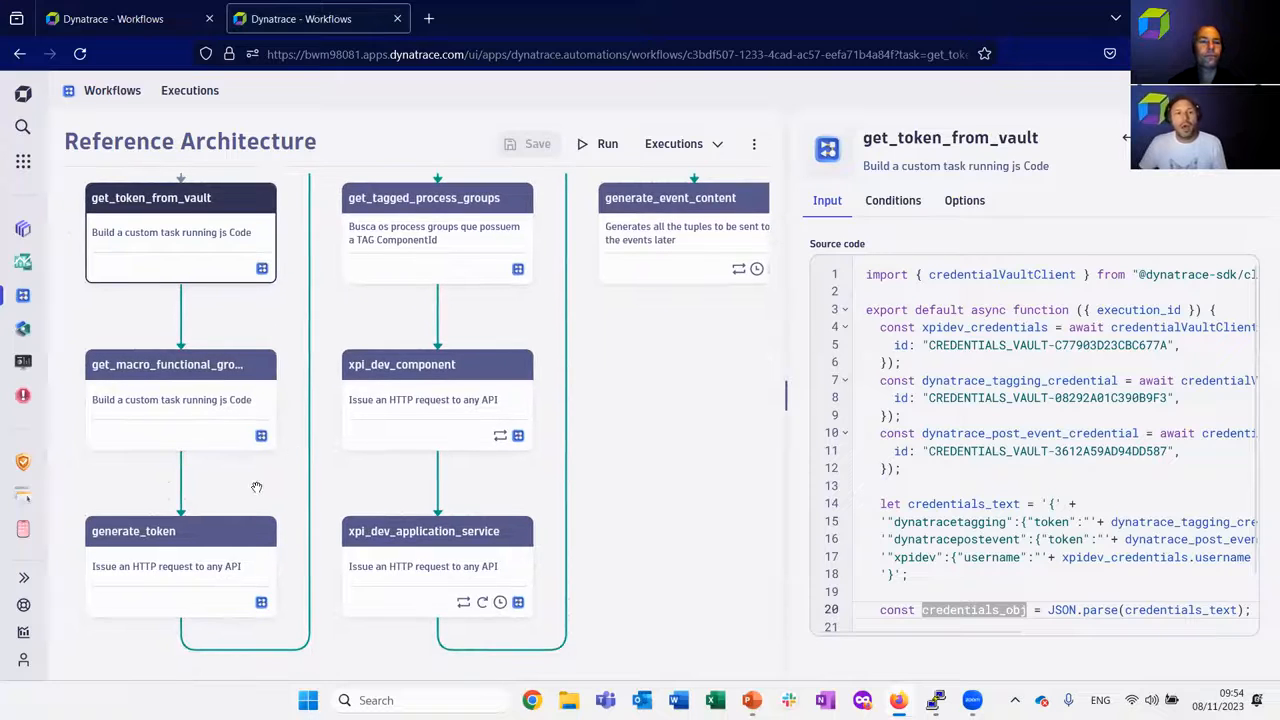
left_click_drag(269, 477, 297, 430)
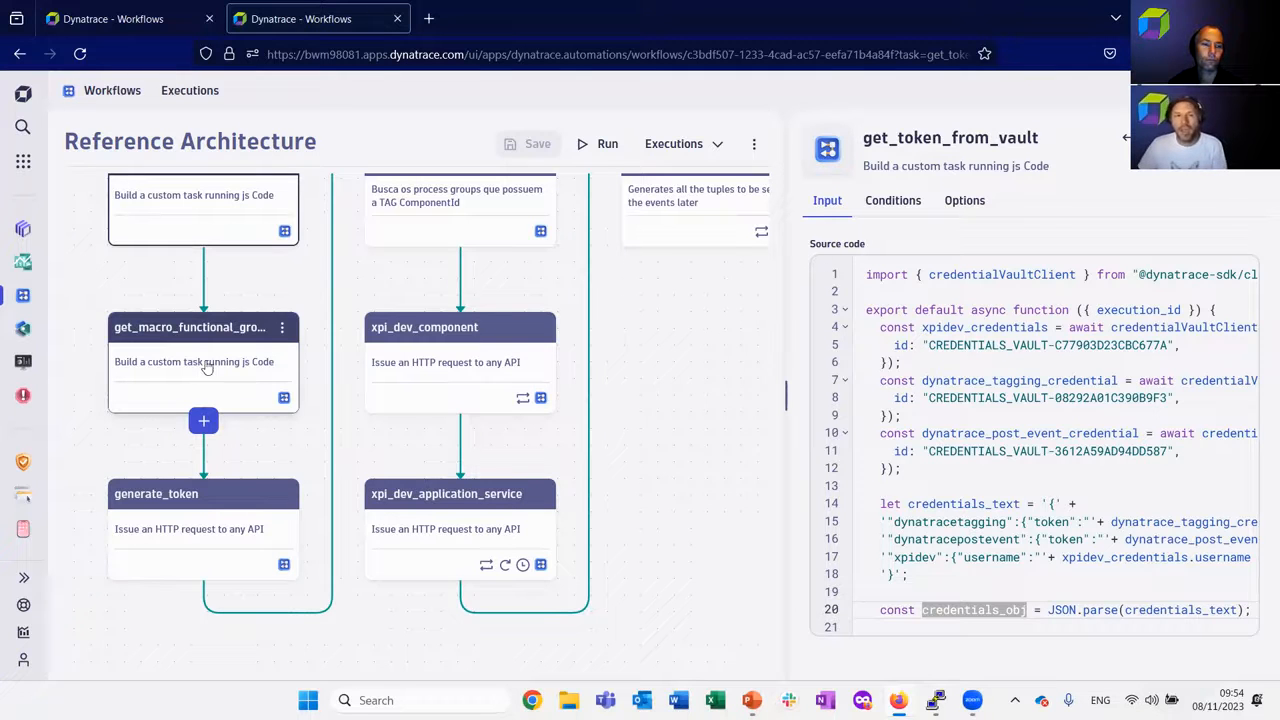
left_click(205, 360)
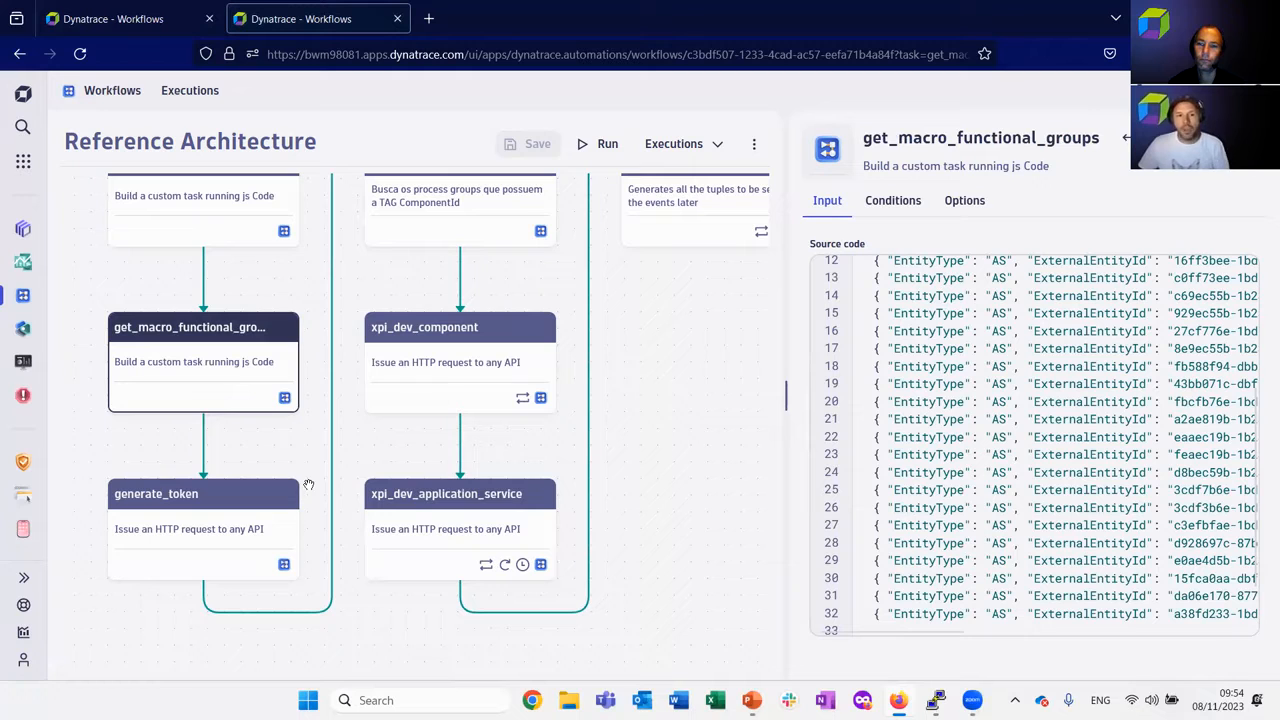
Open the get_tagged_process_groups task and examine the ComponentId tag filter in its DQL query.
left_click_drag(386, 446, 375, 479)
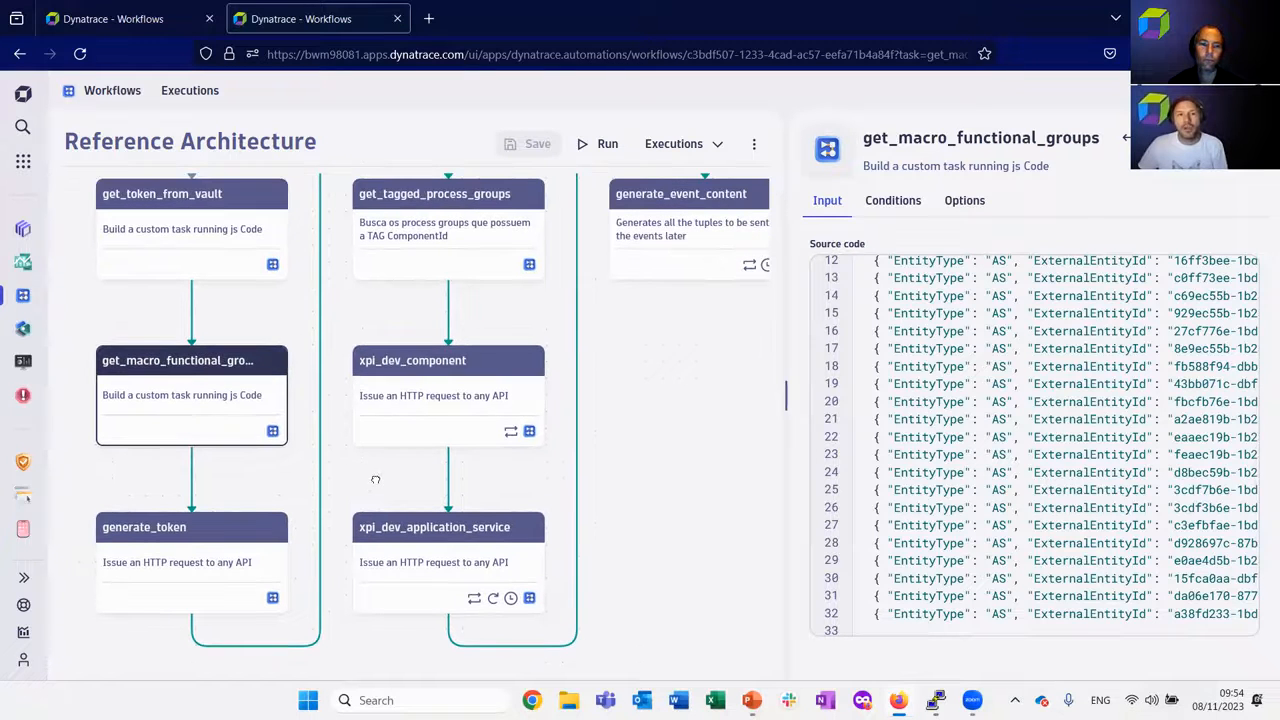
left_click(440, 245)
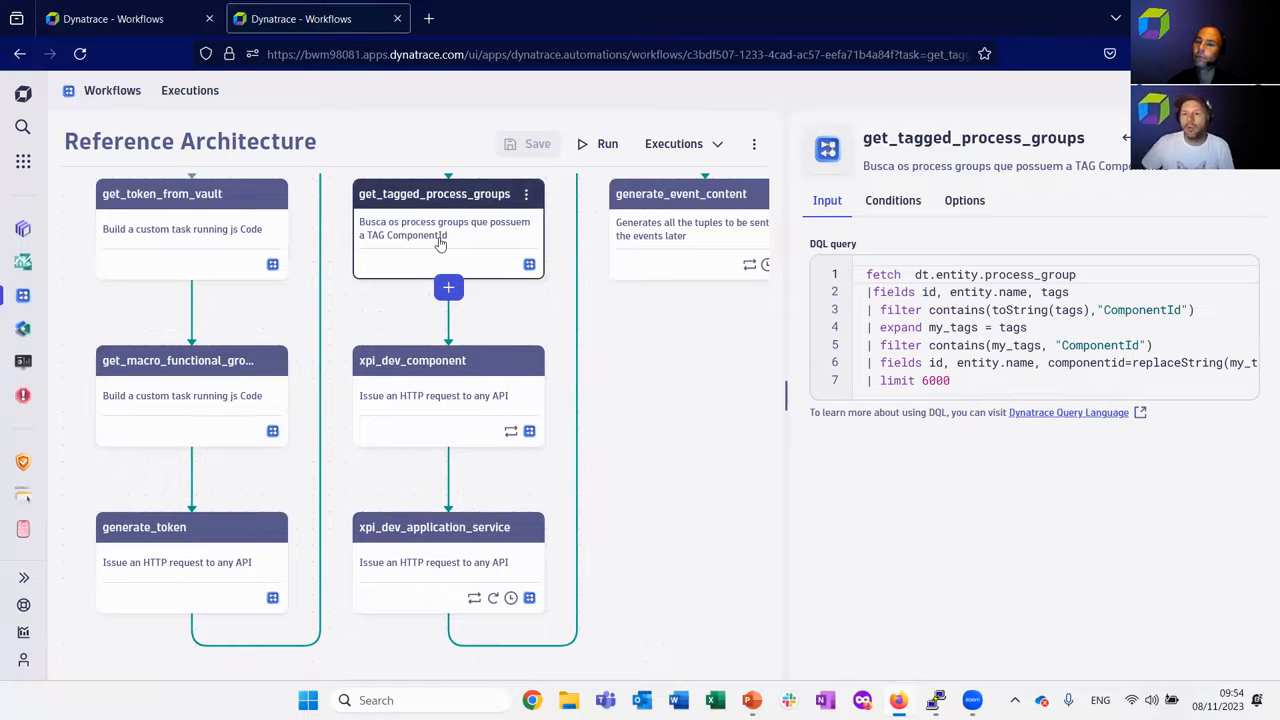
double_click(1126, 310)
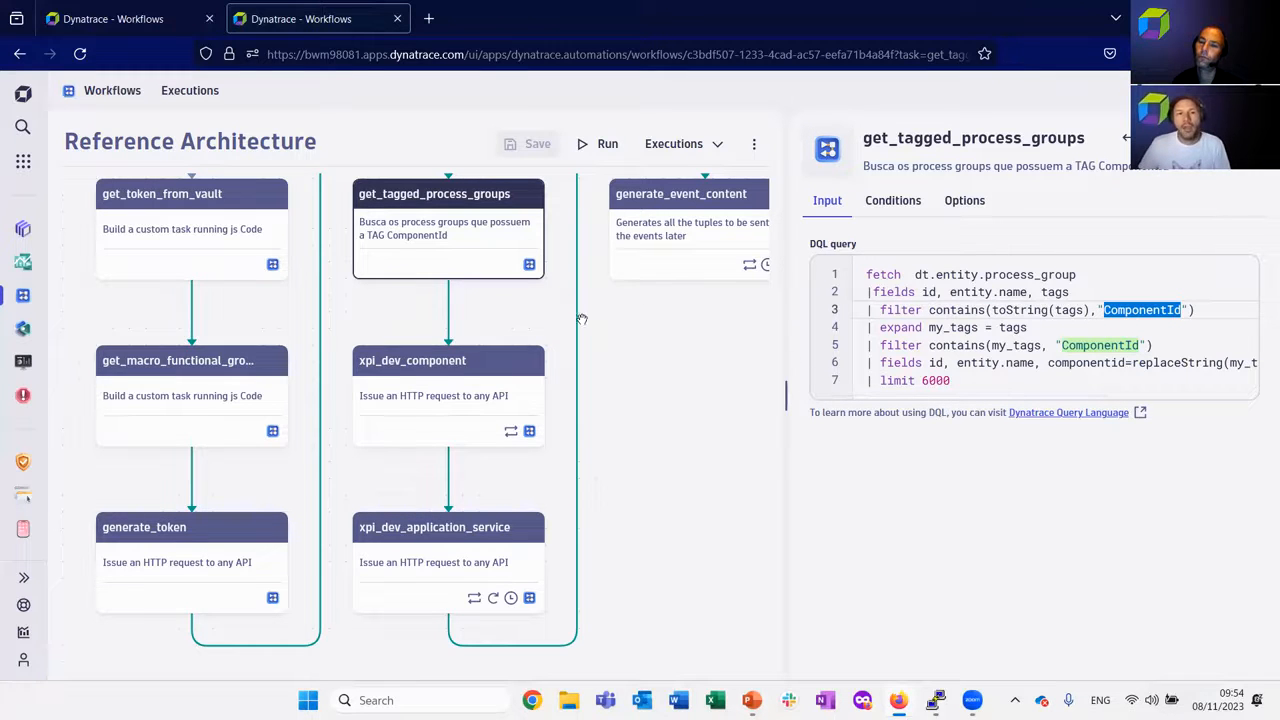
Open the xpi_dev_component task and review its request URL from the API domain to the component path.
left_click(455, 372)
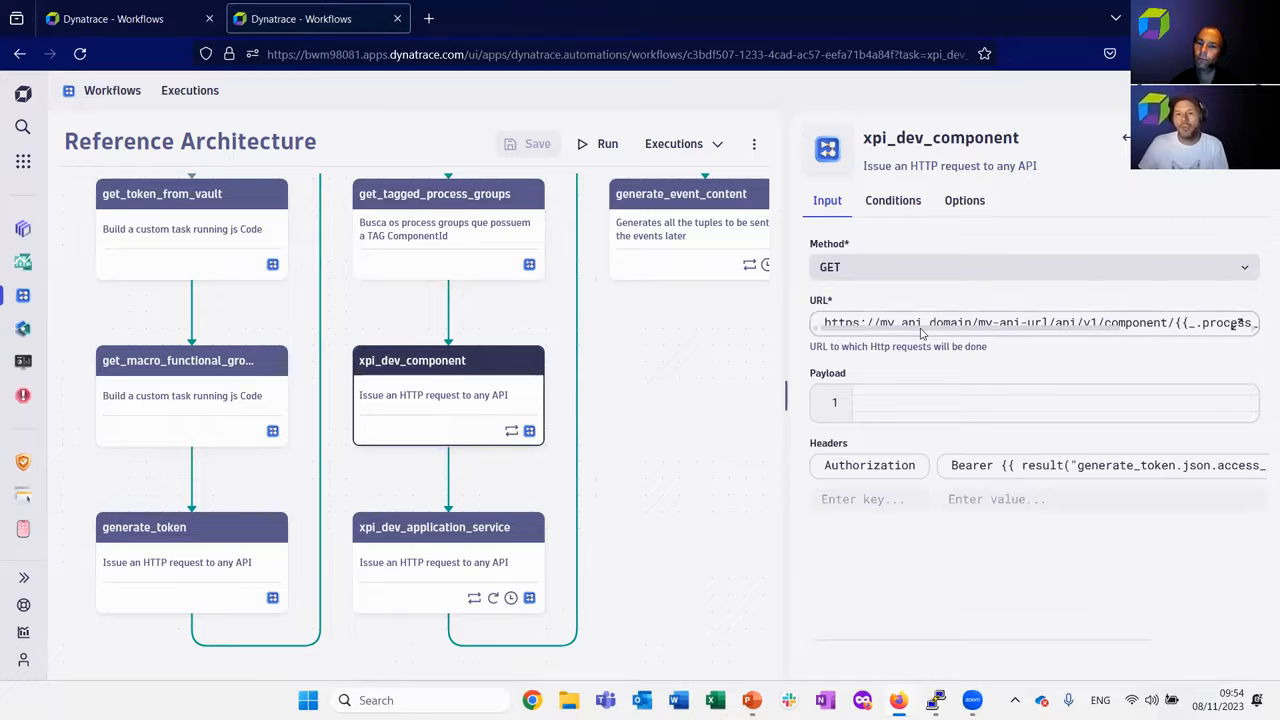
left_click_drag(922, 328, 964, 338)
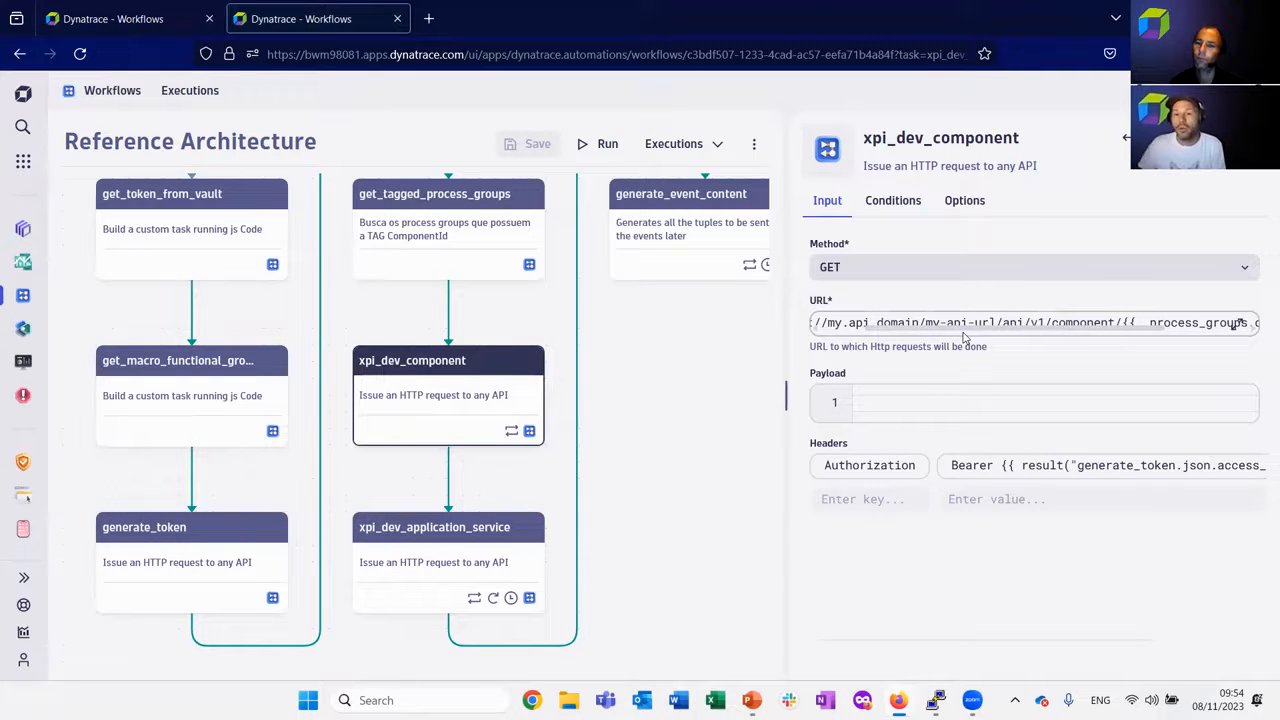
mouse_move(964, 338)
left_mouse_down()
mouse_move(1040, 336)
mouse_move(905, 323)
mouse_move(970, 316)
left_mouse_up()
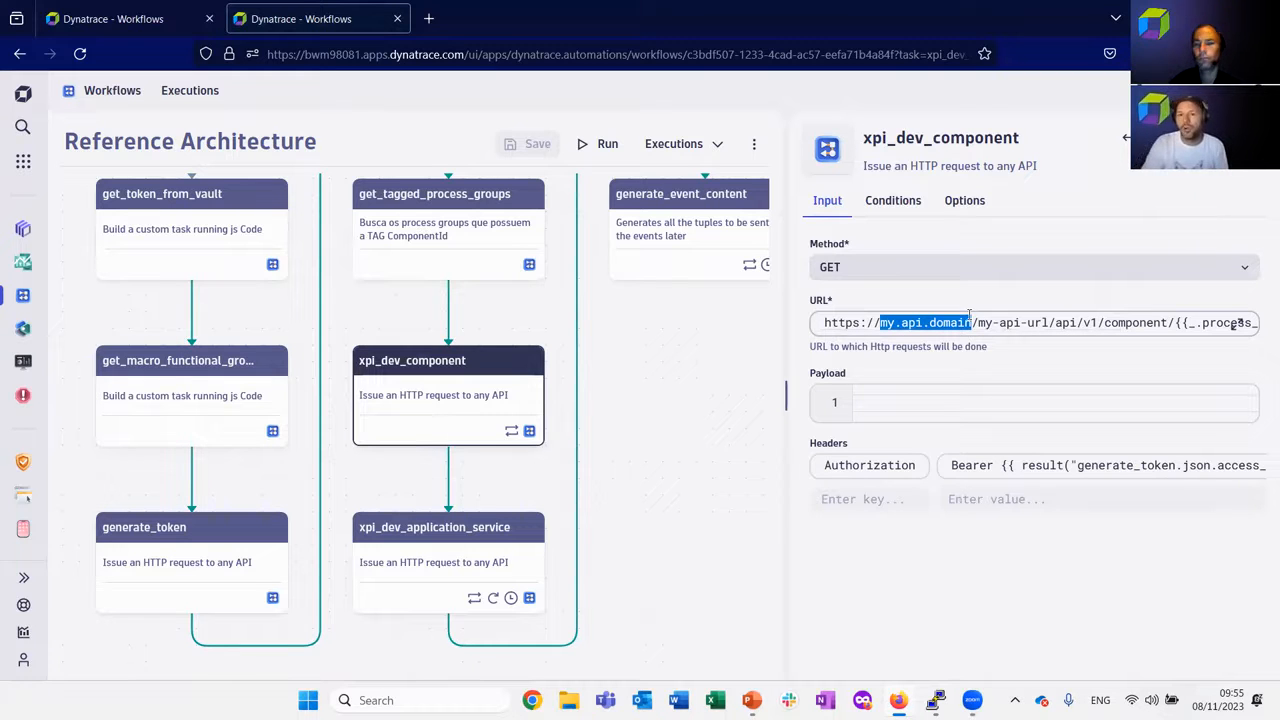
left_click_drag(969, 316, 1085, 341)
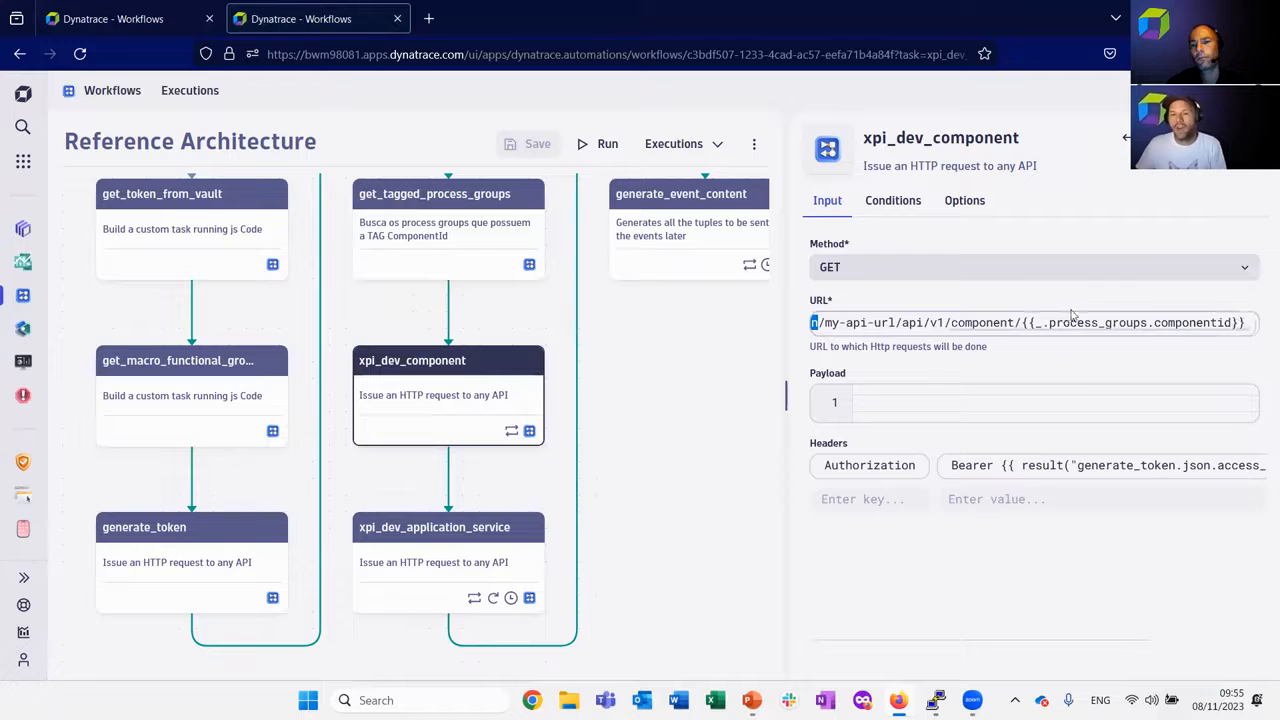
Expand the xpi_dev_component URL, highlight the {{_.process_groups.componentid}} expression, and close the expanded editor.
left_click(1238, 326)
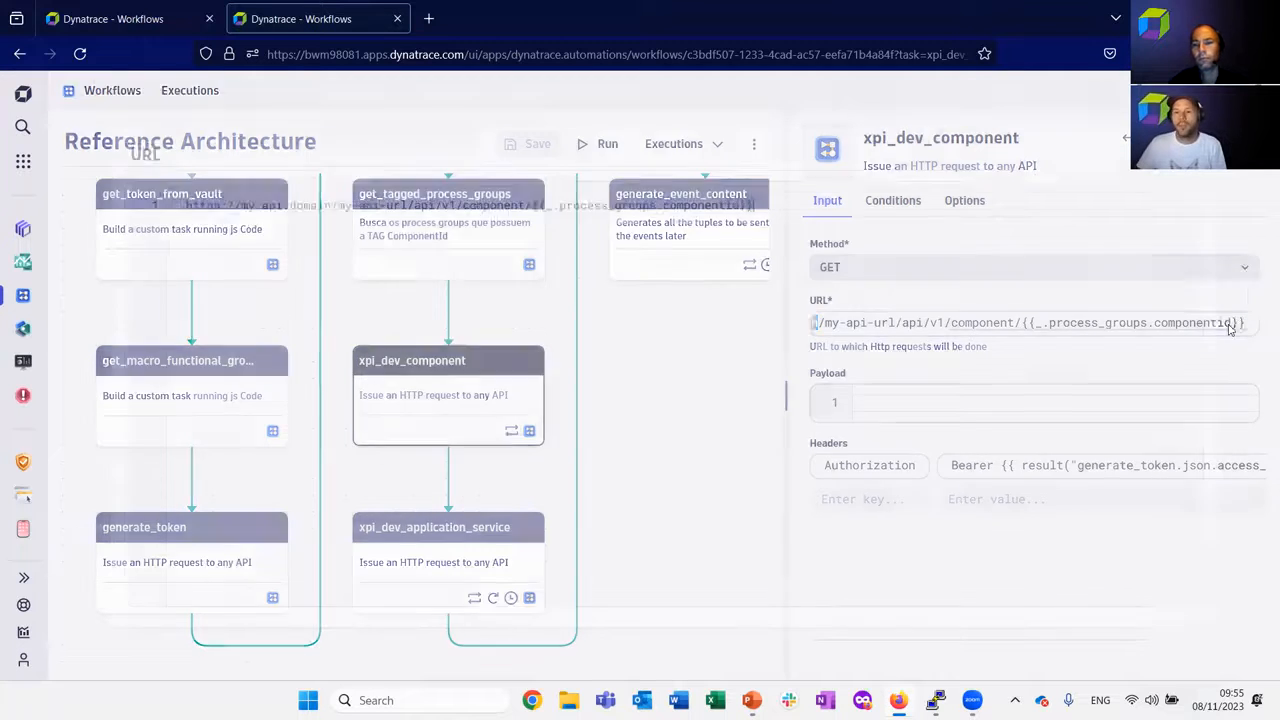
double_click(537, 201)
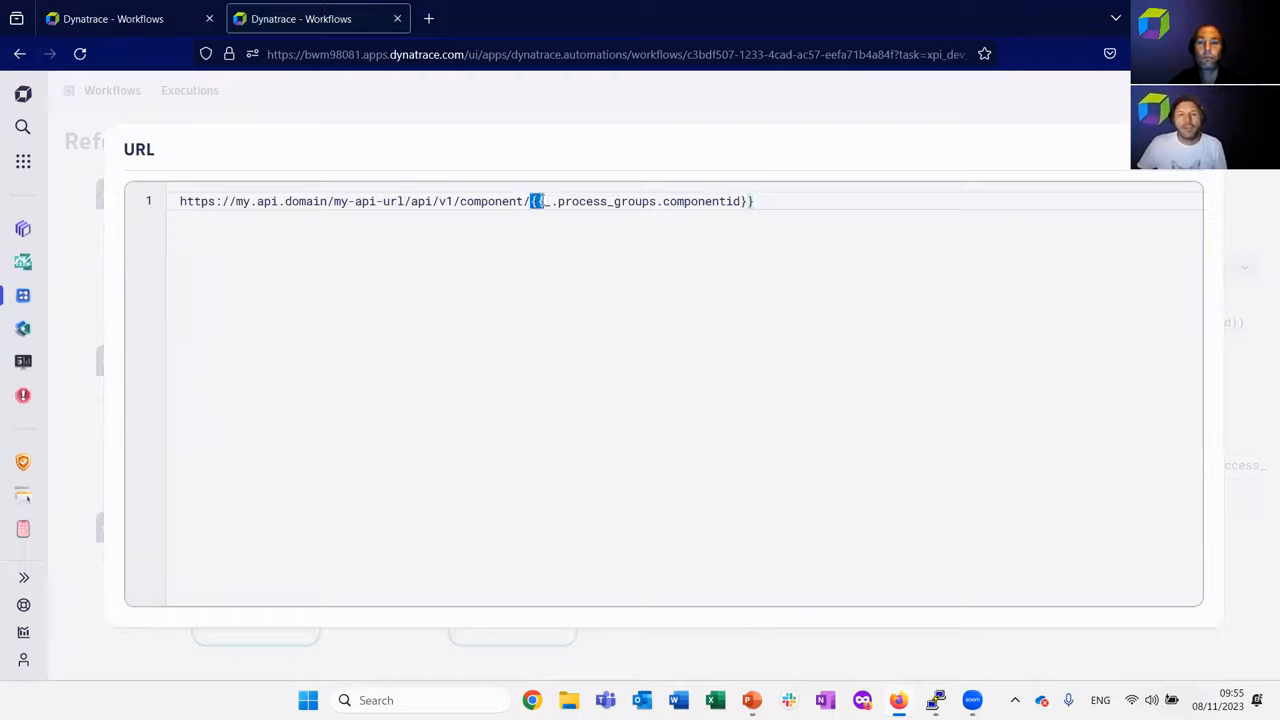
left_click(530, 201)
left_click_drag(529, 201, 757, 201)
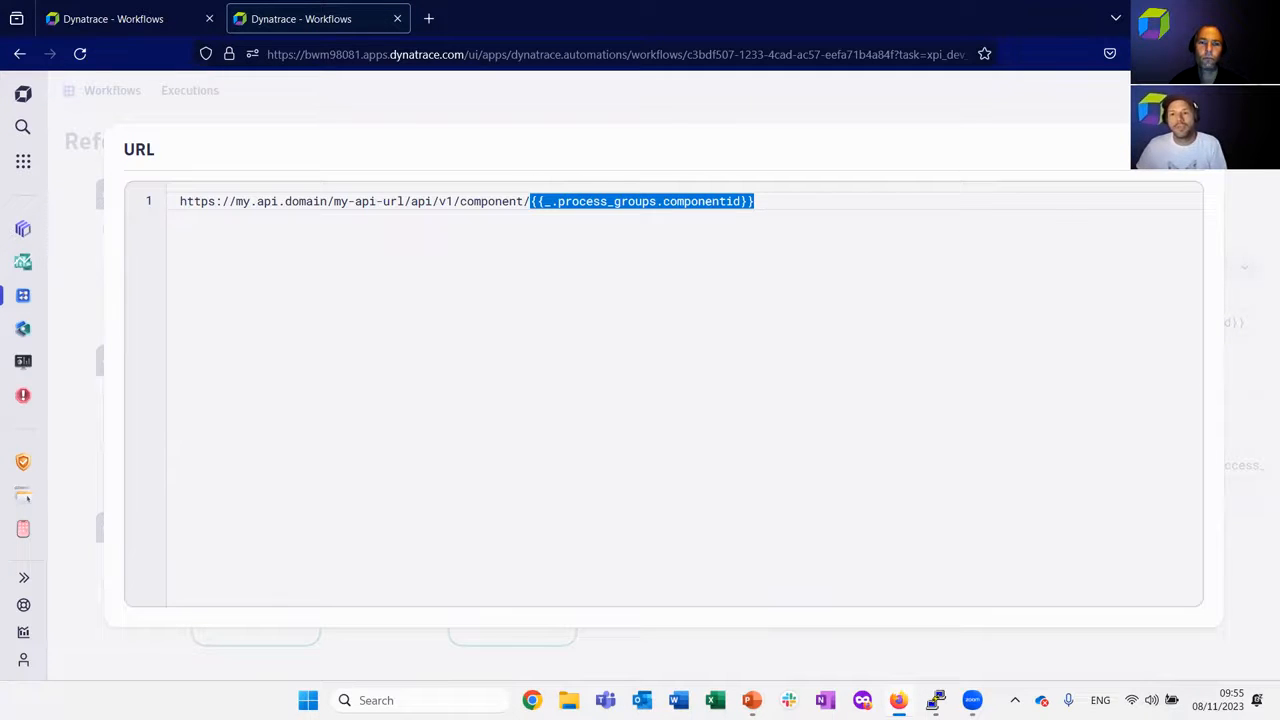
key("Escape")
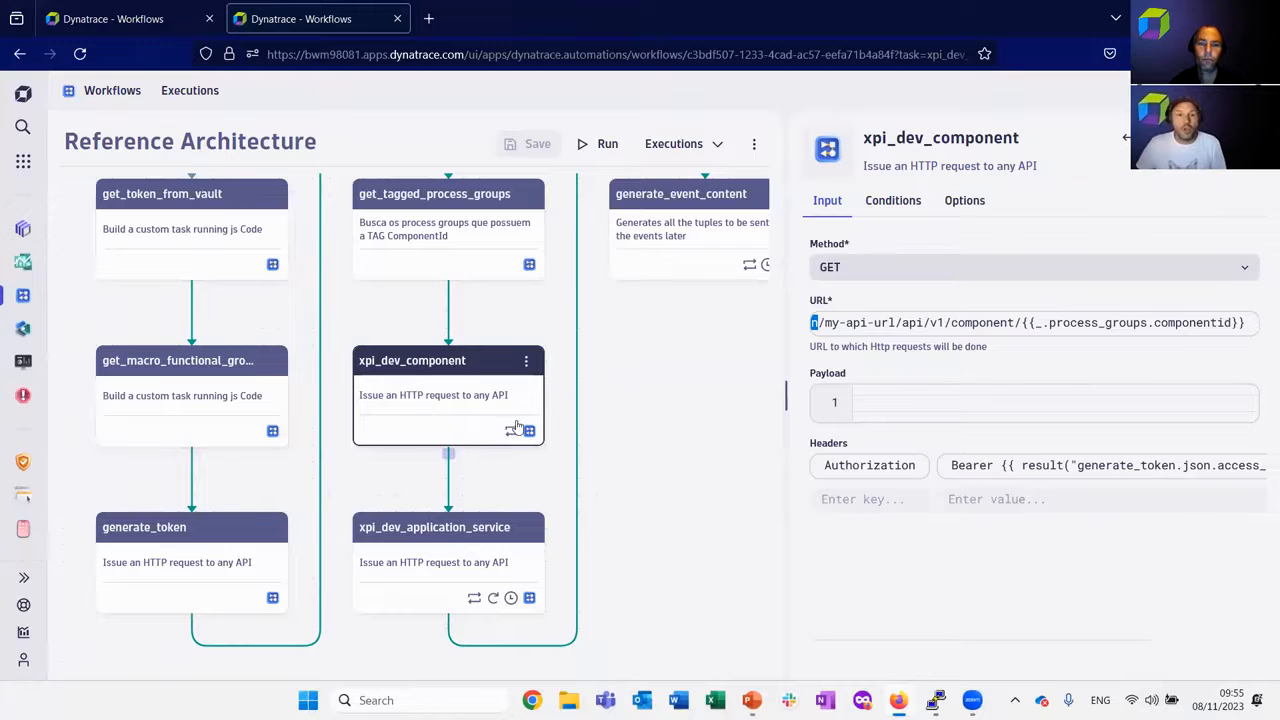
Open the xpi_dev_component loop options and highlight the process_groups item variable and its list expression.
left_click(965, 200)
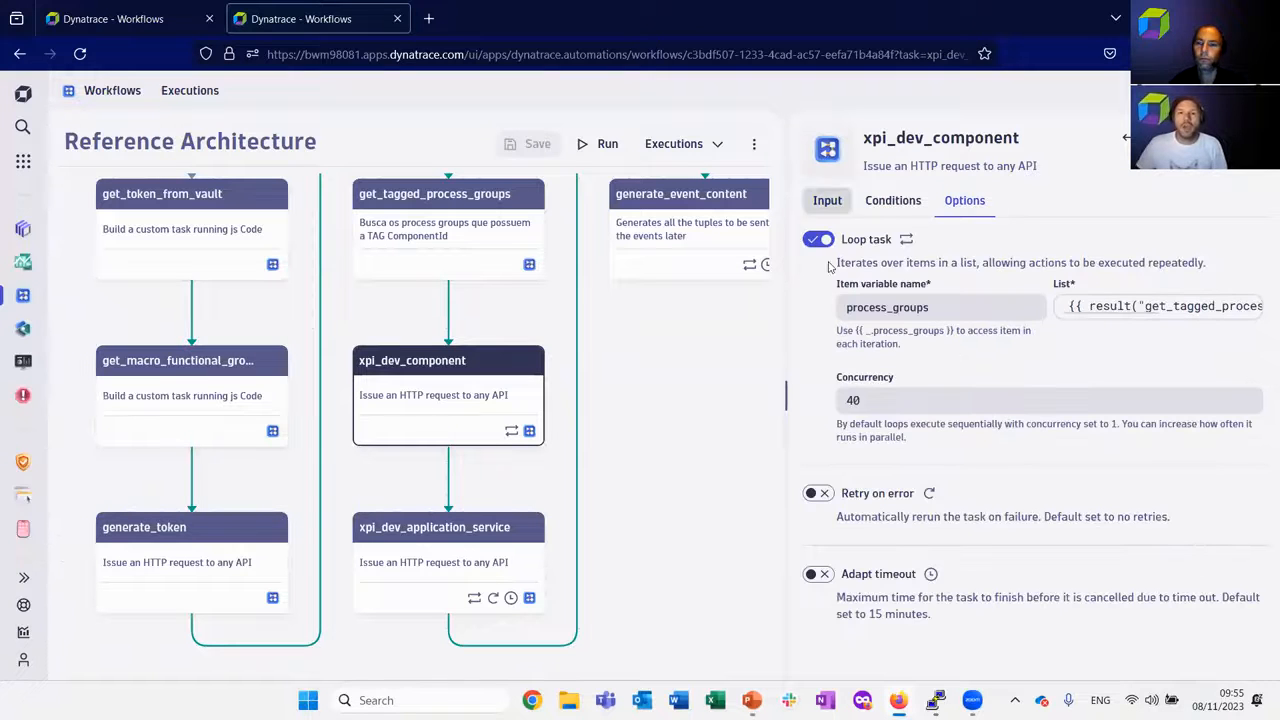
left_click_drag(955, 307, 827, 303)
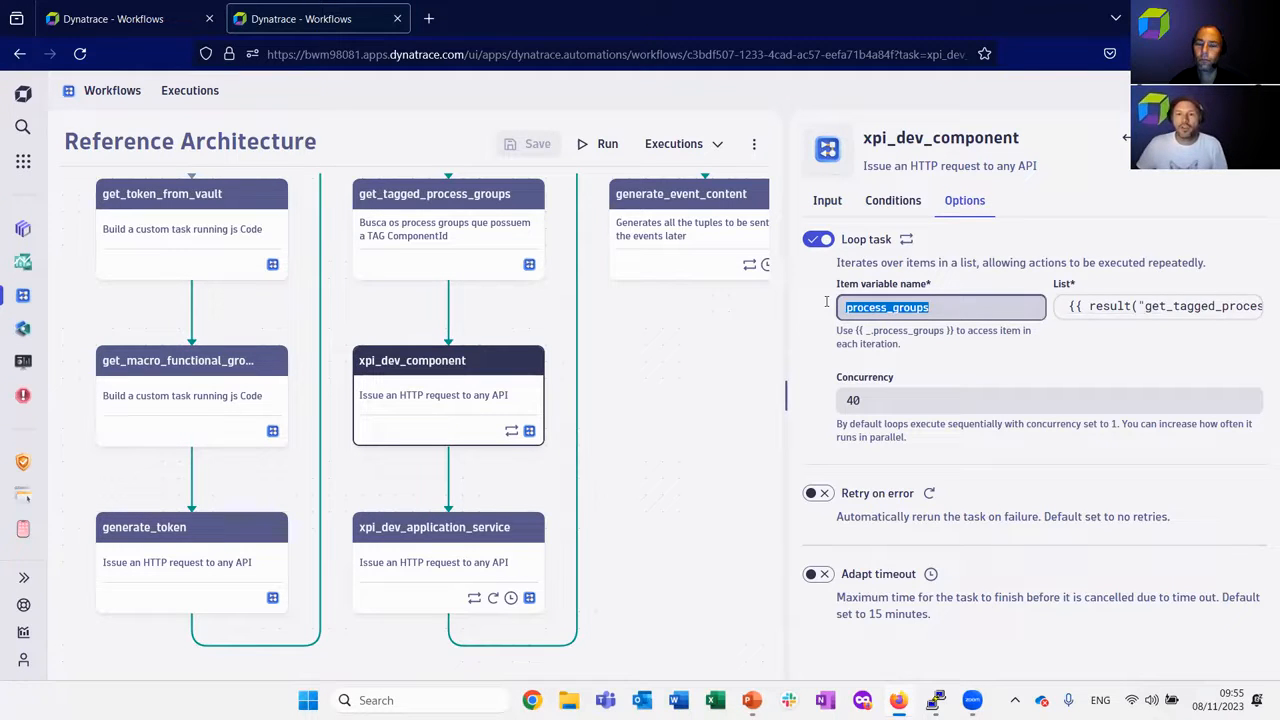
left_click_drag(1066, 305, 1261, 315)
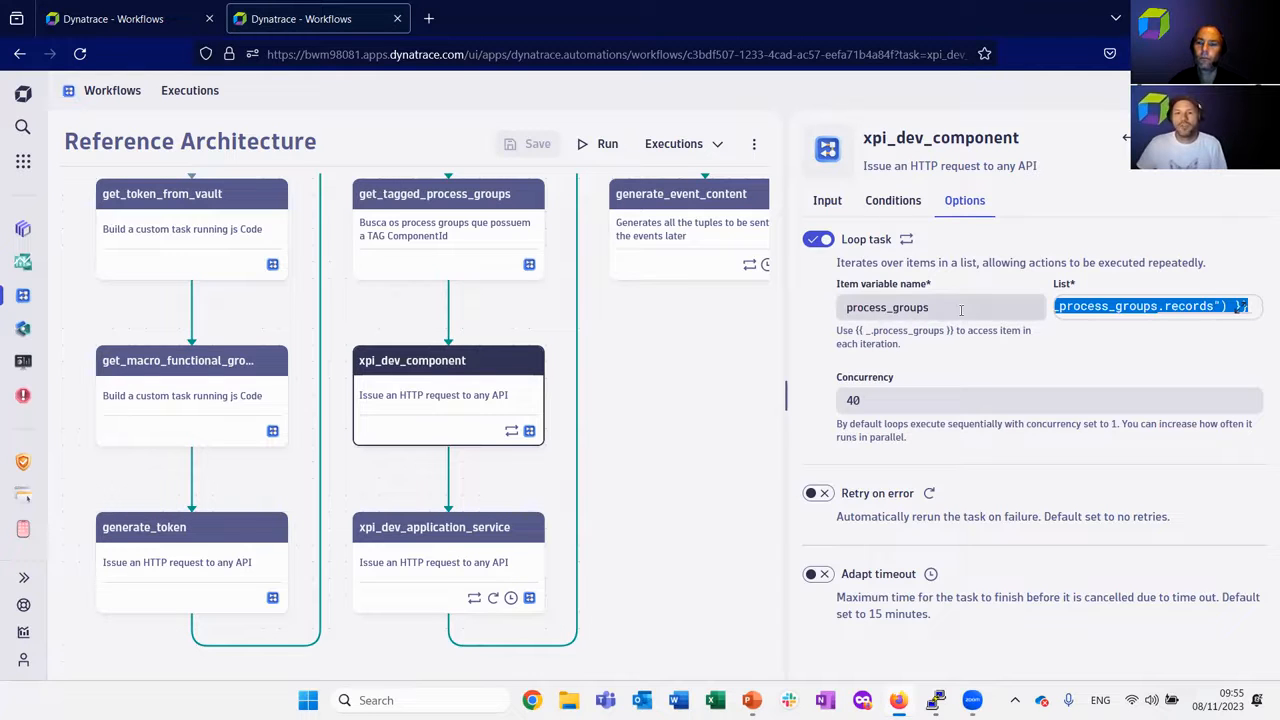
Return to the xpi_dev_component input, expand the URL, highlight process_groups and componentid in the expression, and close the expanded editor.
left_click(840, 205)
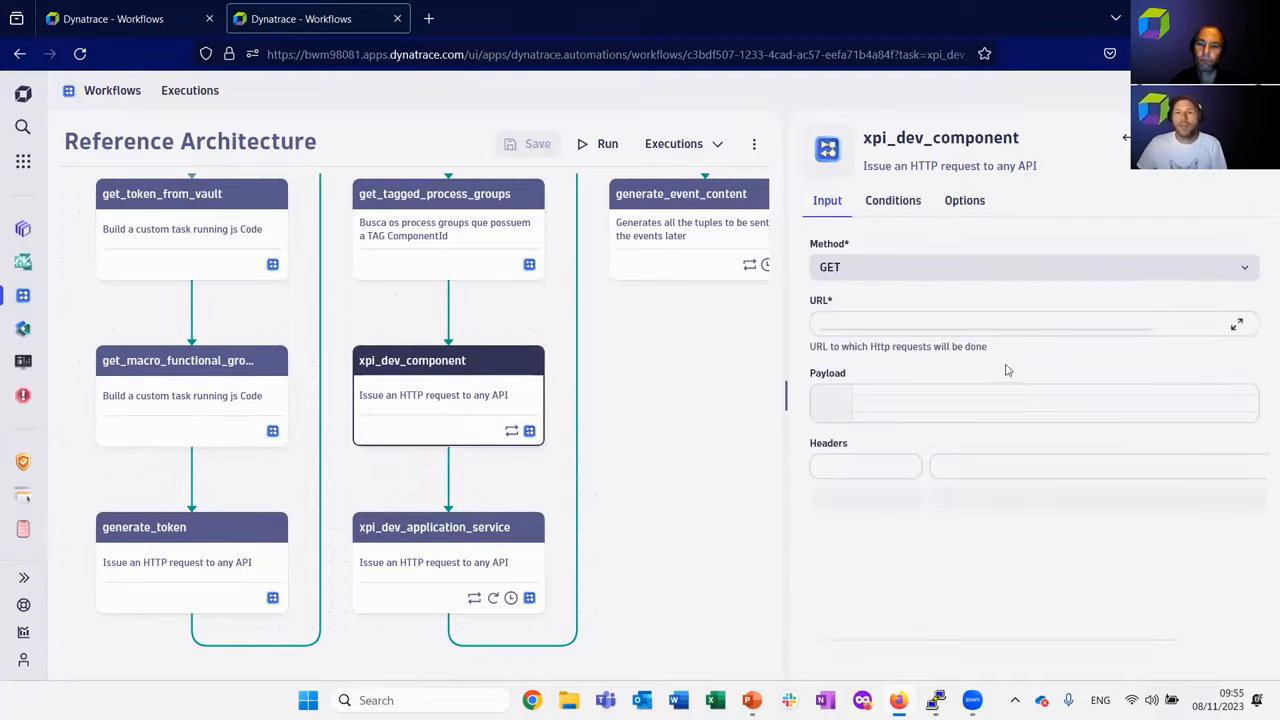
left_click(1239, 324)
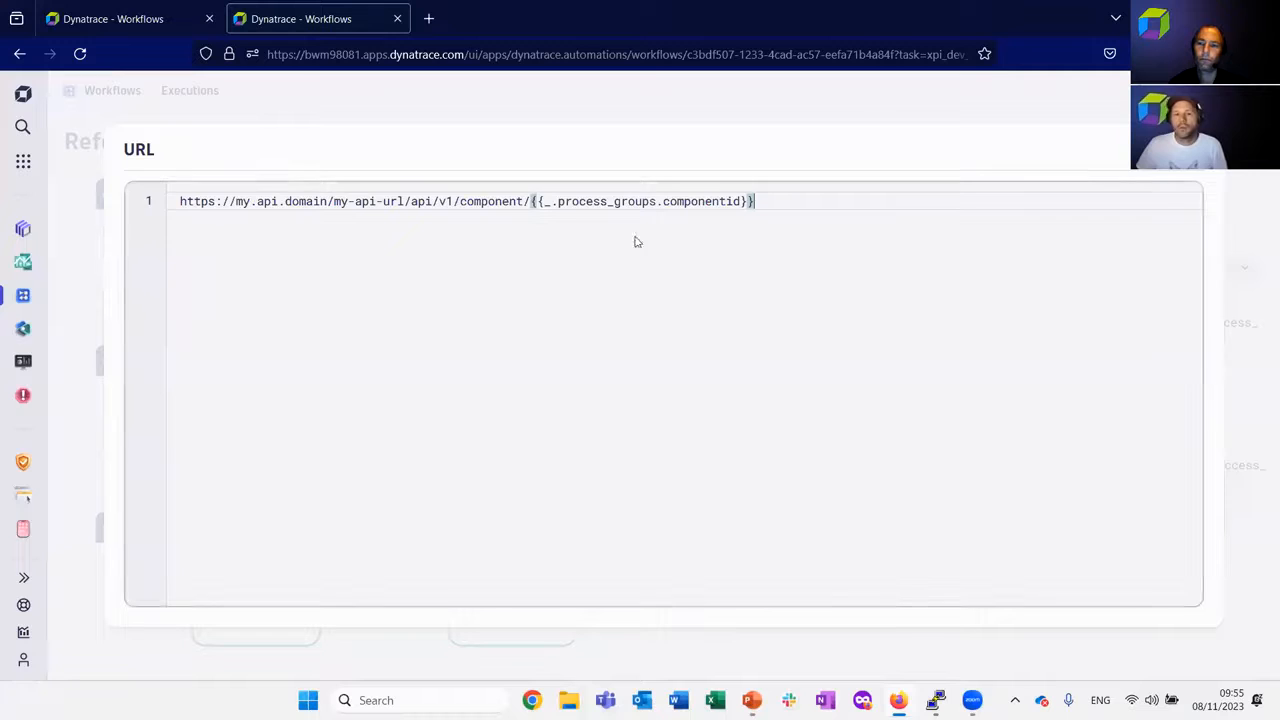
double_click(576, 203)
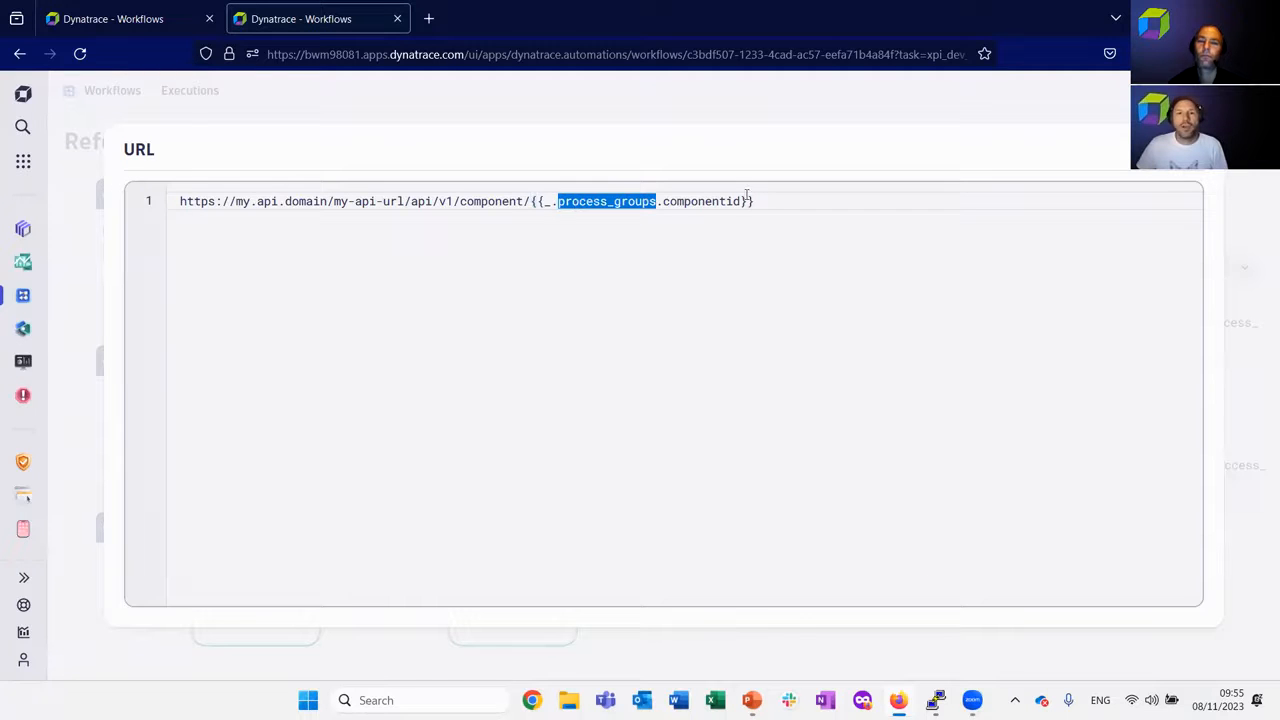
double_click(686, 203)
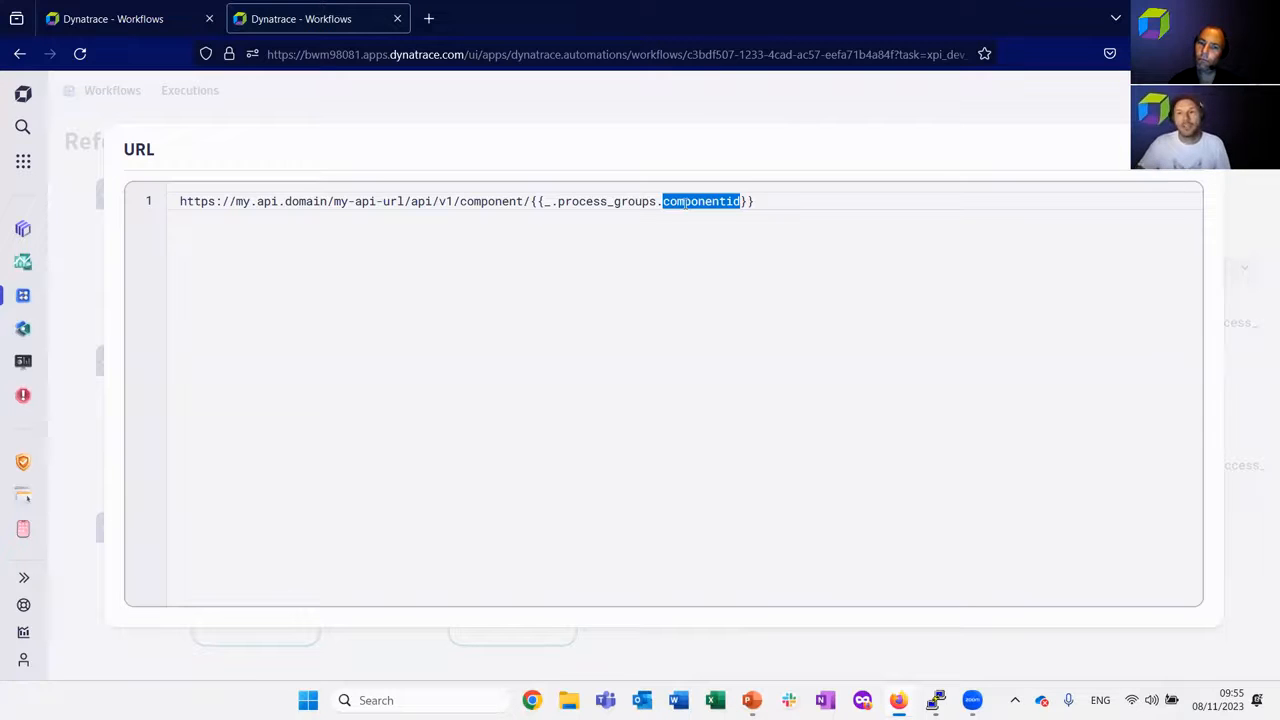
left_click(1172, 187)
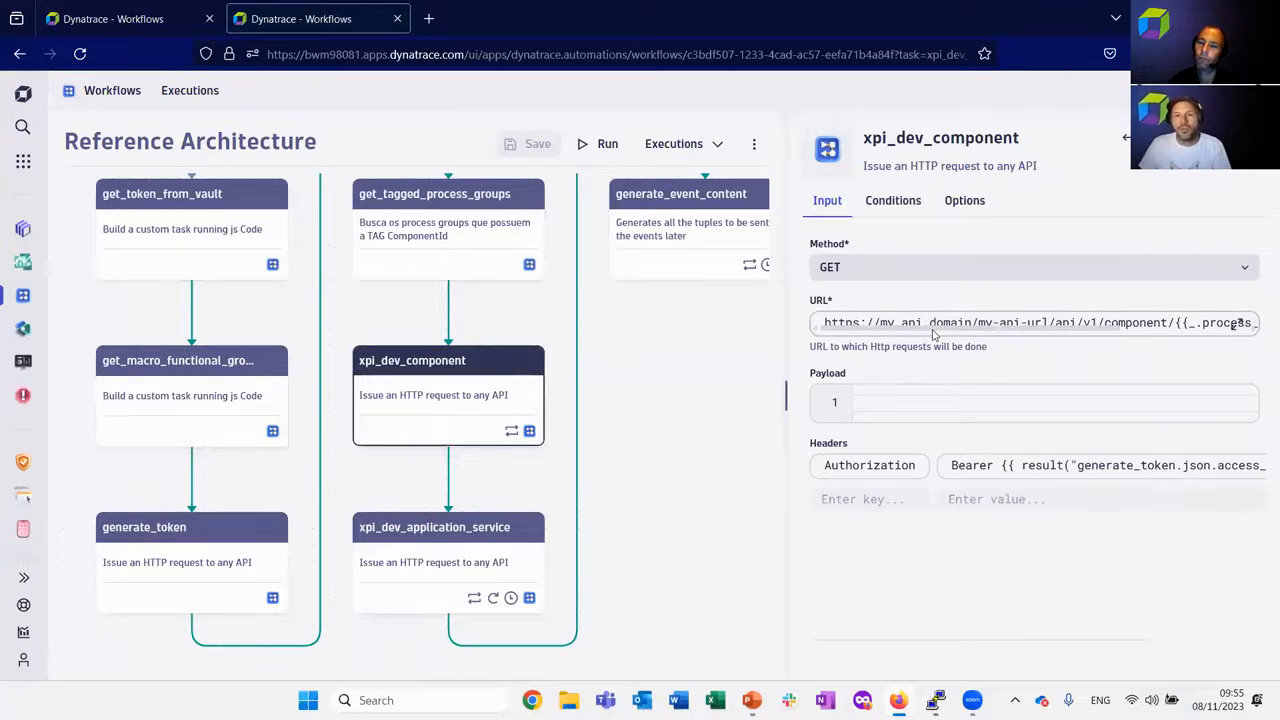
Examine the Authorization header of xpi_dev_component, highlighting the generate_token result expression after Bearer.
left_click_drag(824, 466, 913, 467)
left_click(962, 465)
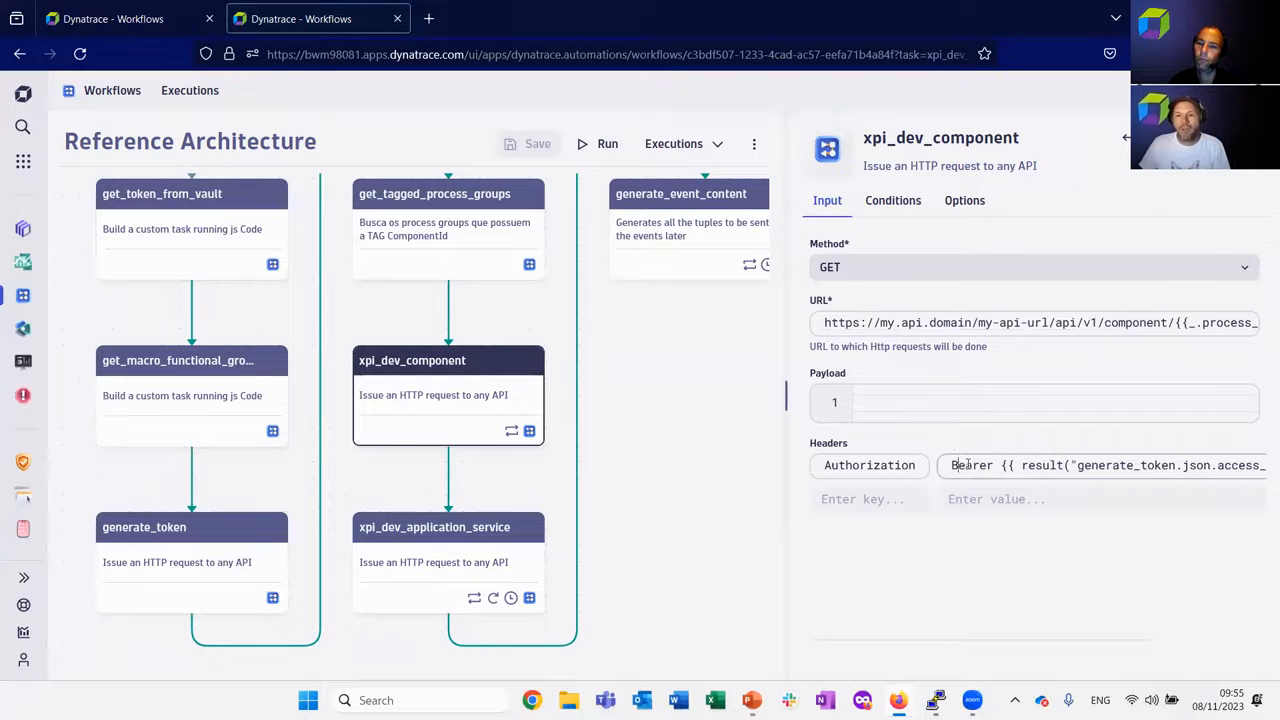
left_click_drag(1003, 465, 1261, 480)
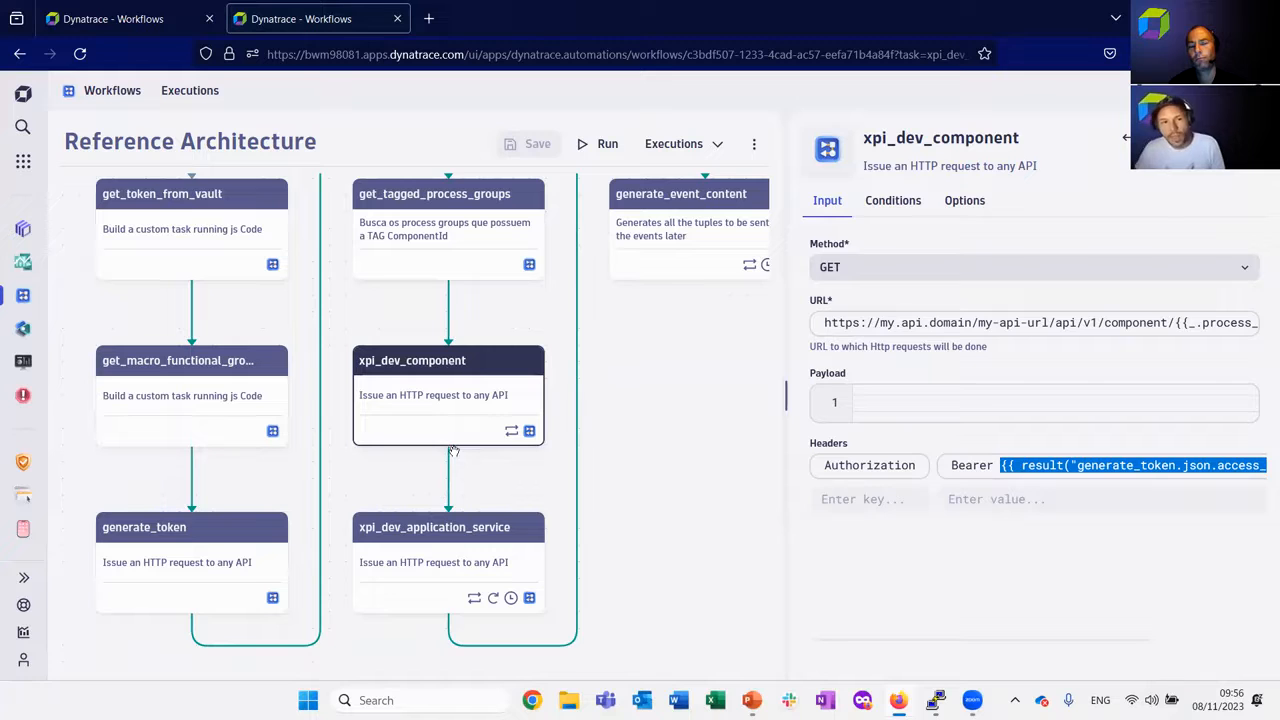
Open the xpi_dev_application_service task and review its request URL through to the application_services expression.
left_click(455, 551)
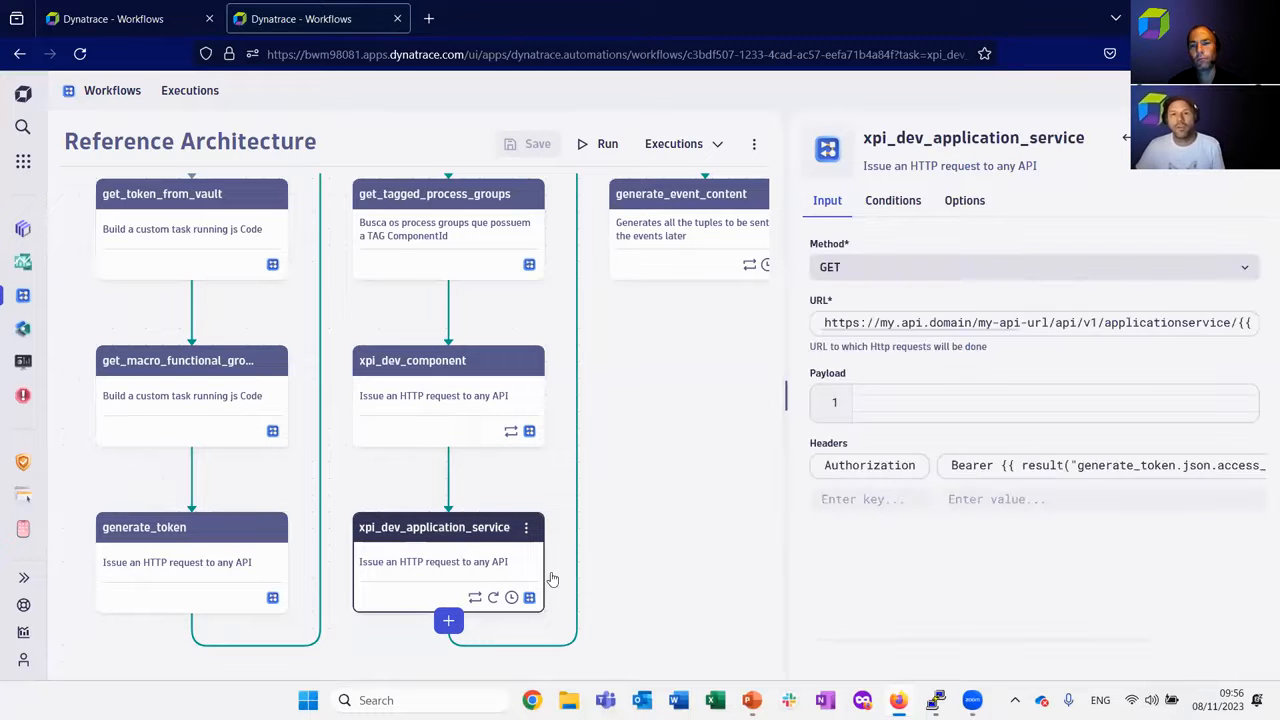
left_click_drag(909, 330, 1088, 330)
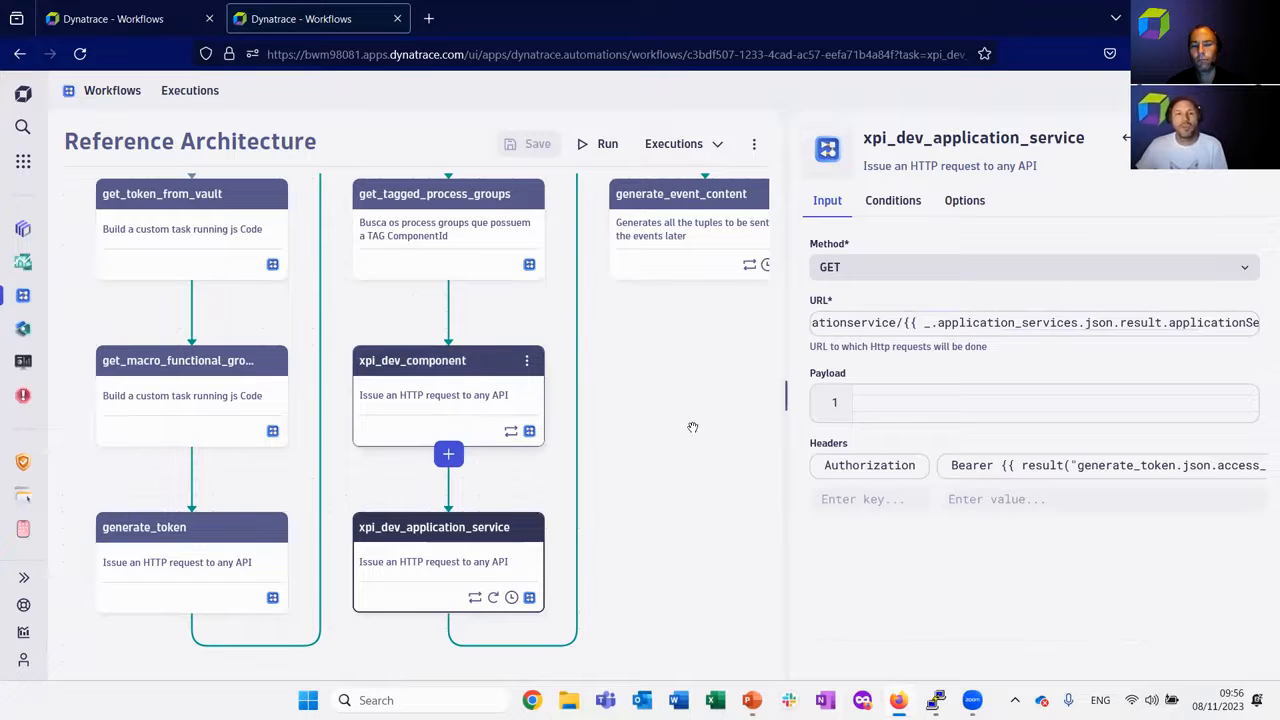
Open the generate_event_content loop options, view the list expression in the expanded editor, and close it.
left_click_drag(735, 386, 574, 471)
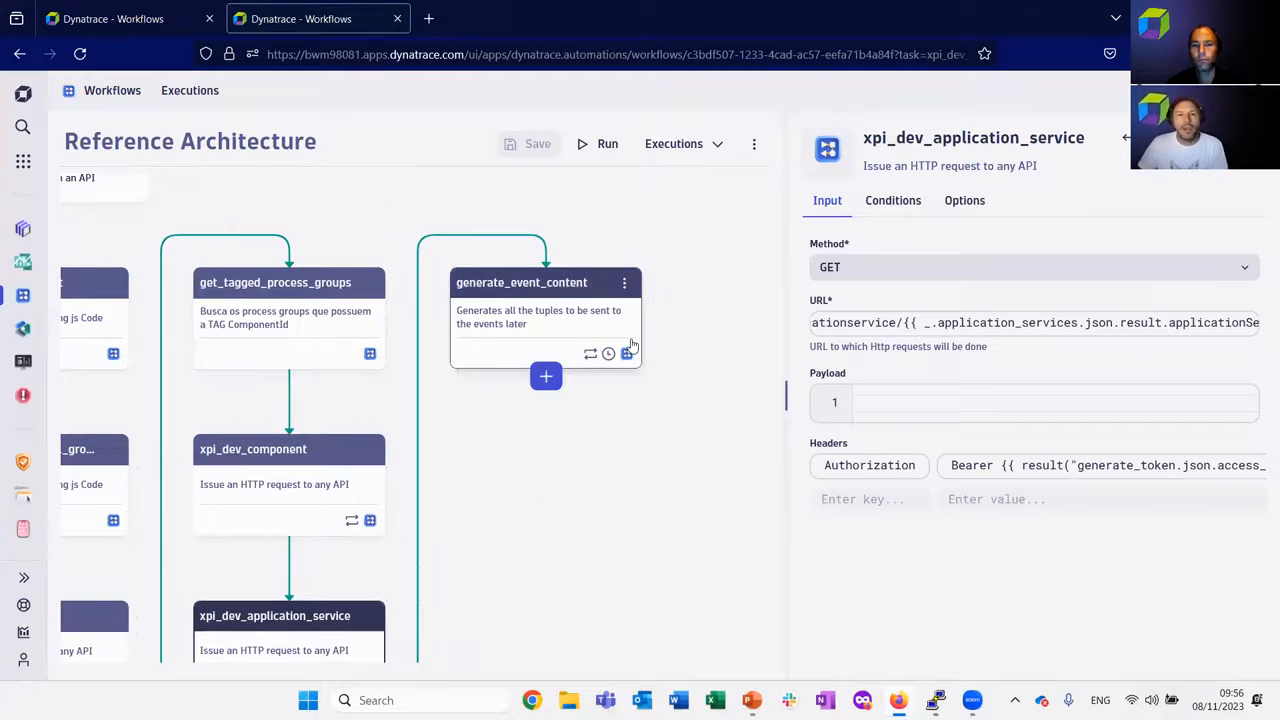
left_click(572, 318)
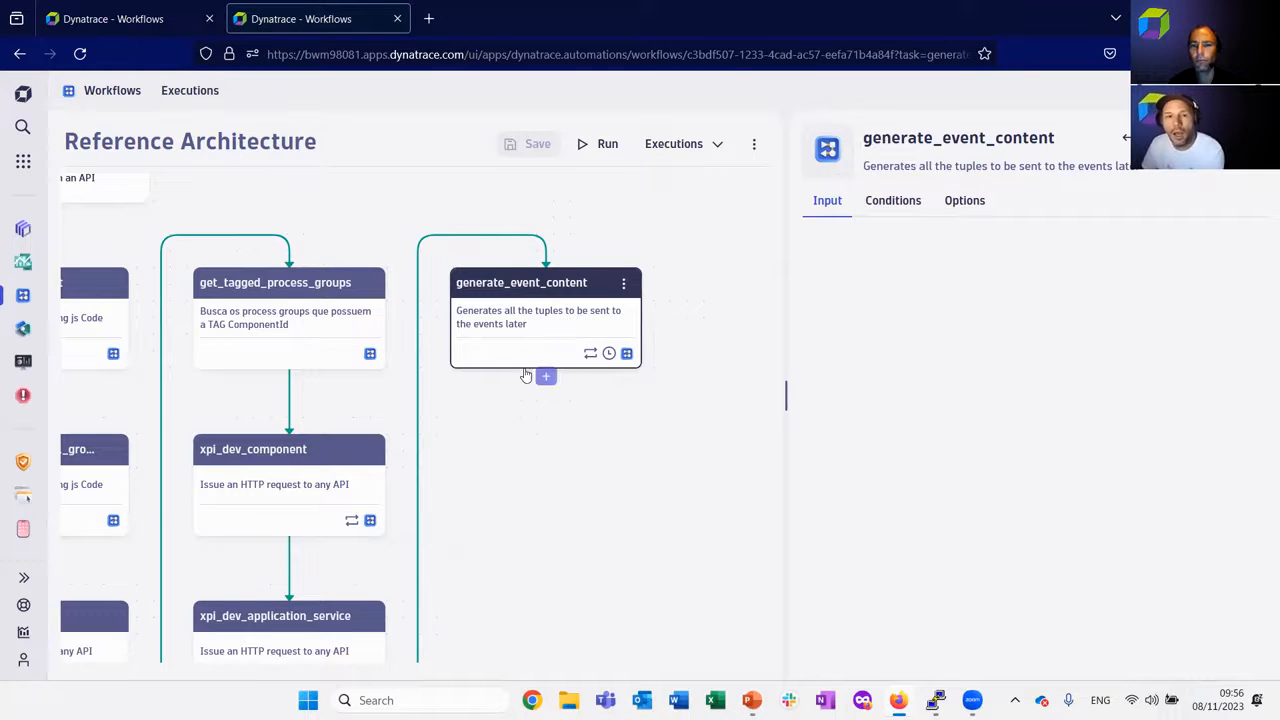
left_click(978, 205)
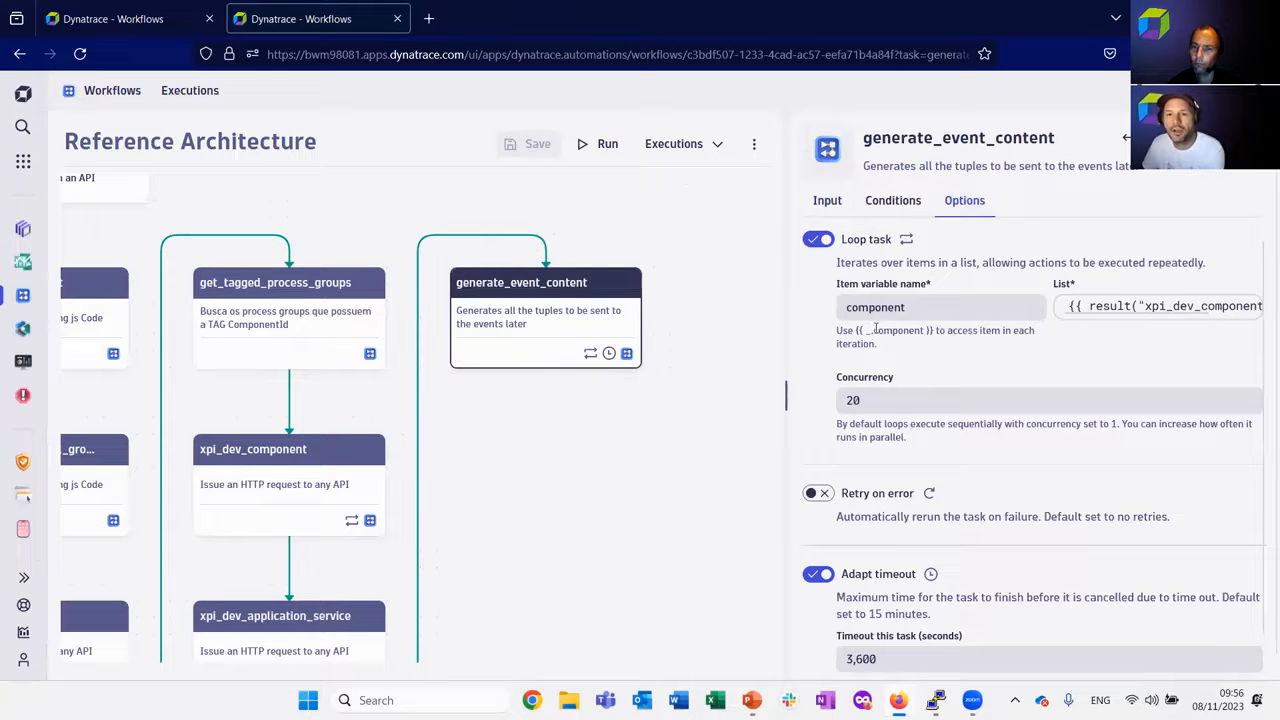
left_click_drag(1079, 313, 1150, 315)
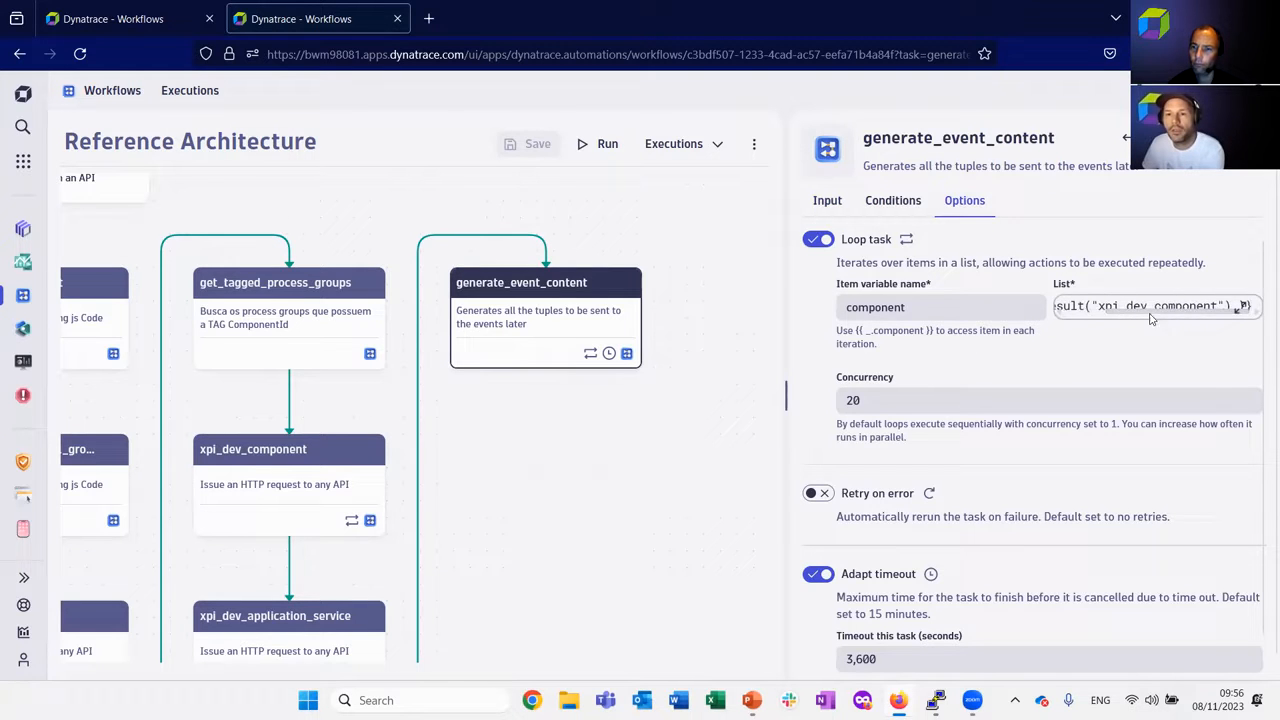
left_click(1240, 308)
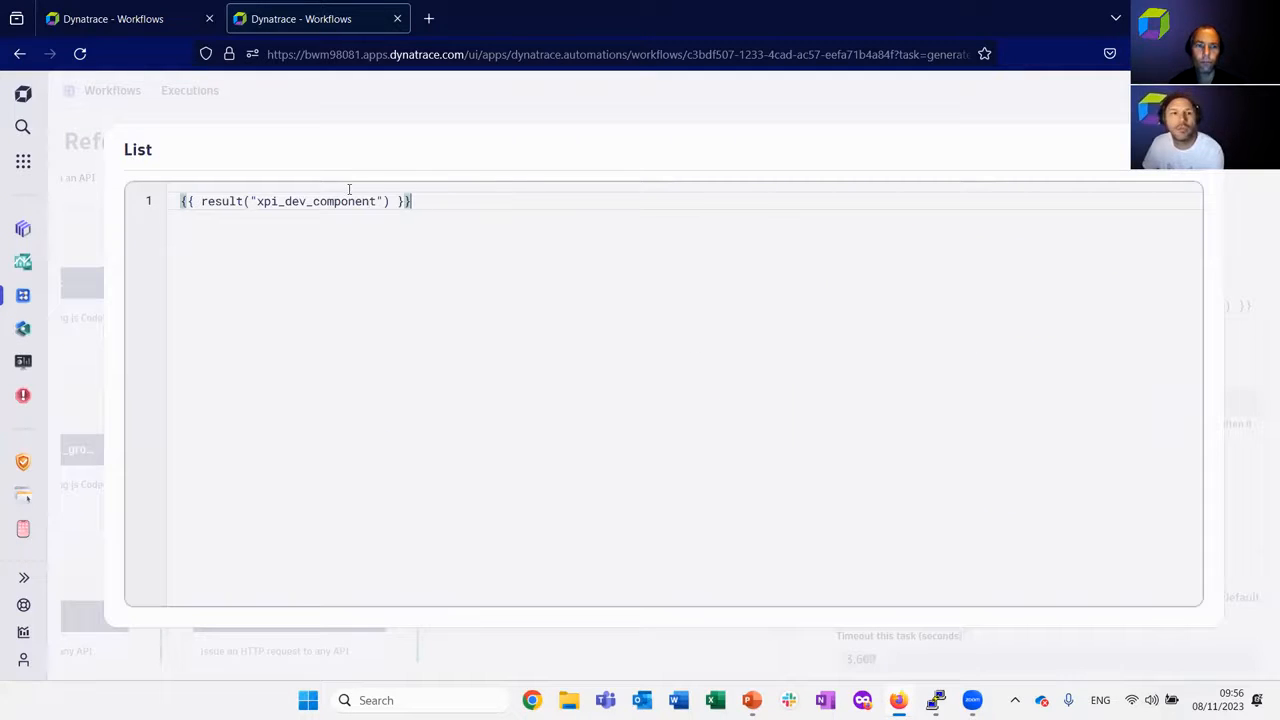
left_click(1183, 168)
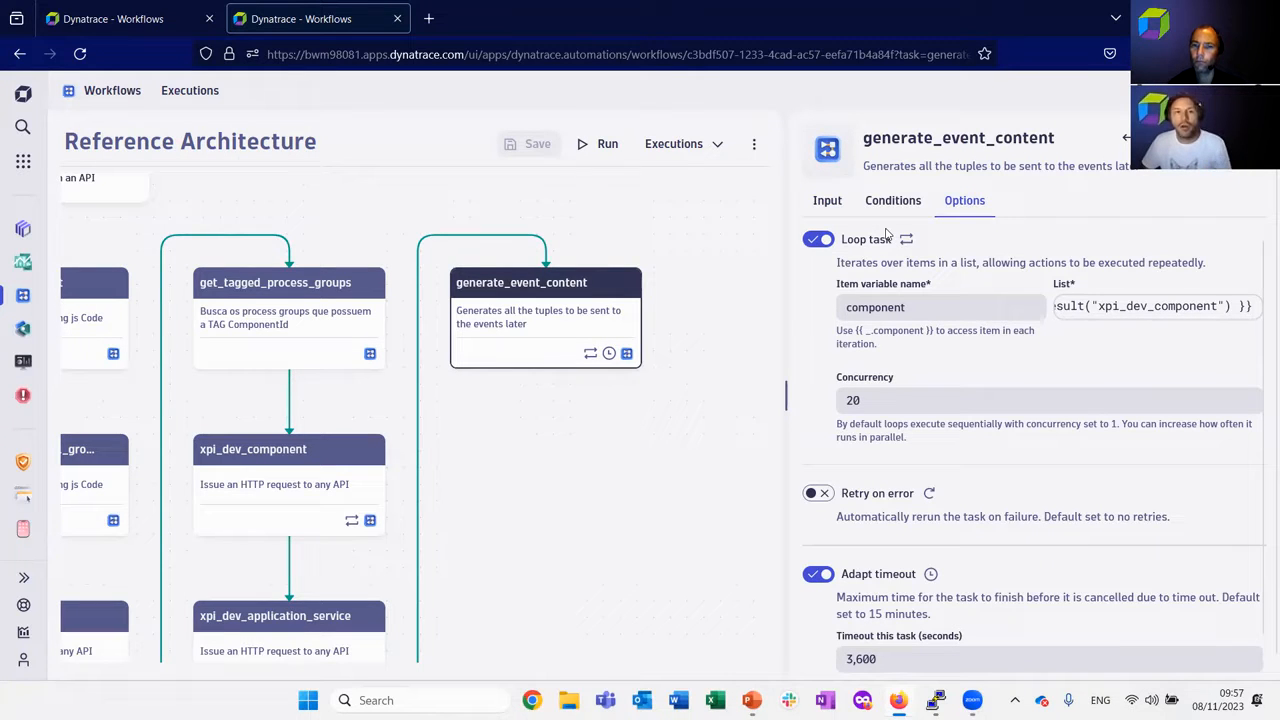
Try to display the generate_event_content input by reselecting the task between other tasks, and widen the workflow canvas.
left_click(827, 200)
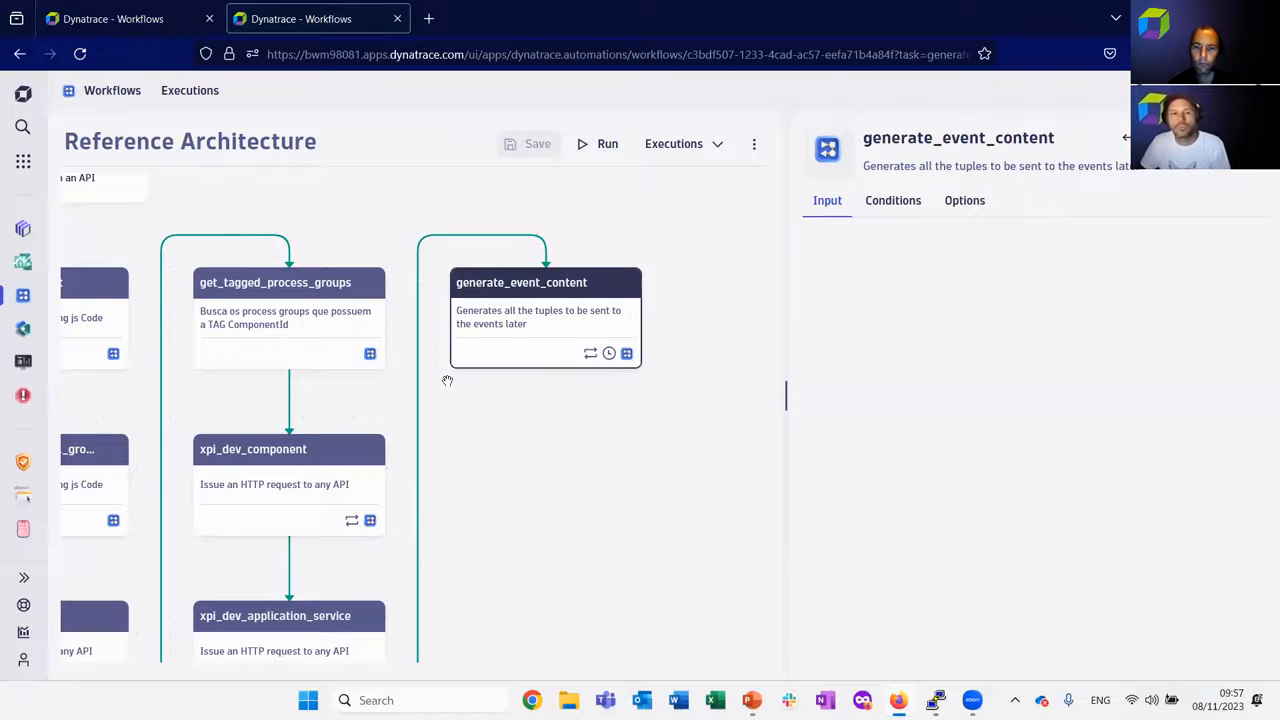
left_click(268, 617)
left_click(540, 318)
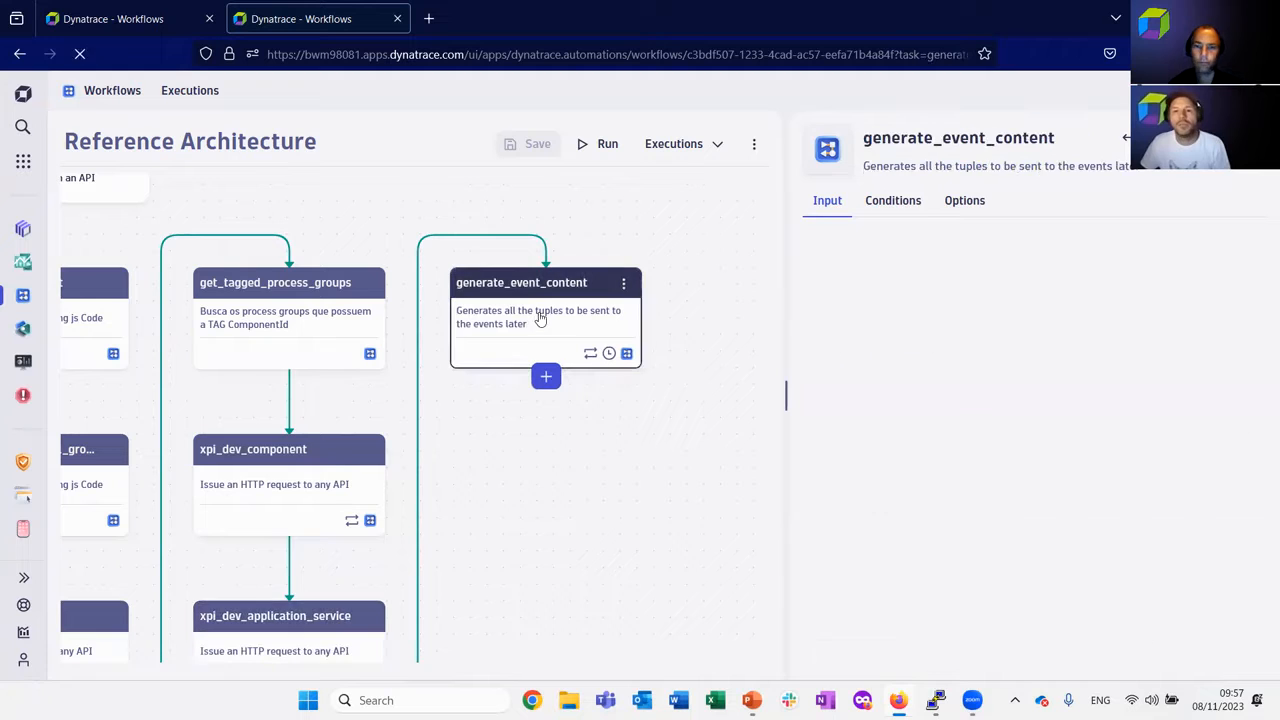
left_click(270, 615)
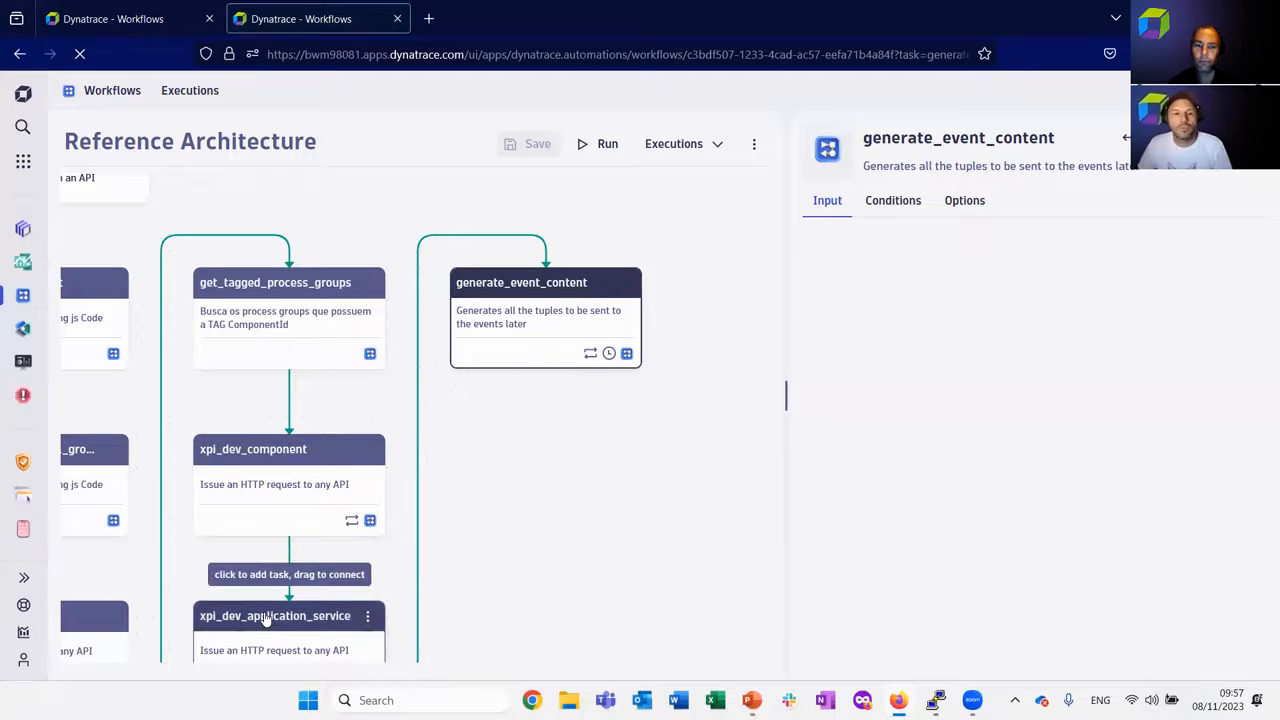
left_click(513, 330)
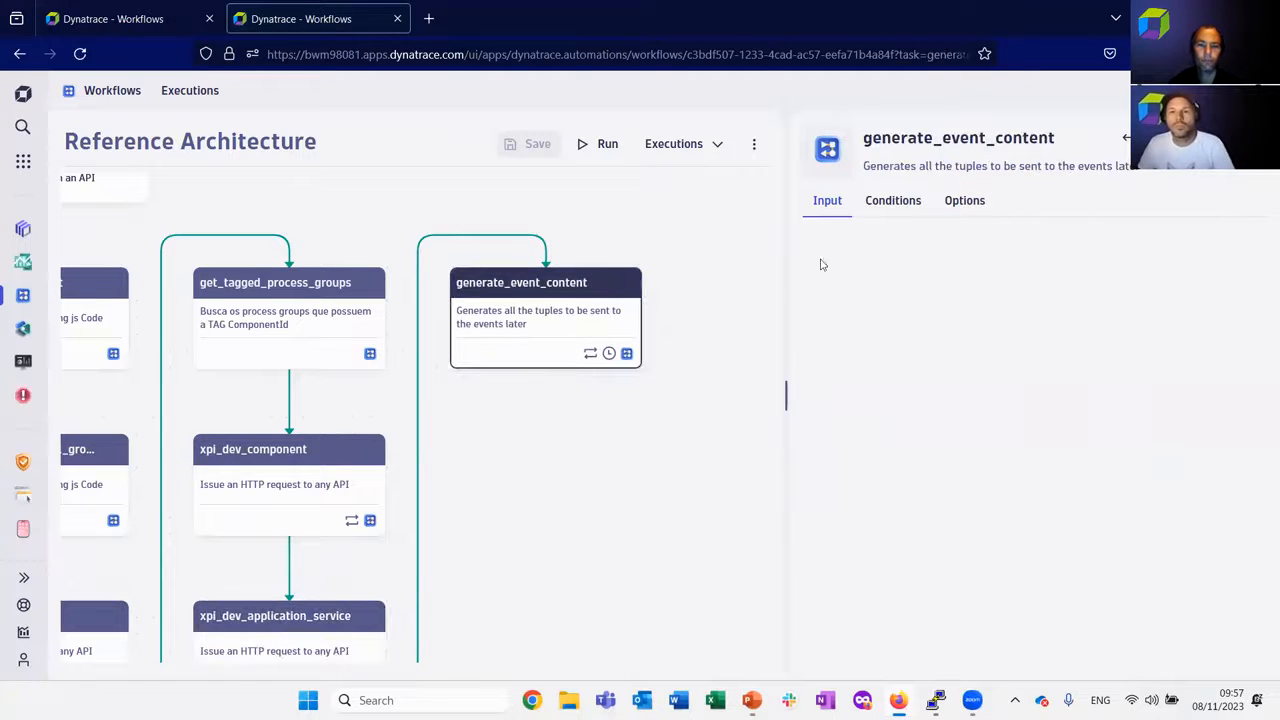
left_click_drag(279, 385, 470, 402)
left_click(223, 334)
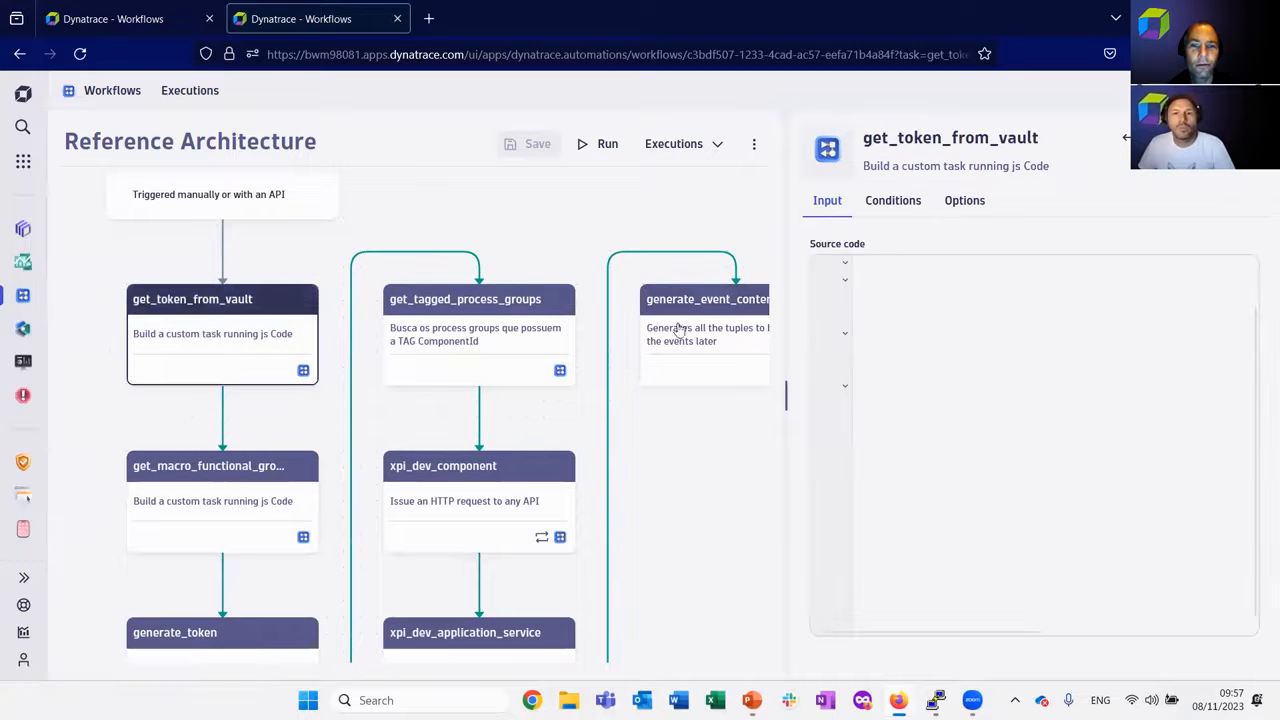
left_click(706, 310)
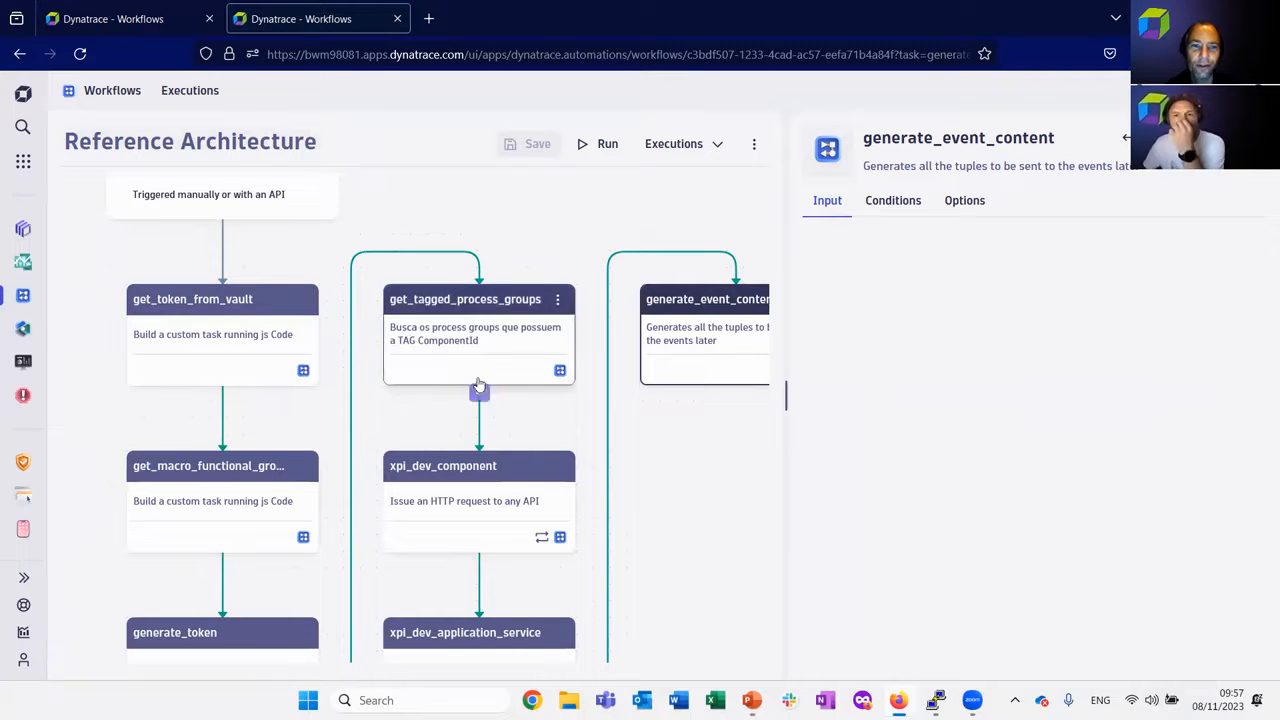
left_click_drag(786, 391, 873, 394)
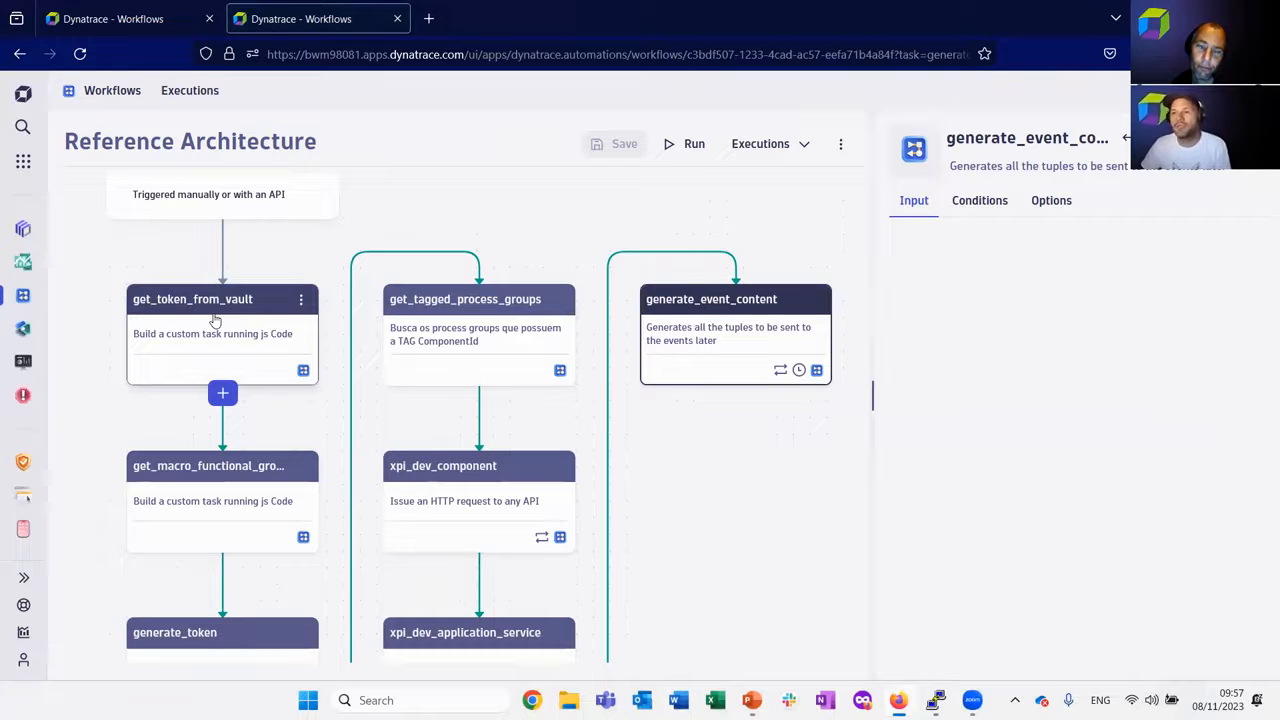
Switch to the Performance Clinic Demo workflow, open execute_dql_query_1, and highlight the data records in its DQL query.
left_click(113, 22)
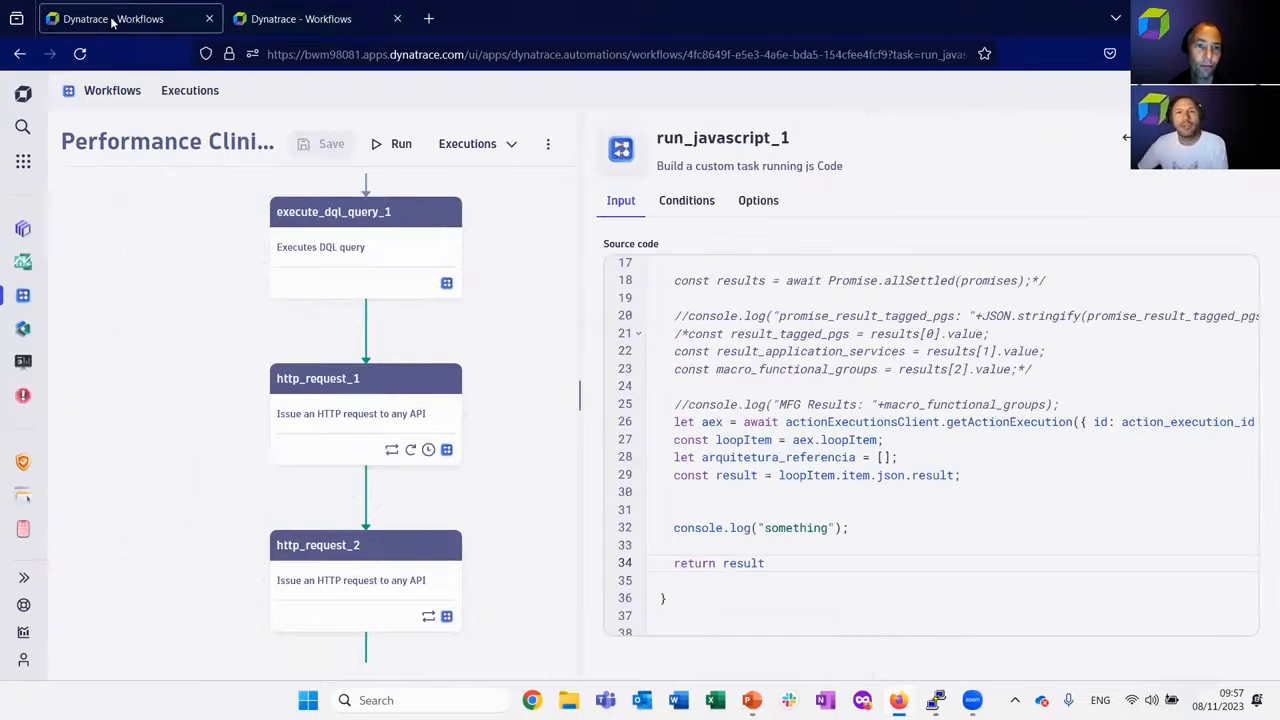
left_click_drag(230, 313, 240, 412)
scroll(254, 340, "up", 2)
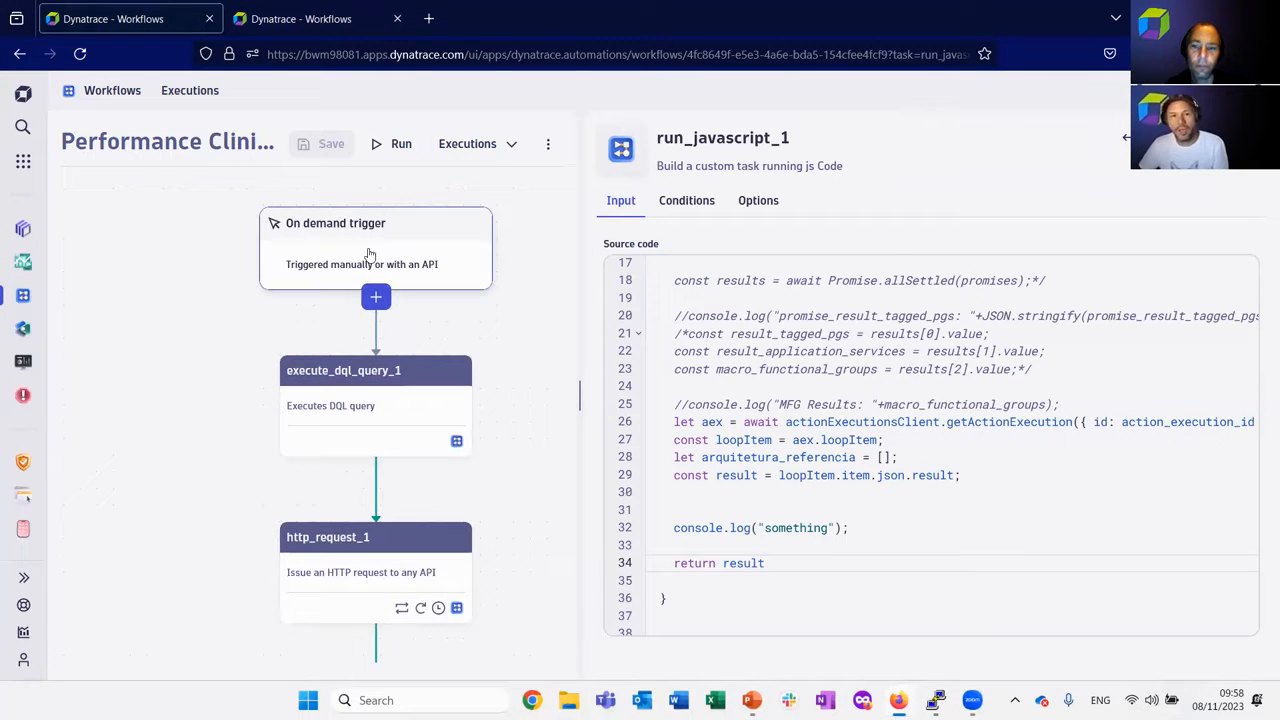
left_click_drag(557, 425, 523, 336)
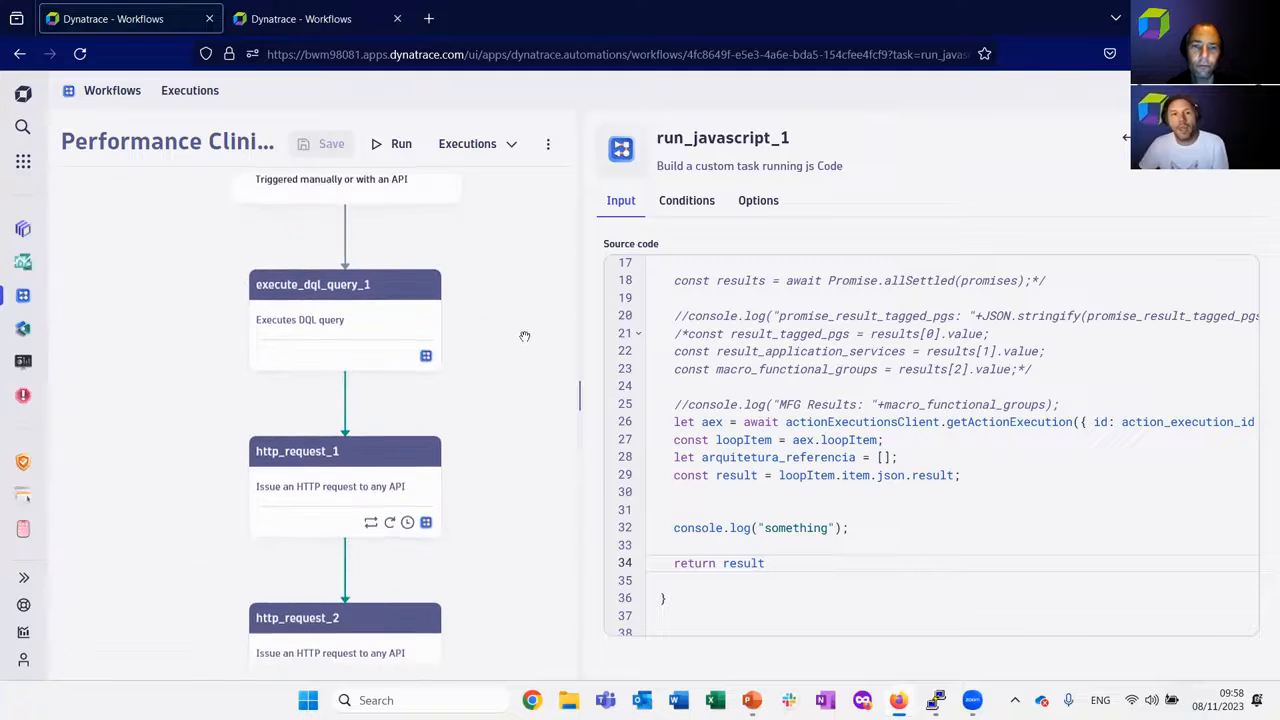
left_click(401, 318)
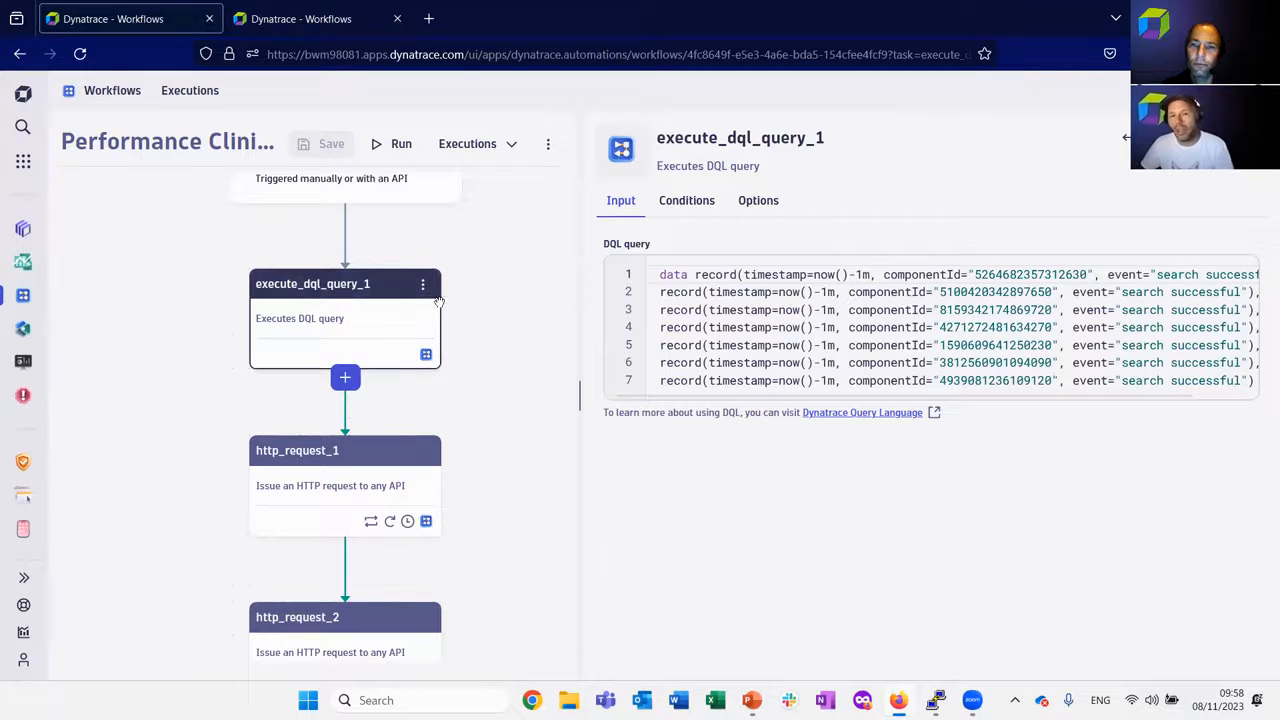
left_click_drag(695, 274, 715, 380)
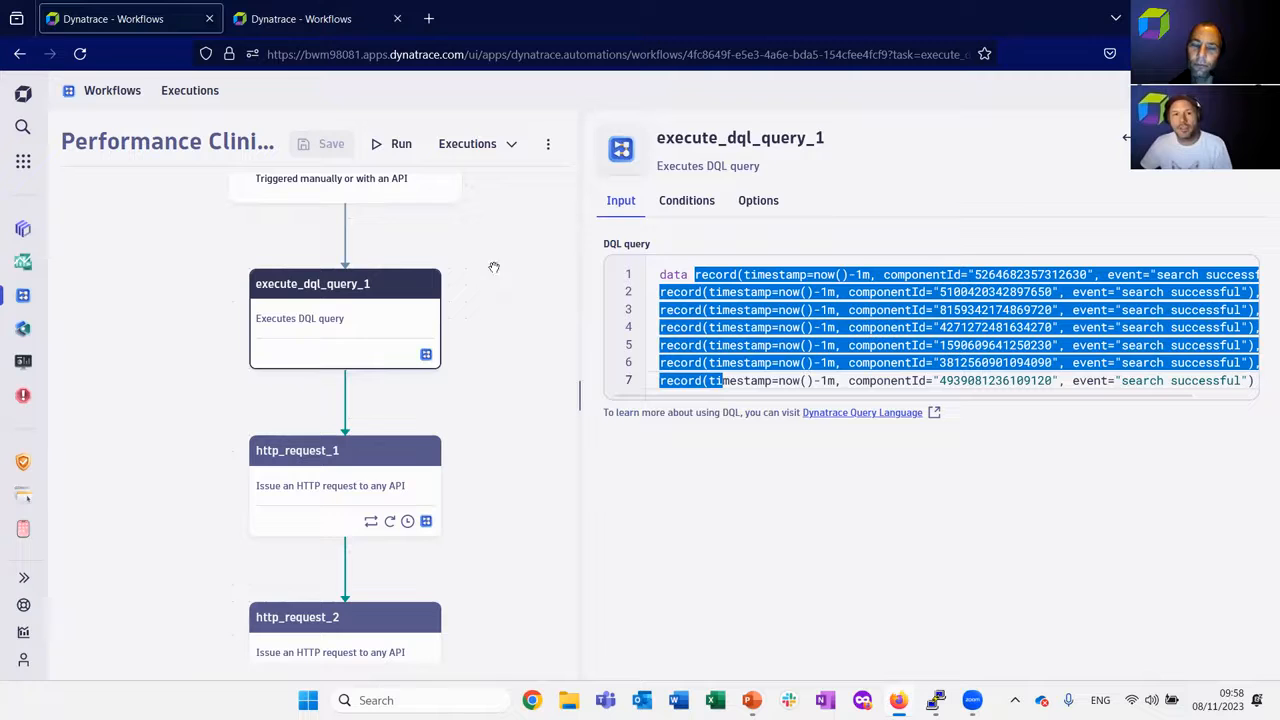
Run the Performance Clinic Demo workflow and follow its tasks from execute_dql_query_1 through http_request_2.
left_click(398, 144)
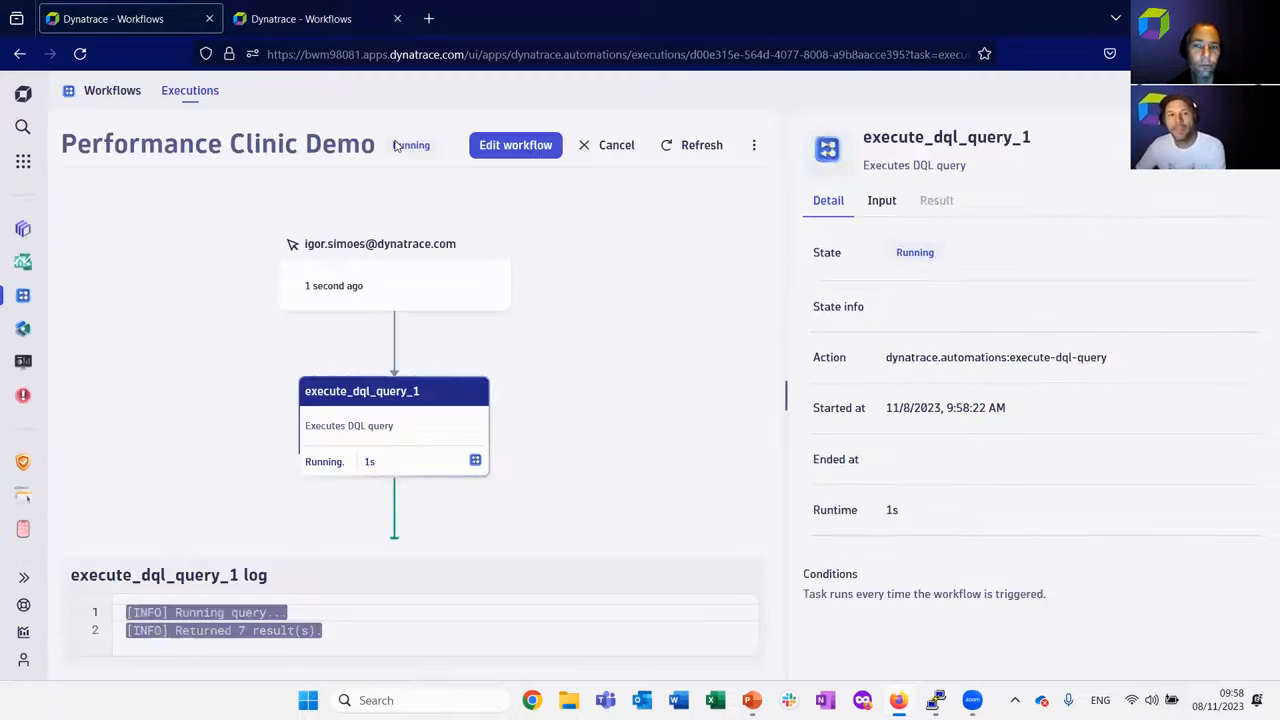
scroll(657, 351, "down", 4)
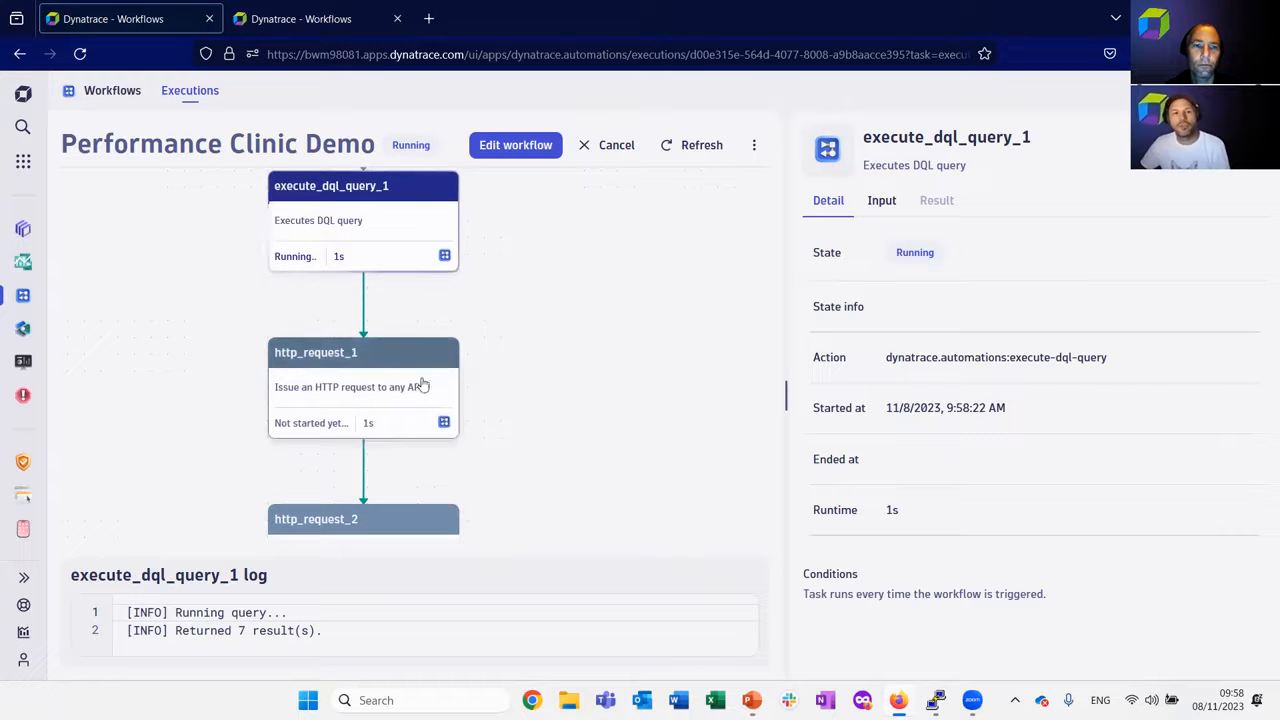
left_click_drag(647, 442, 643, 302)
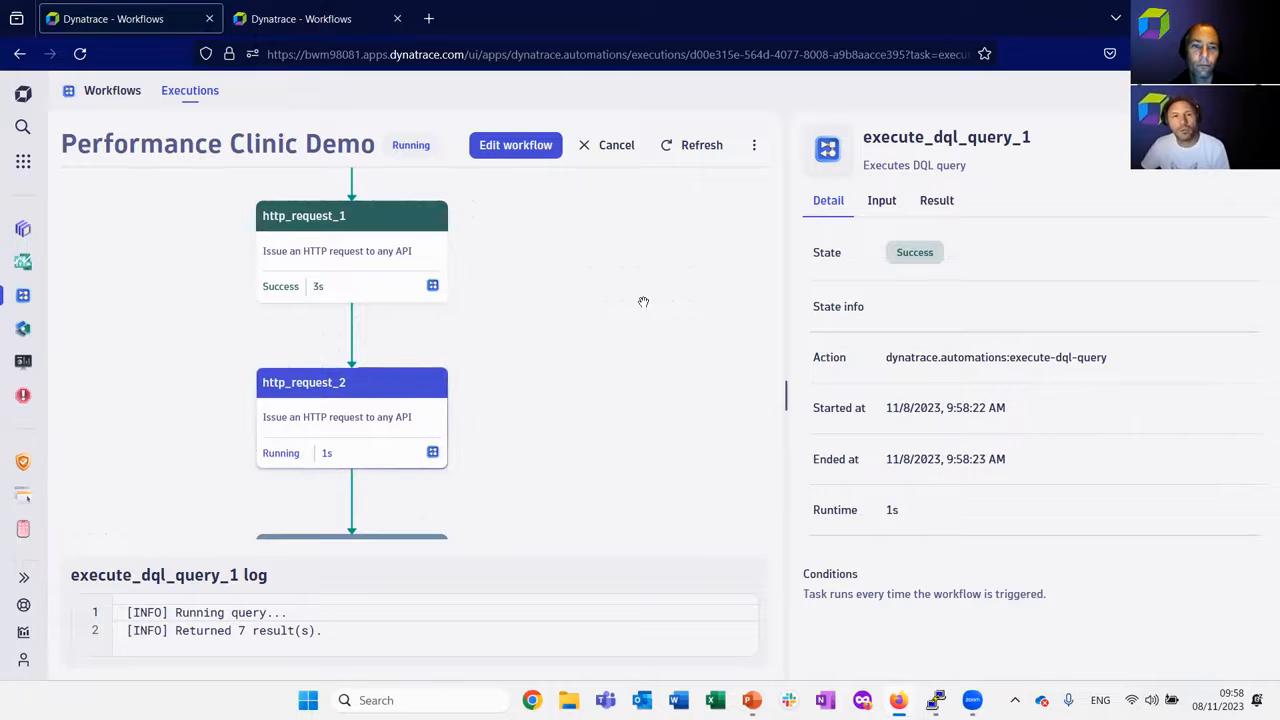
left_click_drag(643, 302, 632, 355)
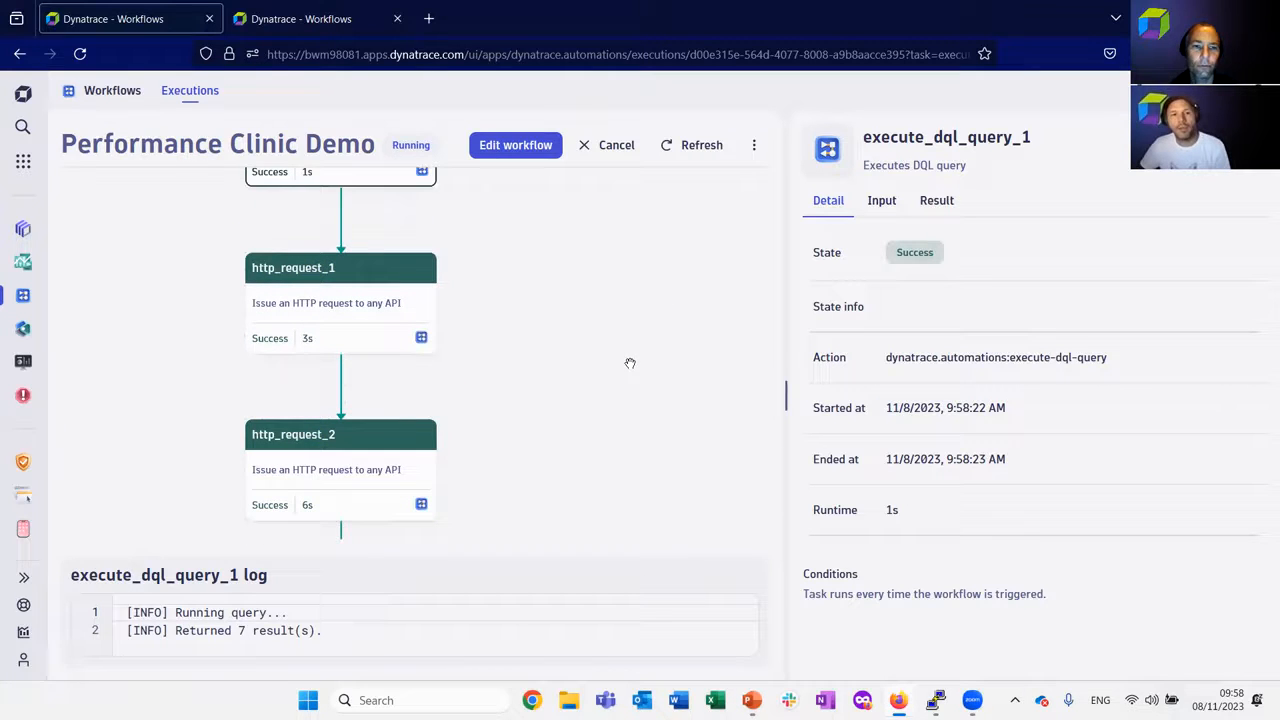
left_click_drag(596, 298, 642, 406)
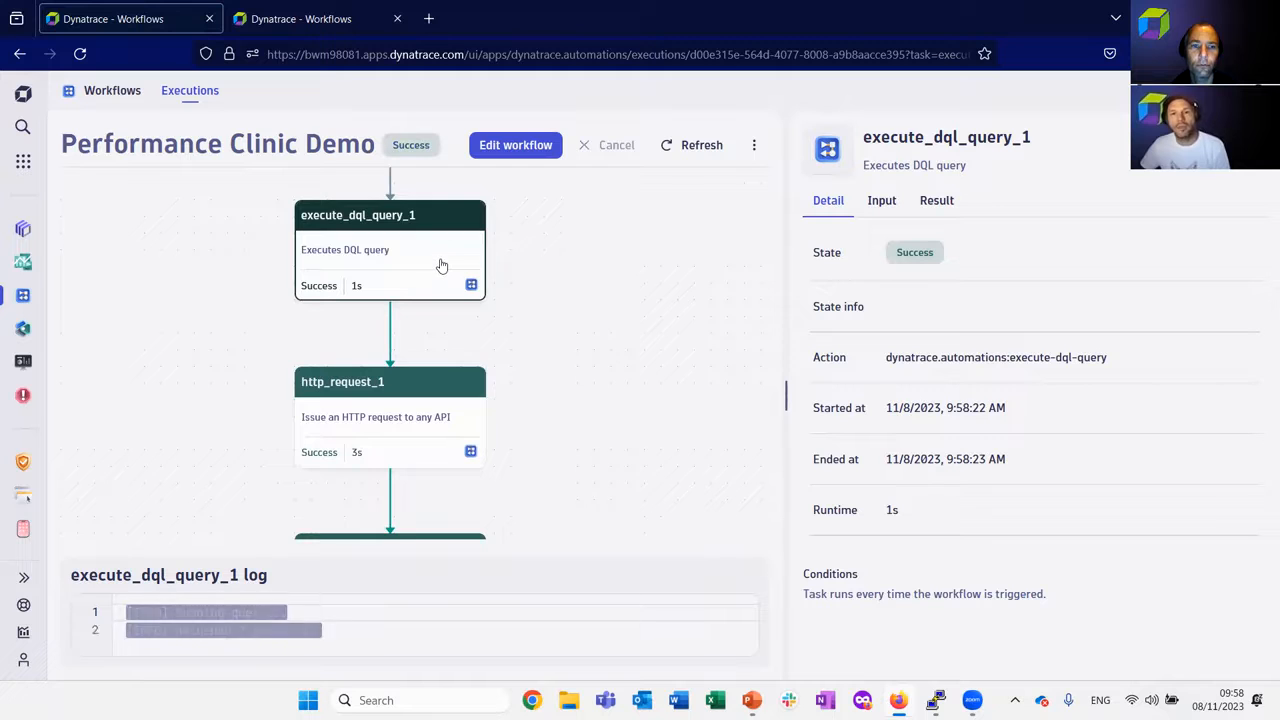
Show the execute_dql_query_1 execution result, widen the task details area, and review the types, records and metadata.
left_click(933, 203)
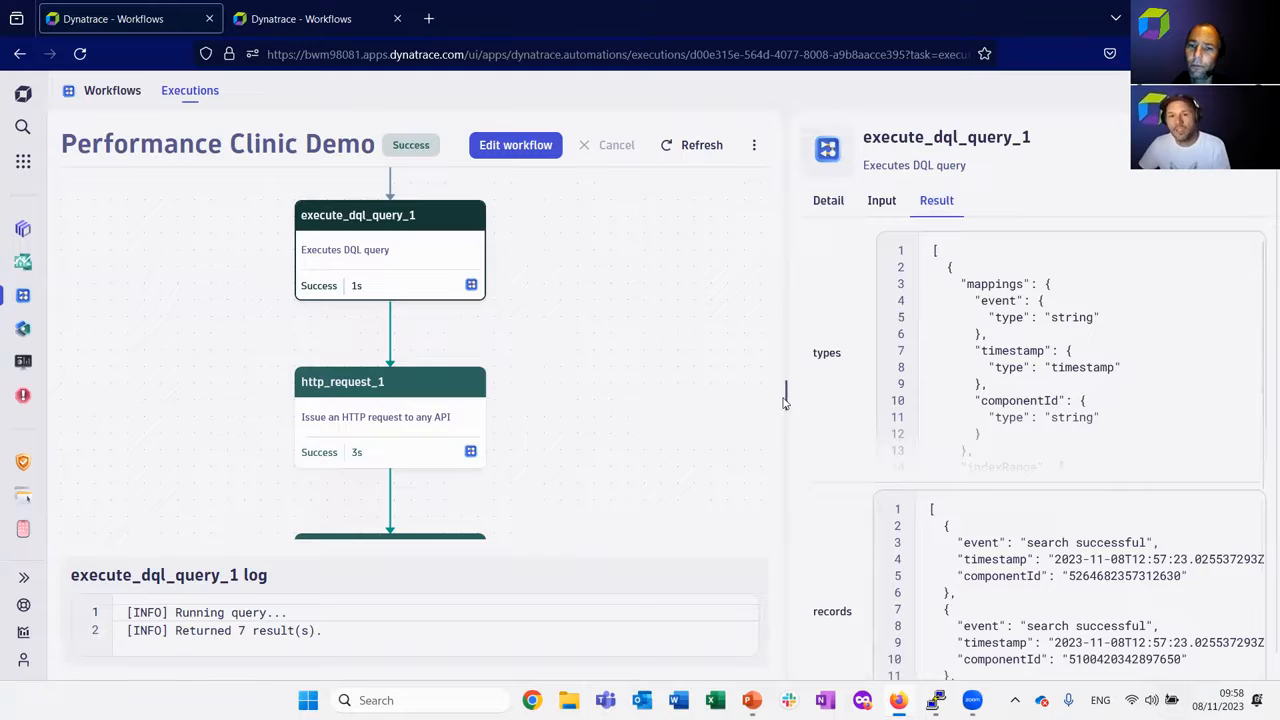
left_click_drag(788, 397, 596, 404)
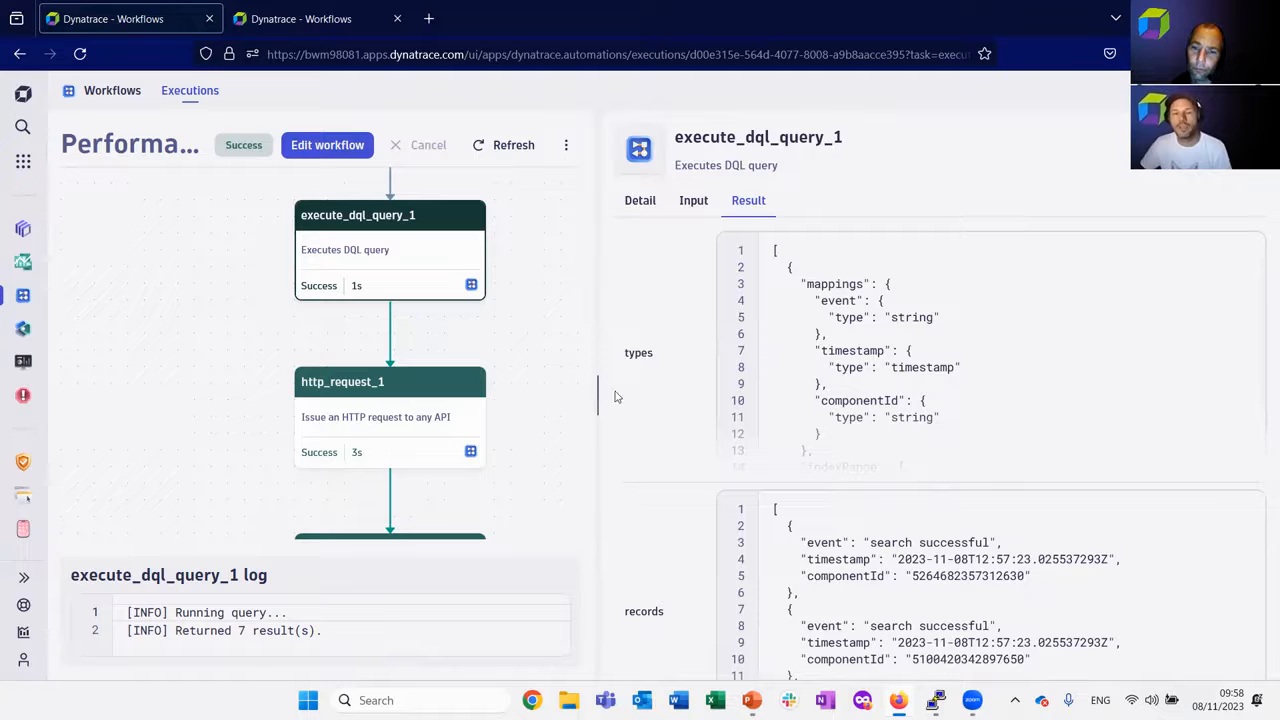
scroll(645, 353, "down", 5)
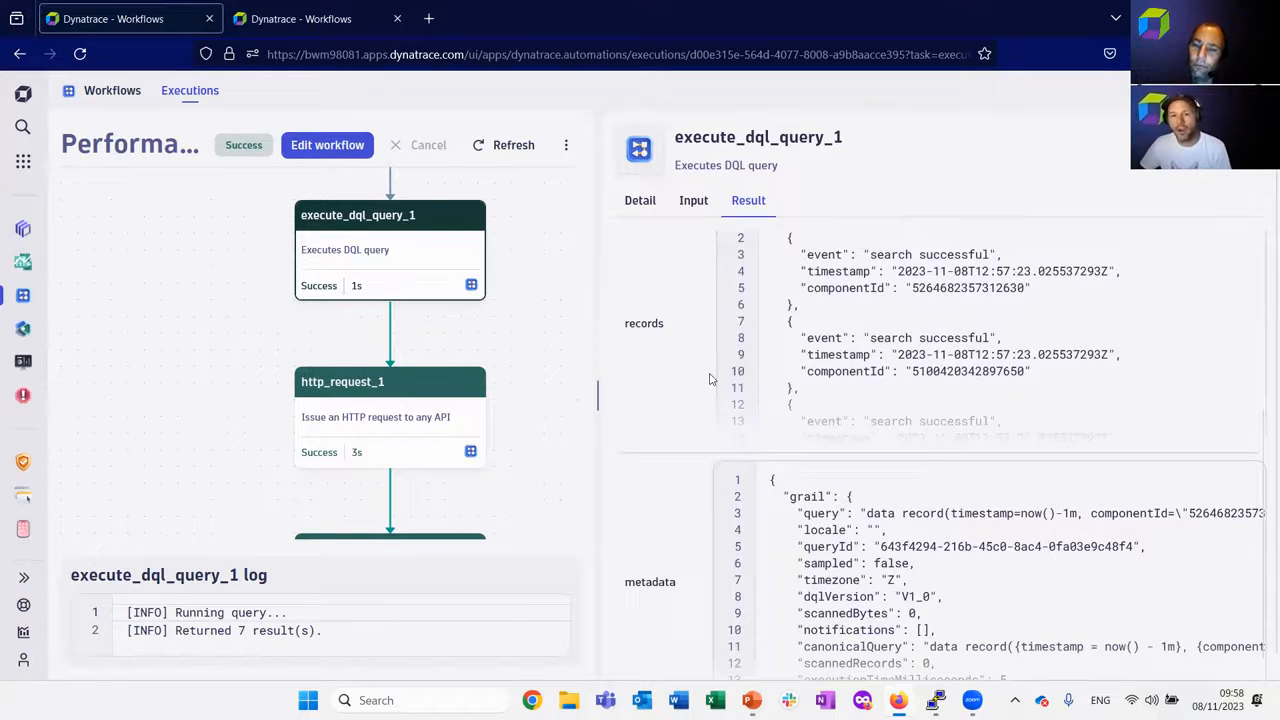
scroll(632, 533, "down", 1)
scroll(645, 547, "up", 2)
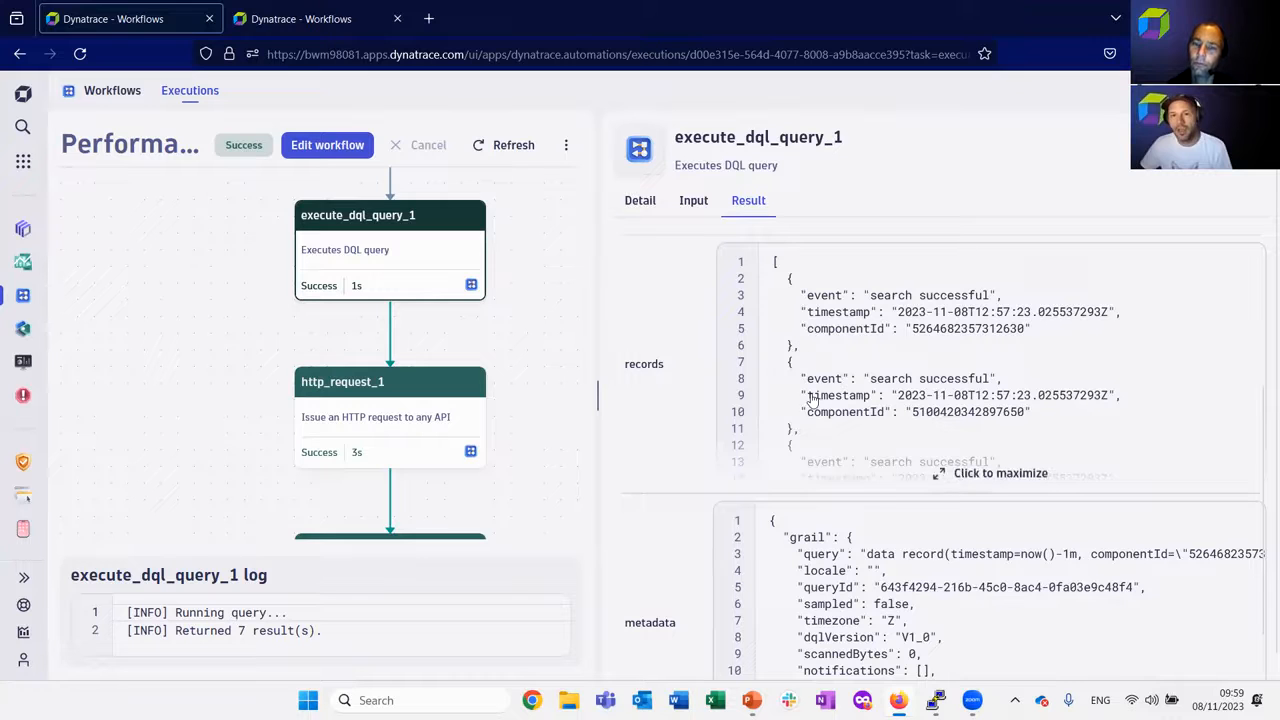
scroll(812, 400, "up", 1)
scroll(819, 450, "up", 1)
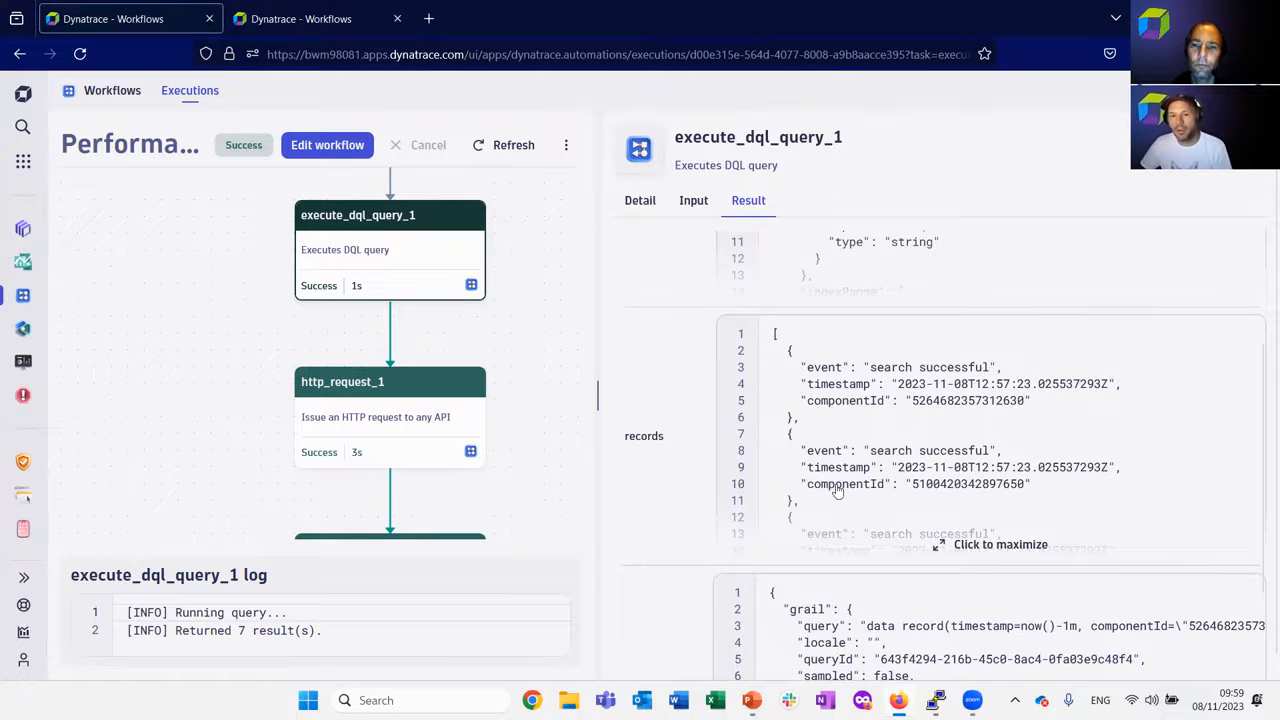
Maximize the records in the execute_dql_query_1 result, highlight componentId in the third record, and close the enlarged view.
left_click(868, 490)
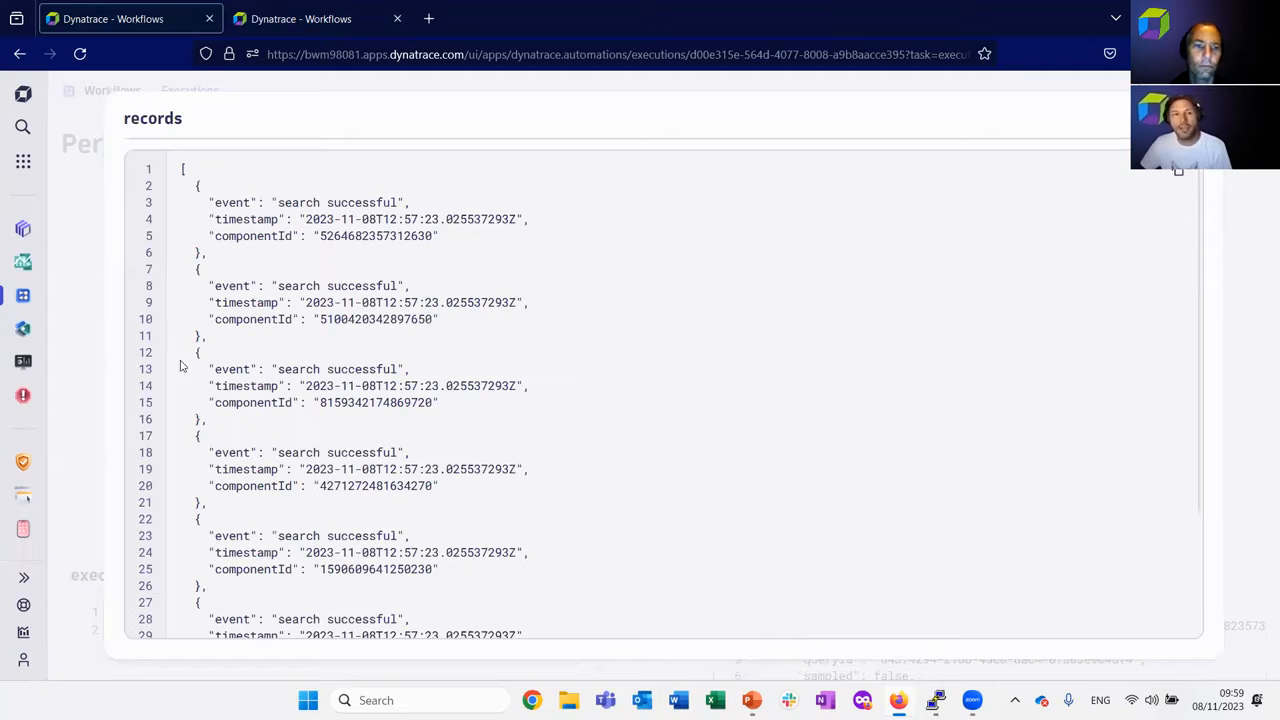
left_click_drag(199, 360, 295, 404)
left_click(245, 402)
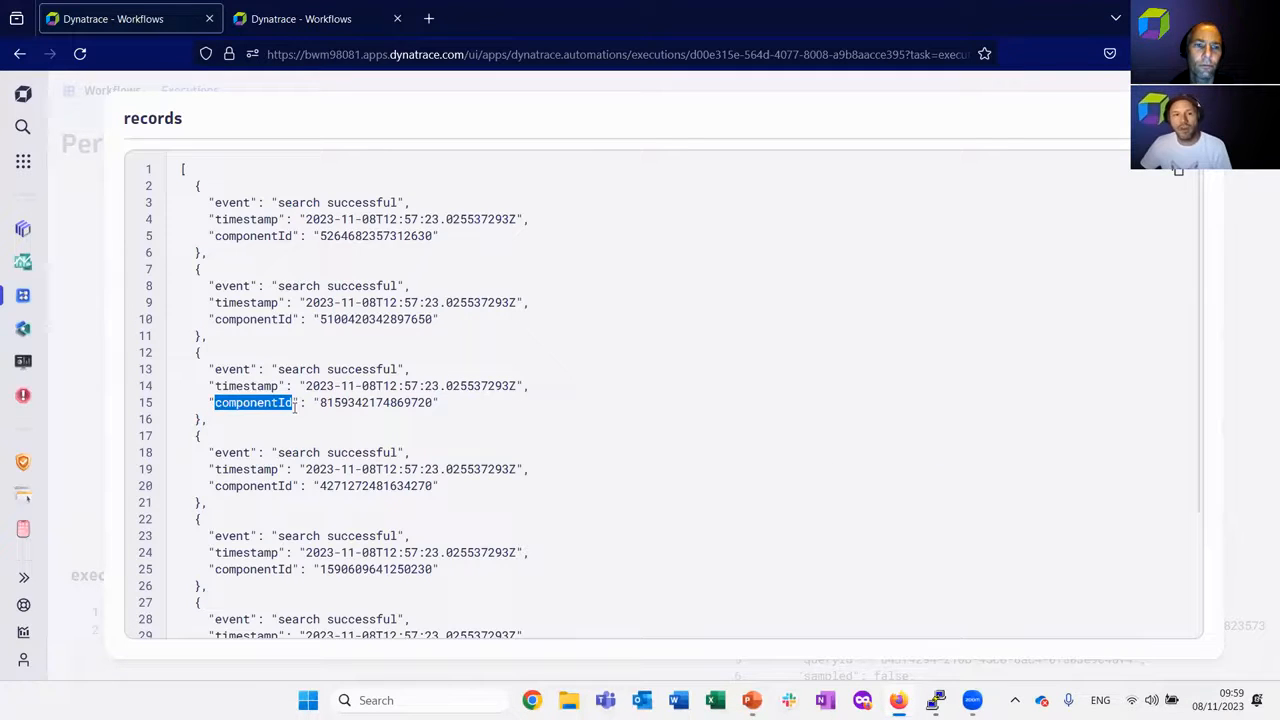
key("Escape")
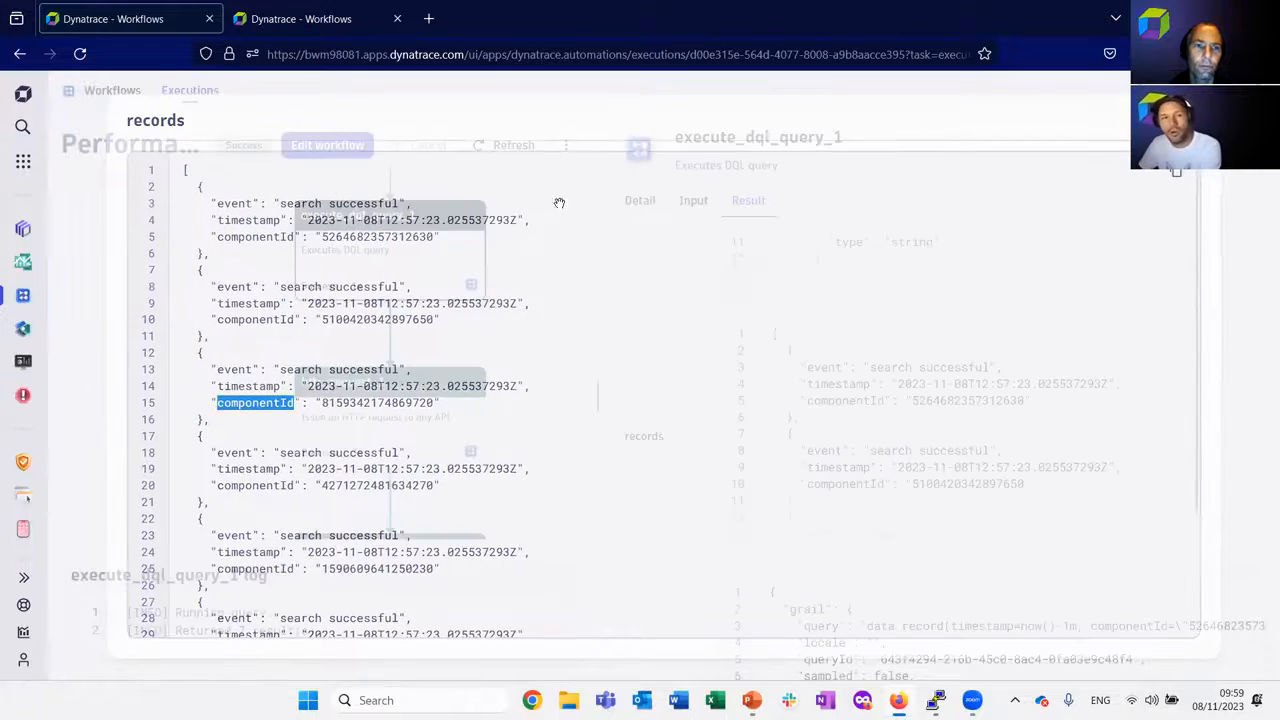
Open http_request_1 from the execution in the workflow editor, widen its details, and highlight the host address in its URL.
left_click(355, 428)
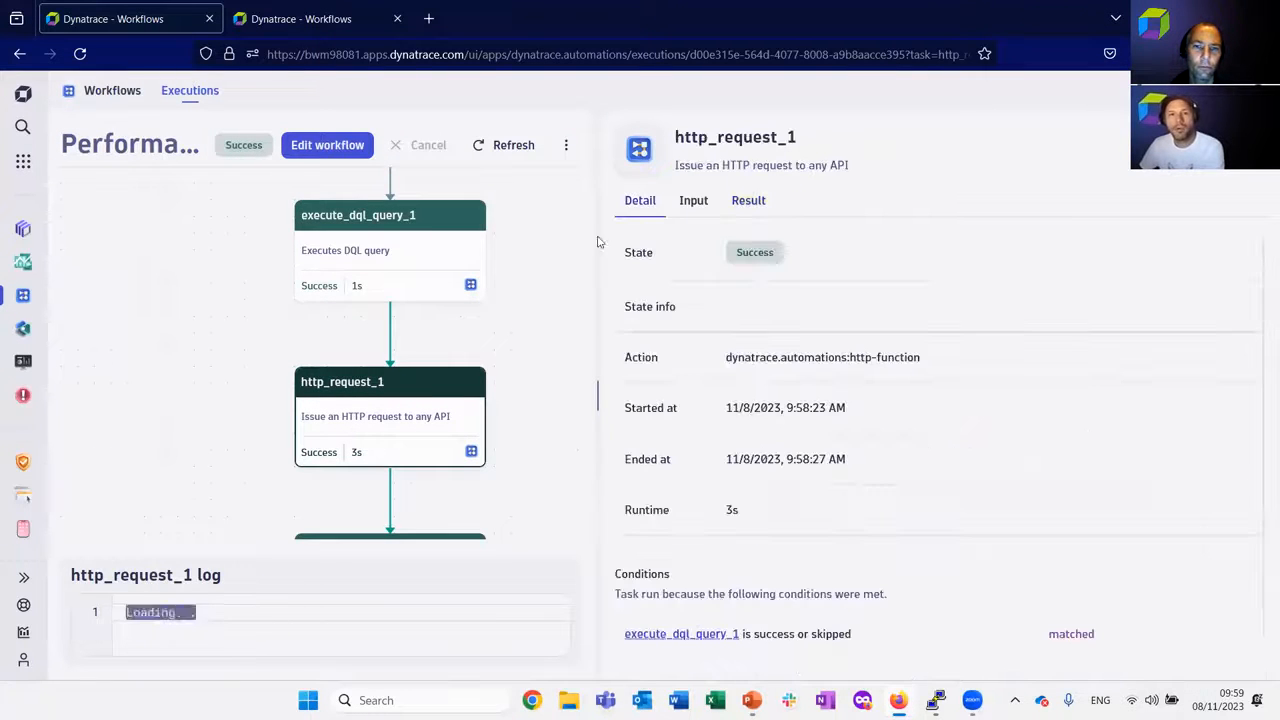
left_click(326, 150)
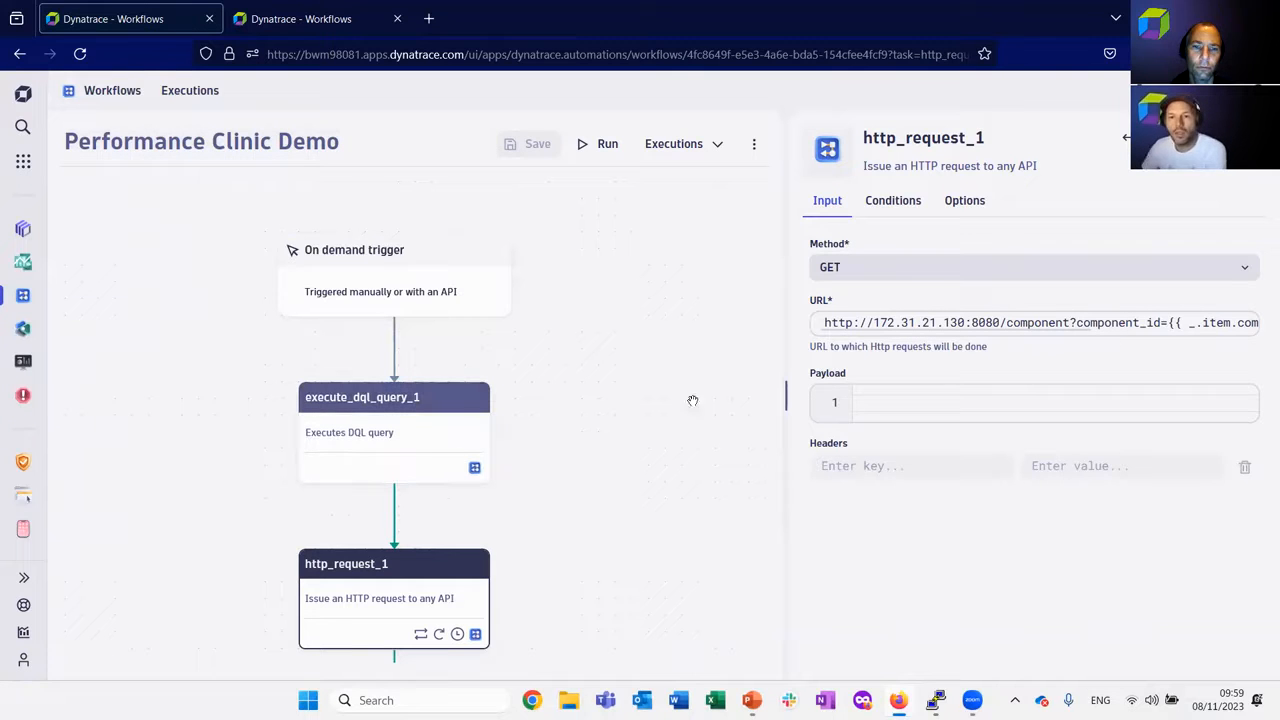
left_click_drag(787, 393, 597, 400)
left_click_drag(684, 321, 776, 316)
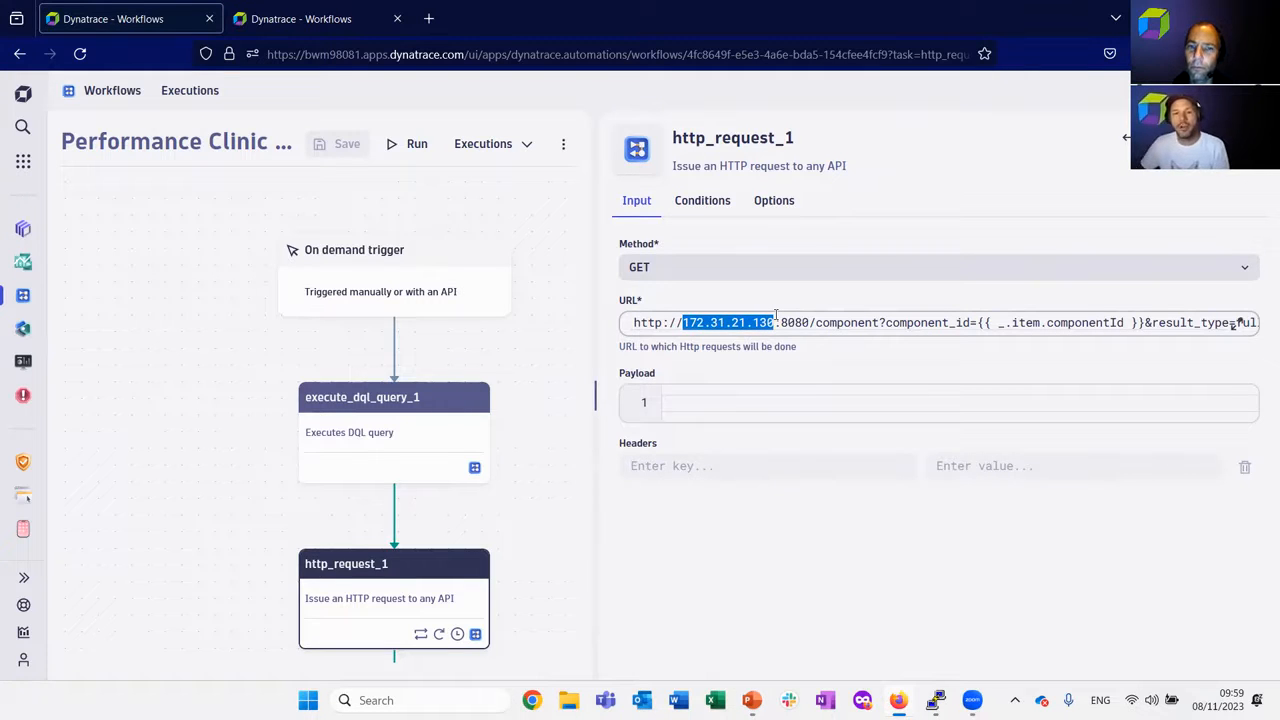
Show the http_request_1 loop options and highlight the result("execute_dql_query_1") and .records parts of the list, plus the item variable name.
left_click(789, 201)
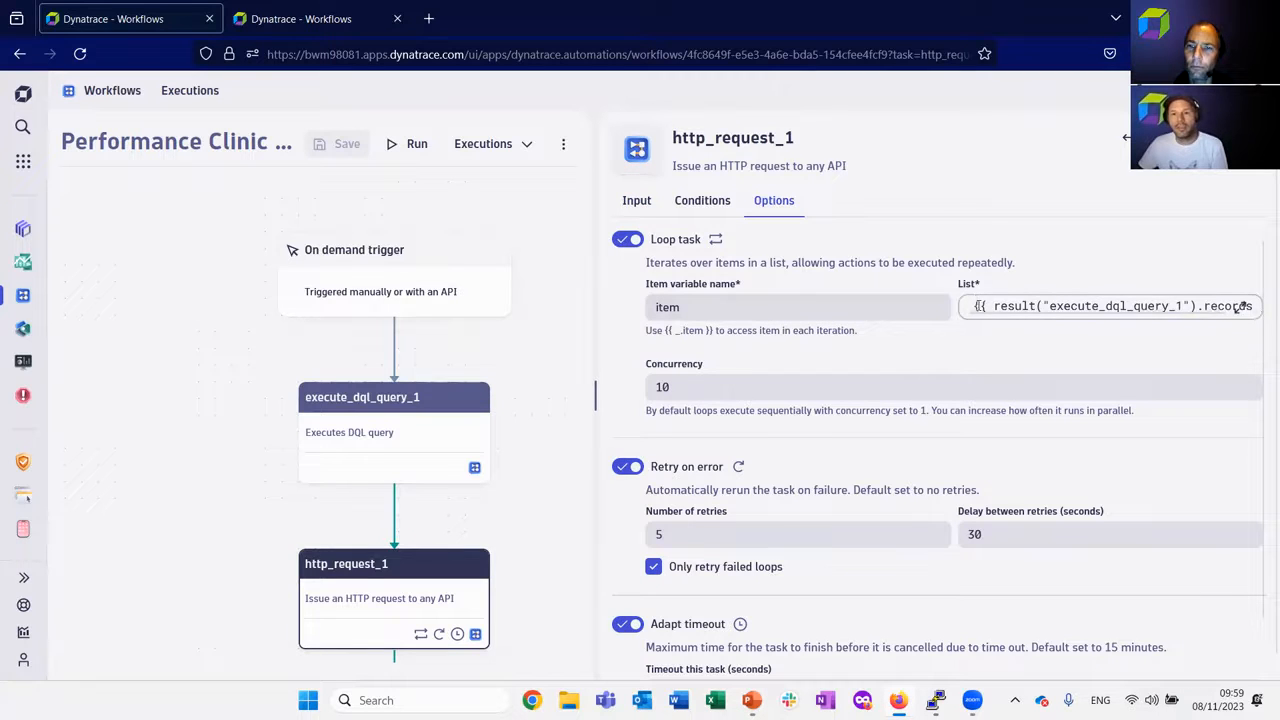
left_click_drag(998, 315, 1072, 312)
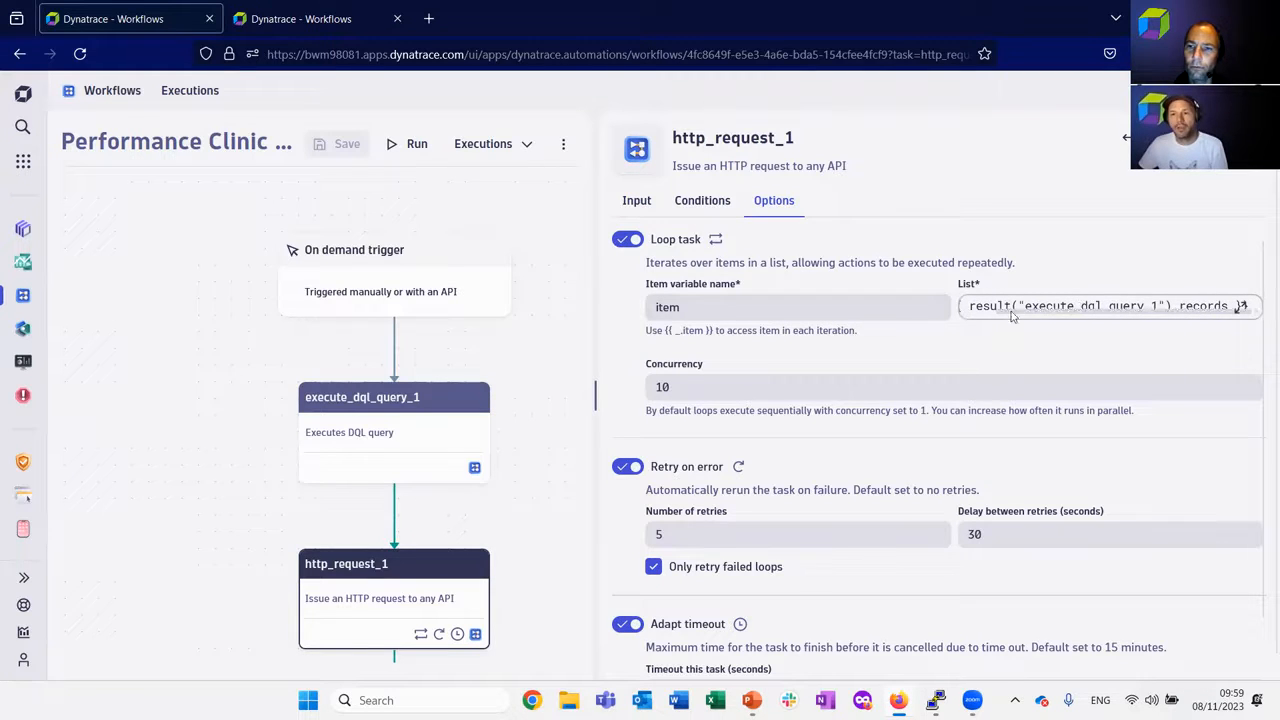
left_click_drag(968, 306, 1173, 306)
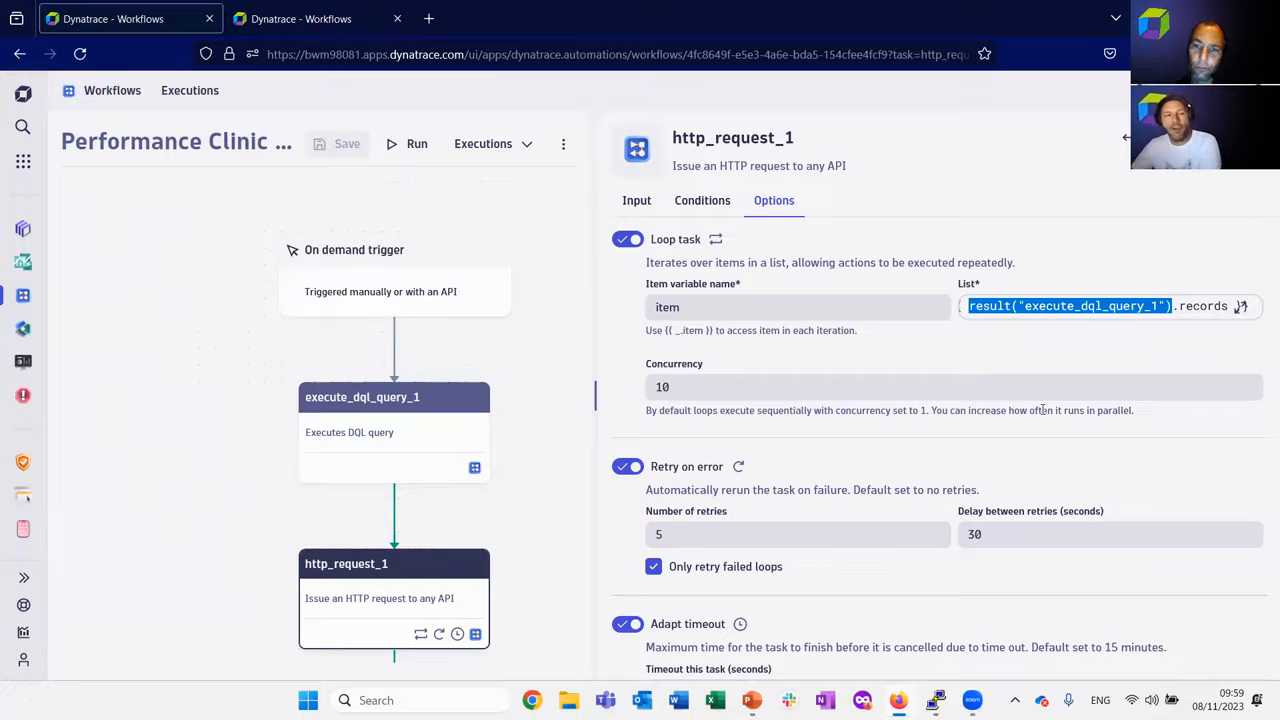
left_click(1175, 306)
left_click_drag(1174, 306, 1218, 316)
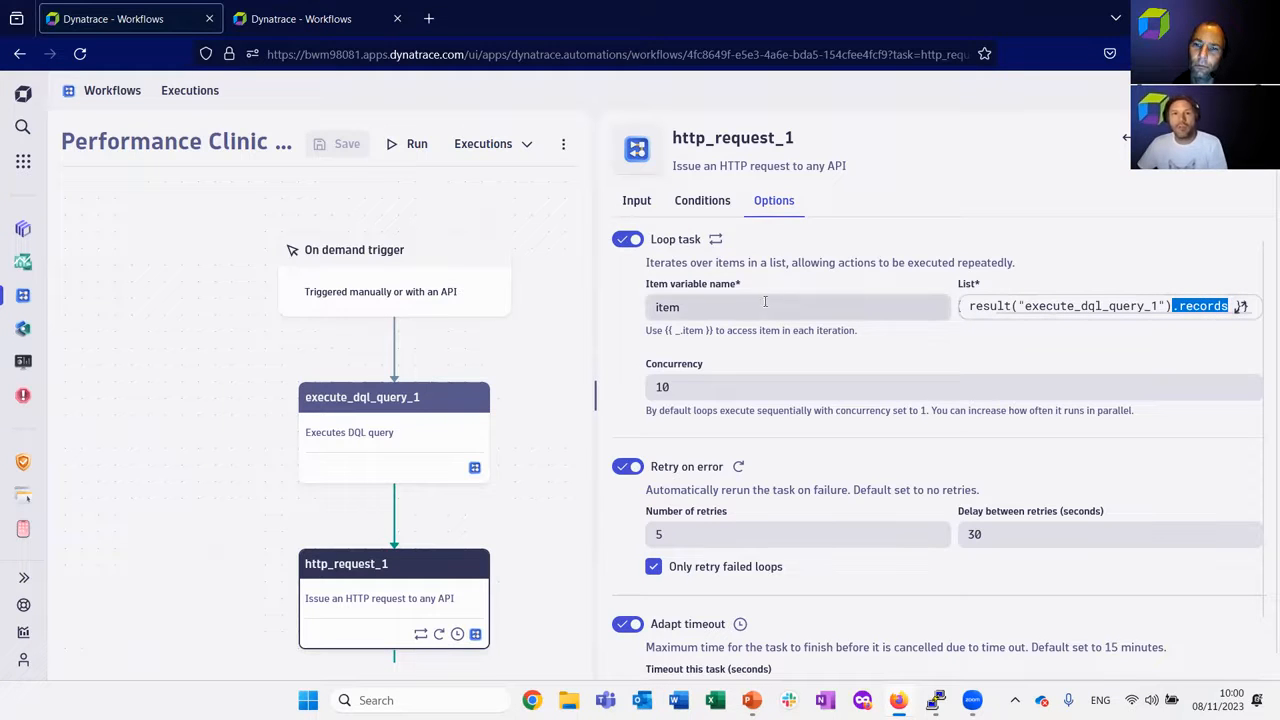
double_click(728, 306)
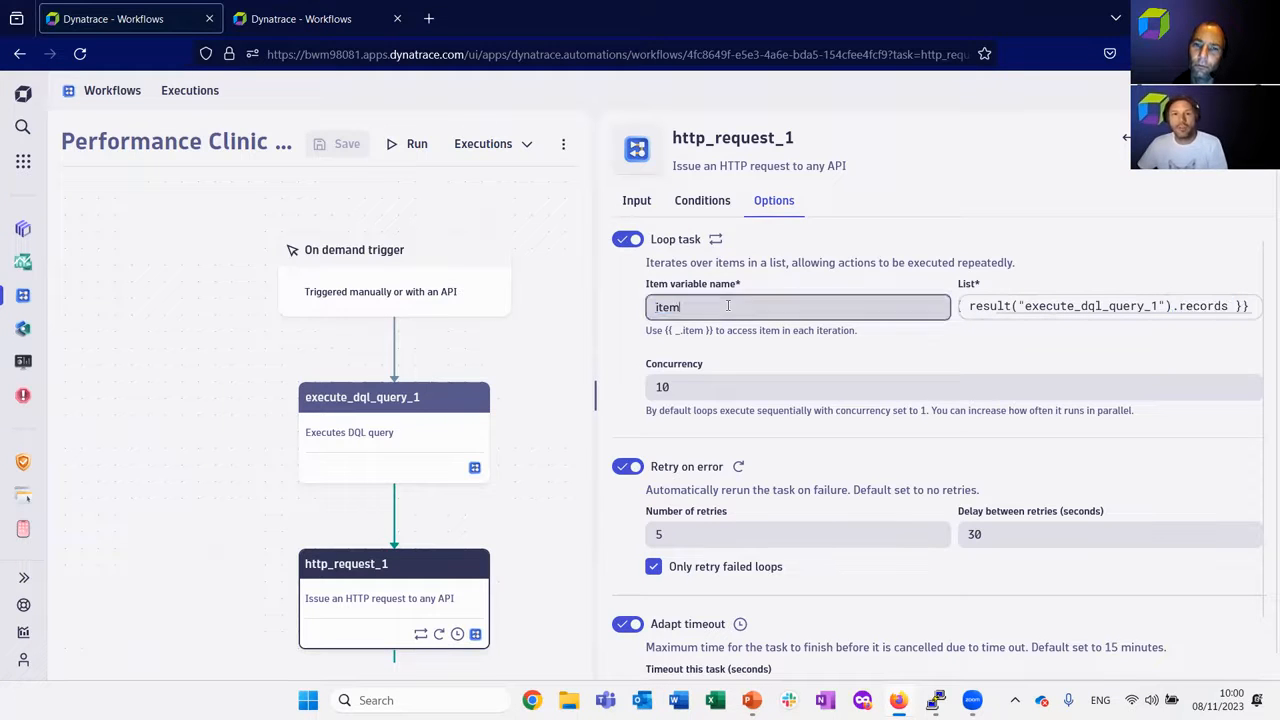
Show the http_request_1 input and highlight the {{ _.item.componentId }} expression in the request URL.
left_click(636, 200)
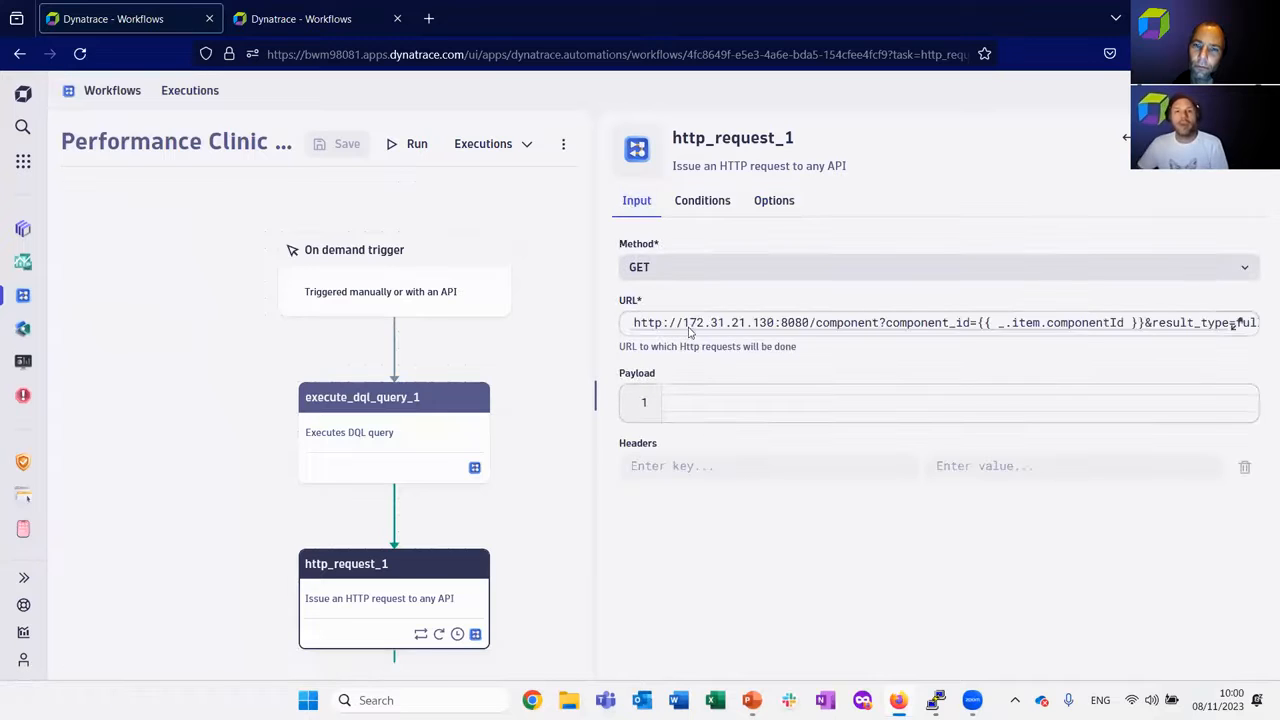
left_click_drag(686, 328, 845, 344)
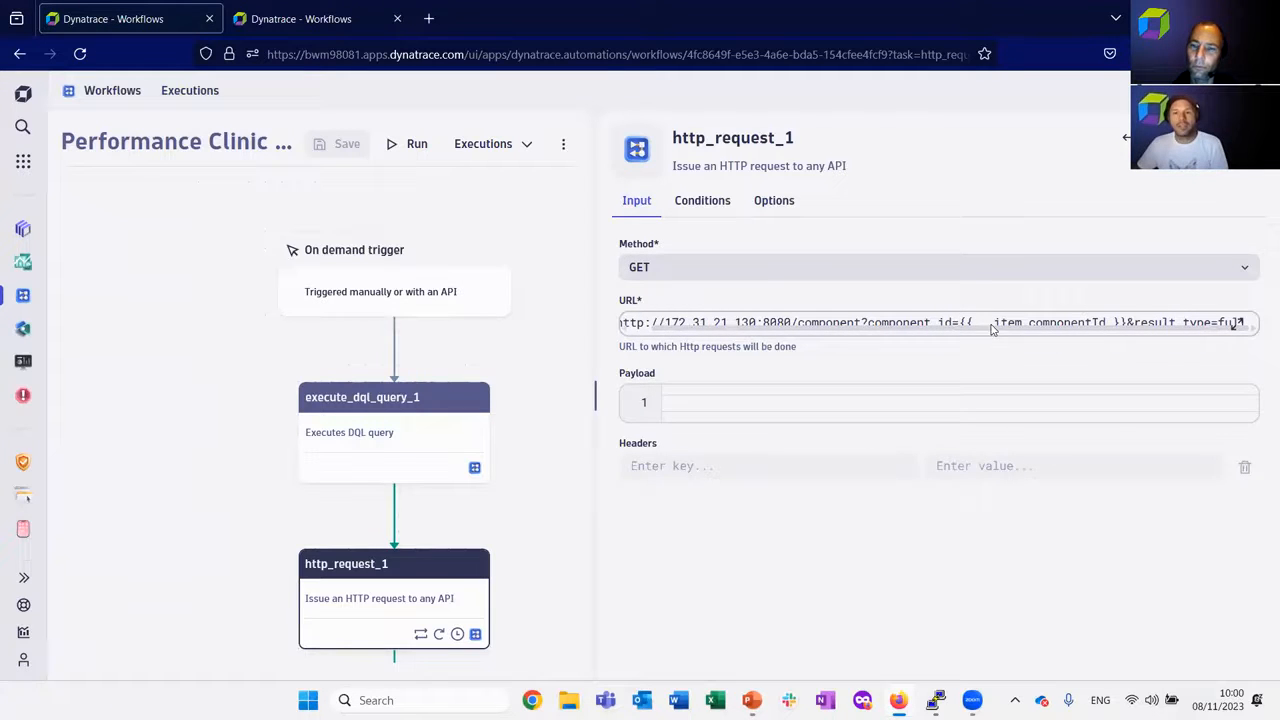
left_click_drag(962, 322, 1086, 322)
Highlight the {{ _.item }} hint and the item variable name in the http_request_1 loop options, and return to its input.
left_click(775, 201)
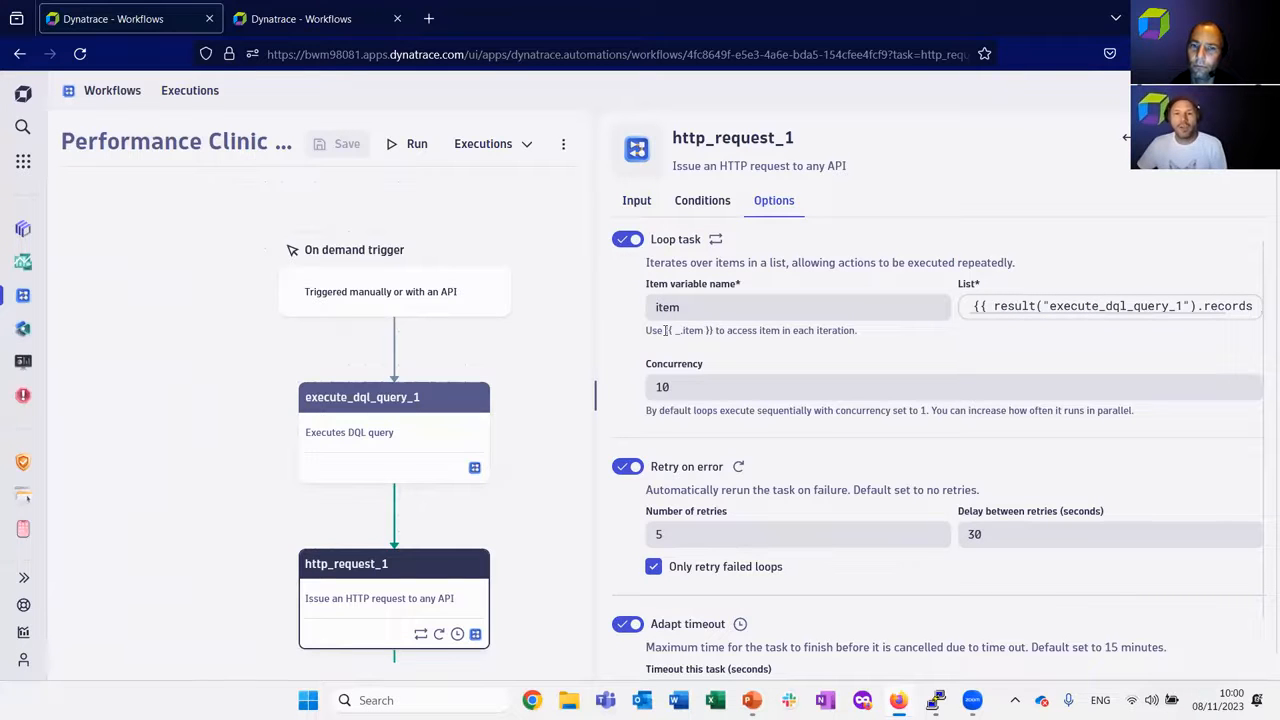
left_click_drag(666, 330, 713, 331)
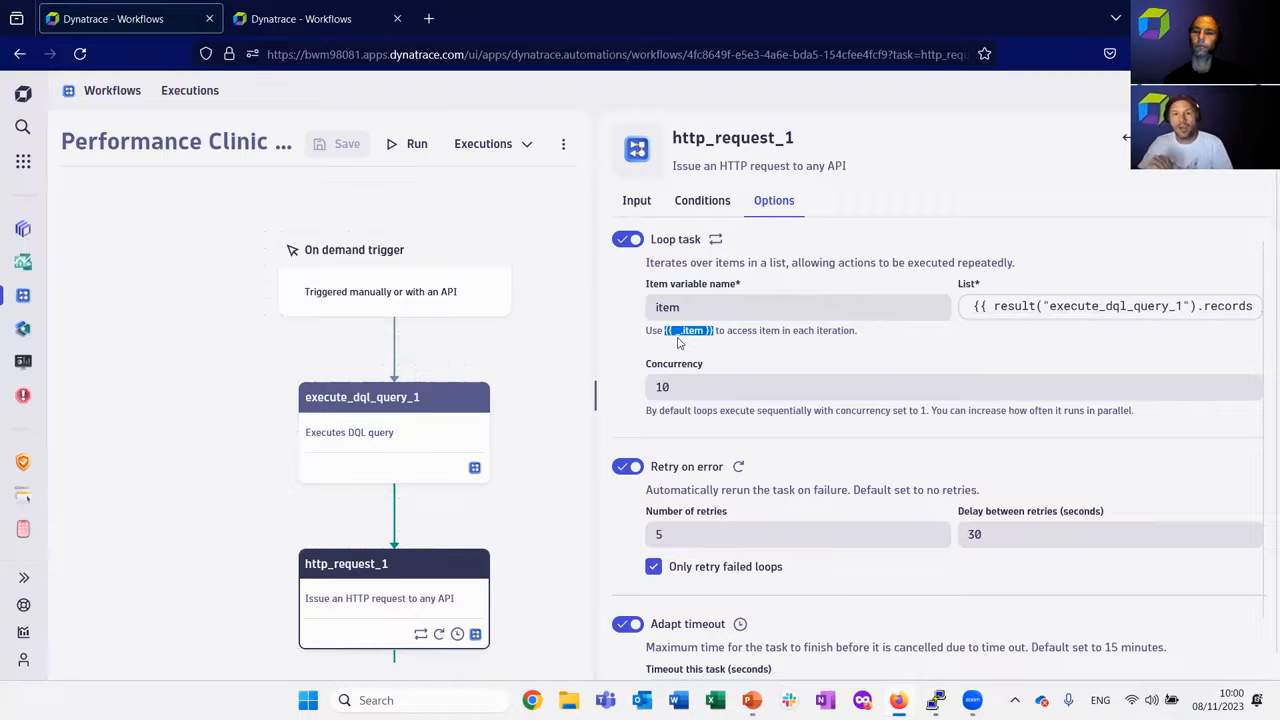
double_click(668, 307)
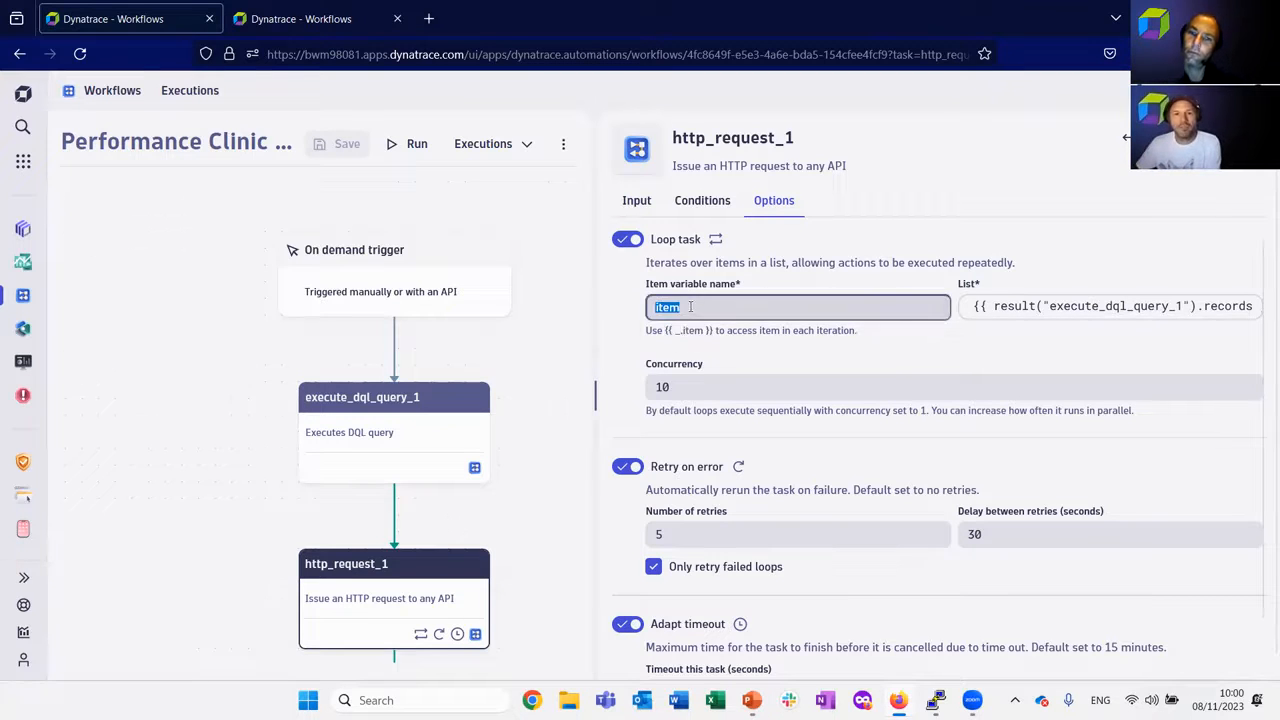
left_click(637, 202)
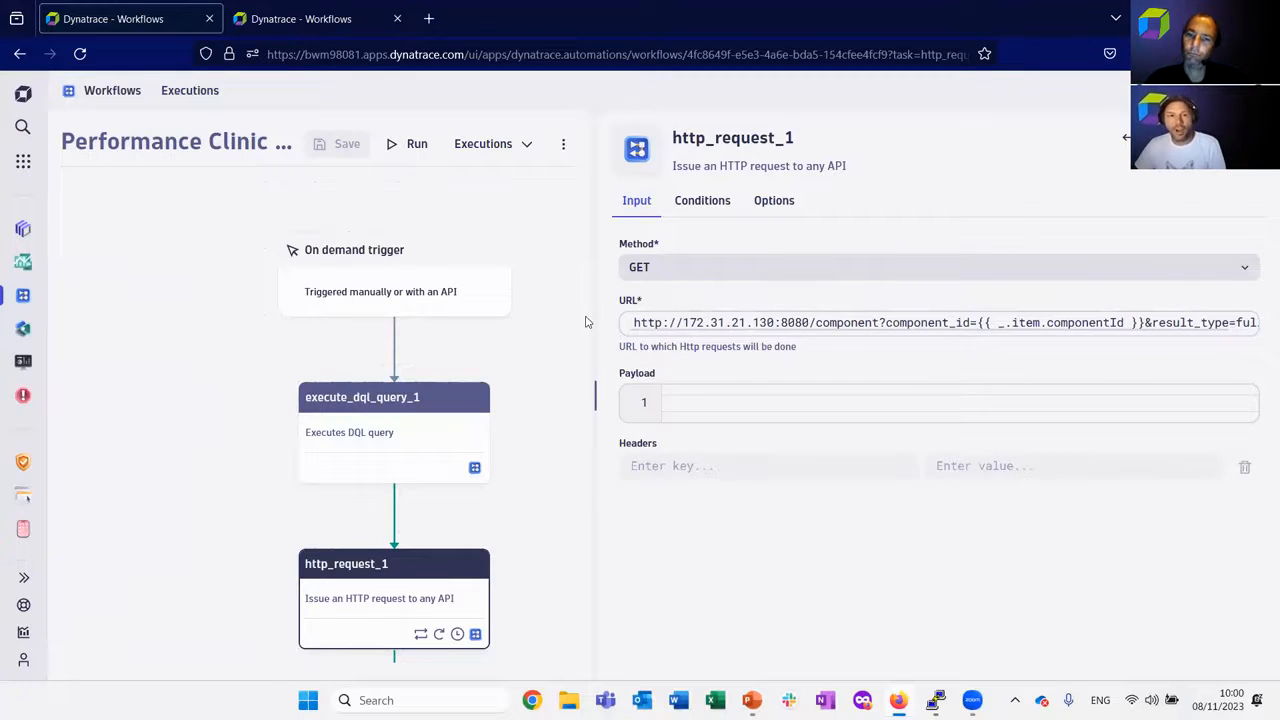
Open the most recent successful execution of the workflow and display the http_request_1 result in a widened details area.
left_click_drag(530, 436, 517, 321)
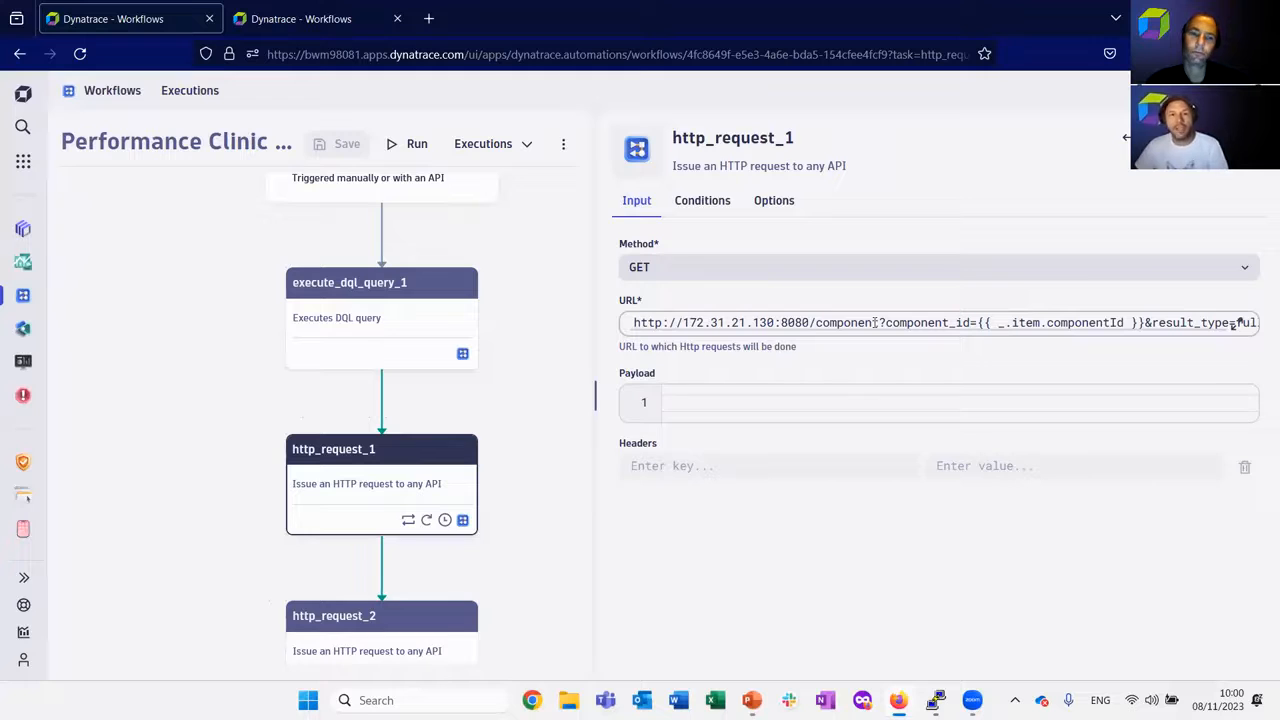
left_click(528, 148)
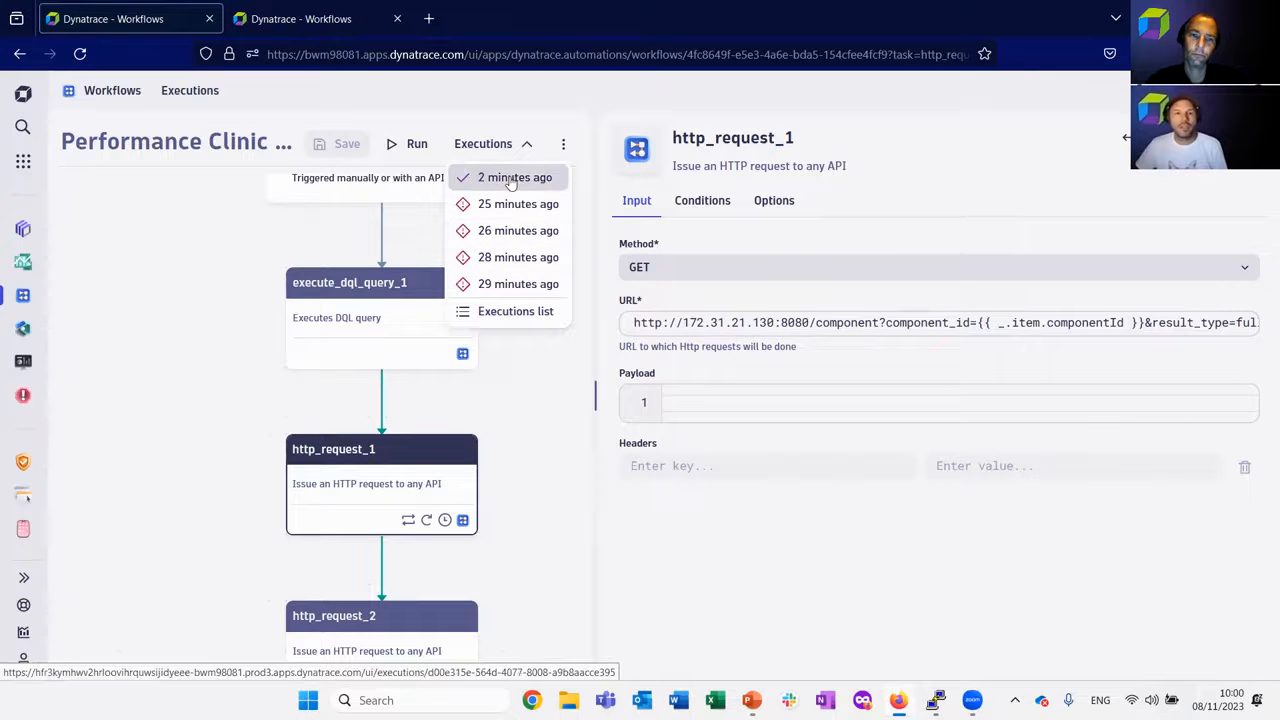
left_click(512, 178)
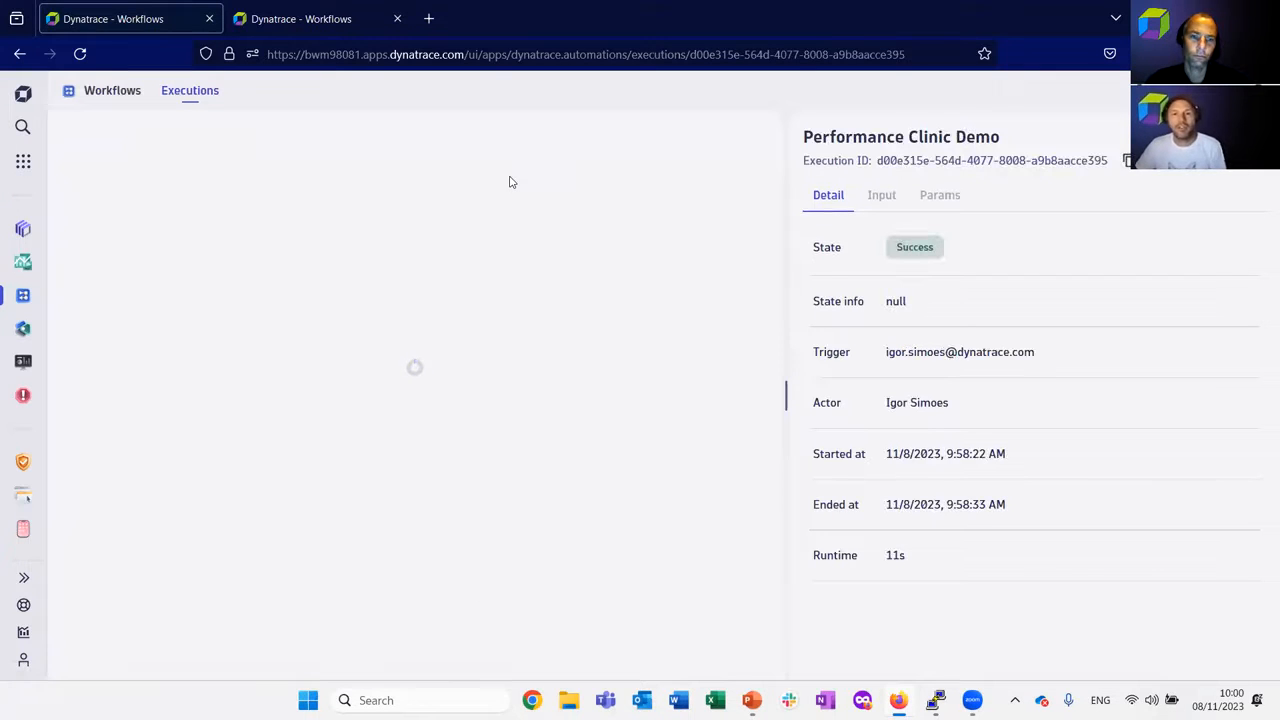
scroll(572, 283, "down", 3)
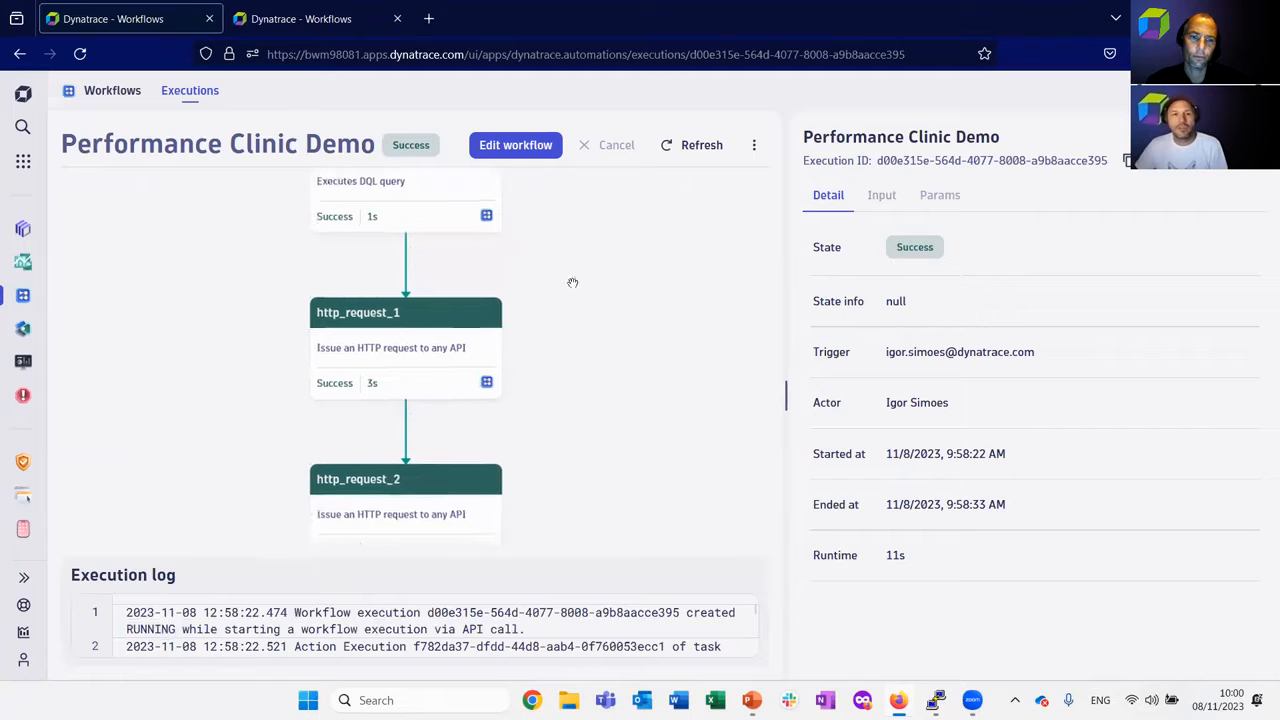
left_click(398, 349)
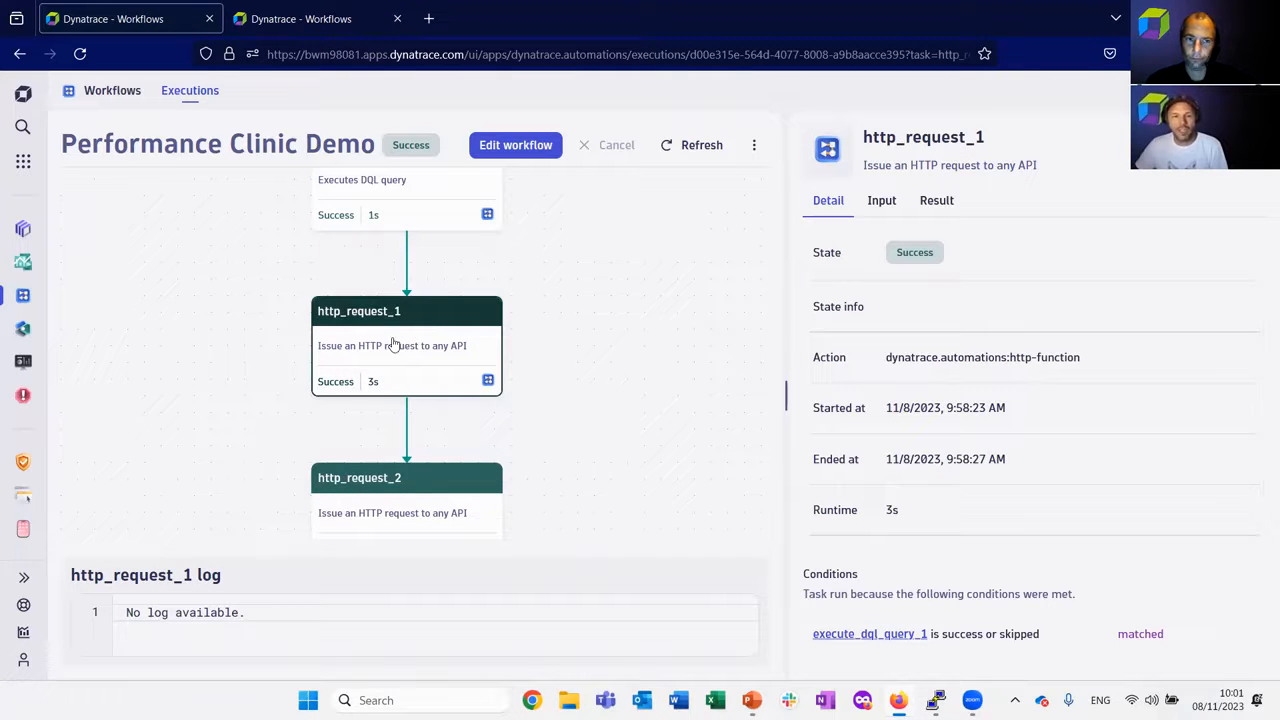
left_click(937, 200)
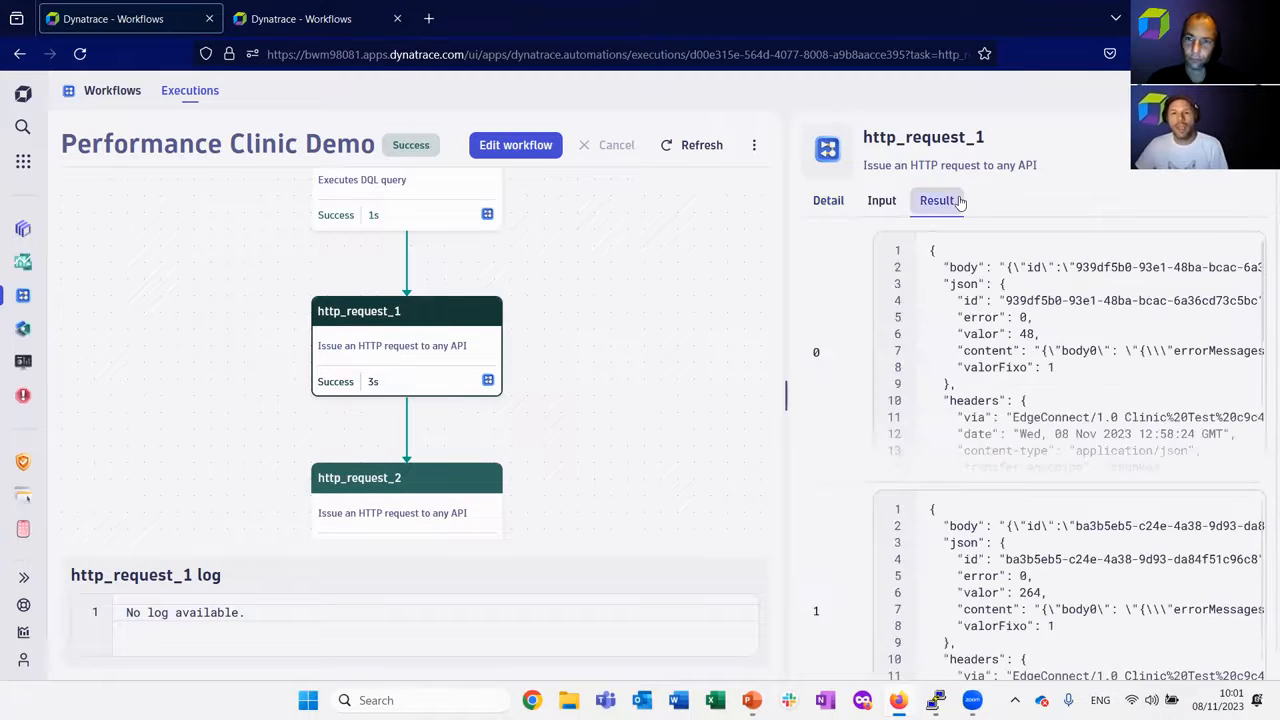
left_click_drag(786, 390, 494, 382)
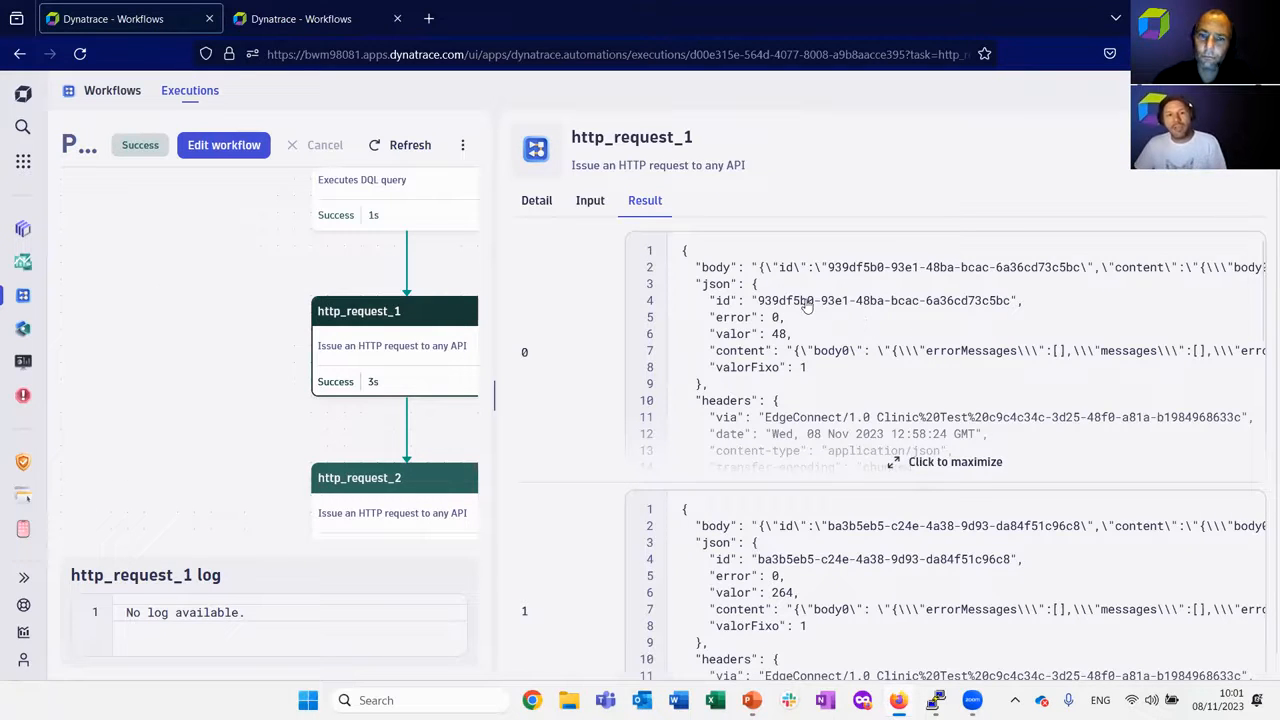
Open http_request_2 in the workflow editor and highlight the item variable name and {{ _.result_http_1 }} hint in its loop options.
left_click(420, 490)
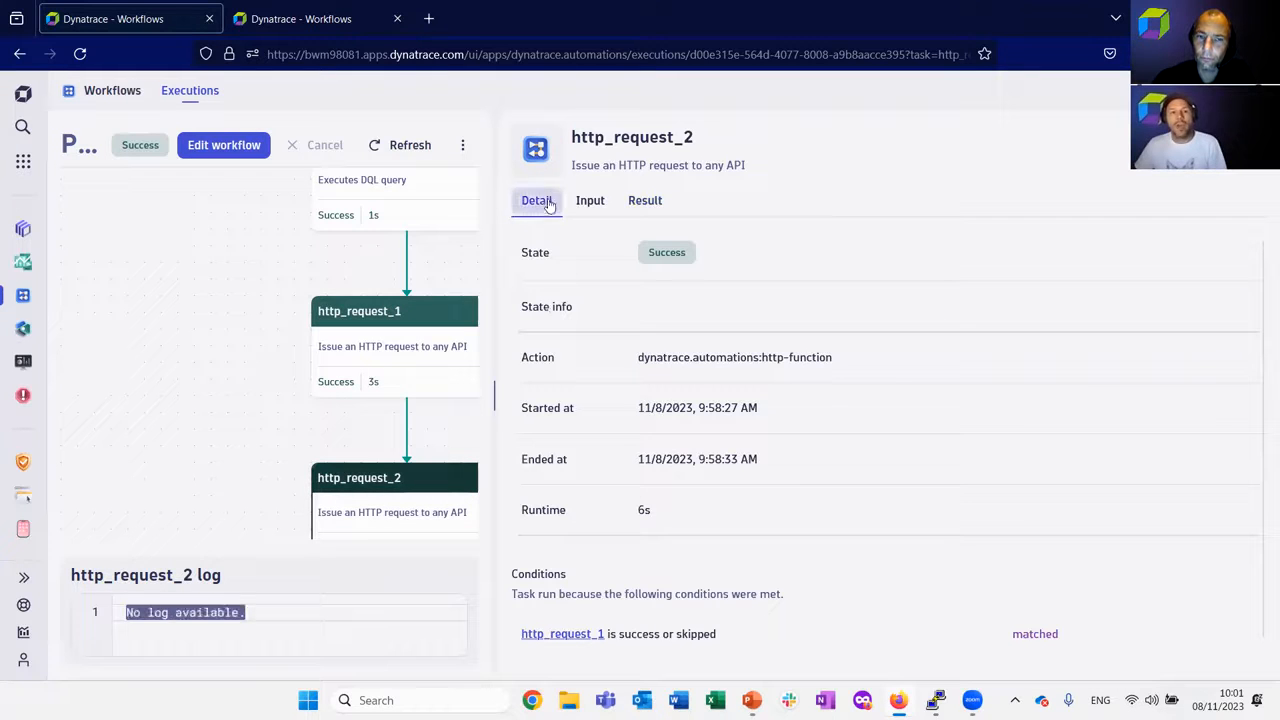
left_click(218, 146)
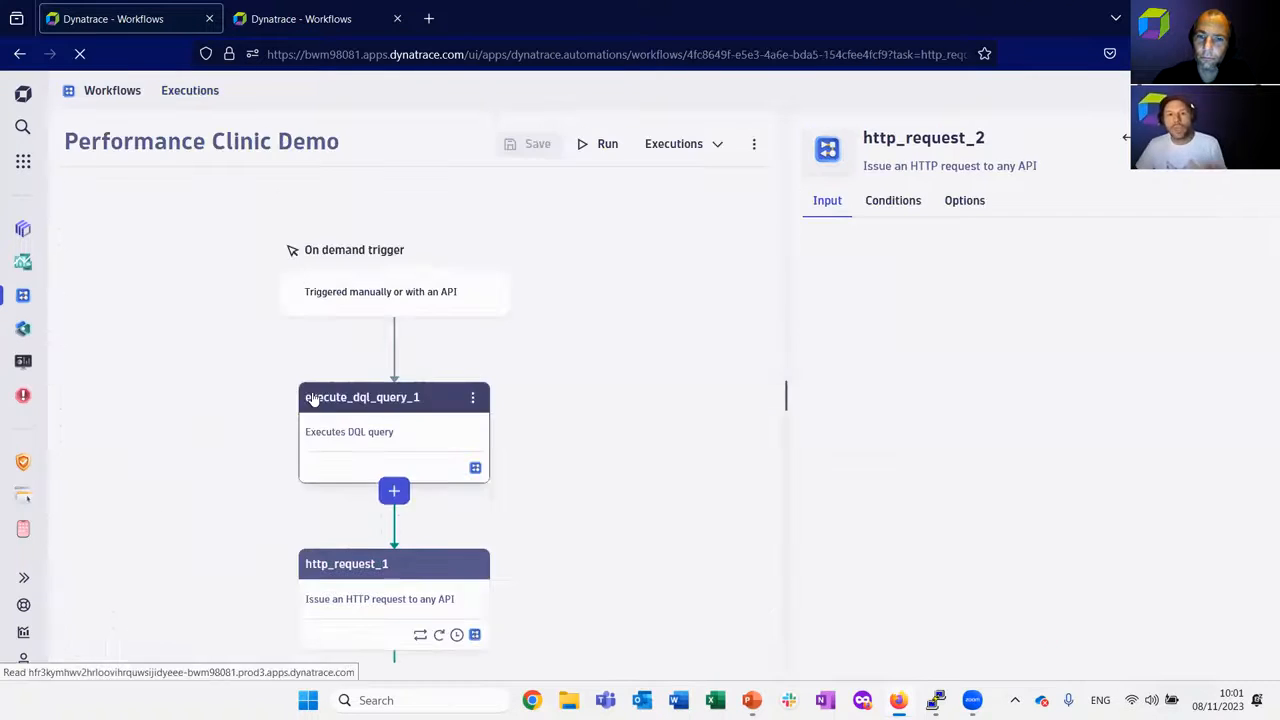
left_click(953, 218)
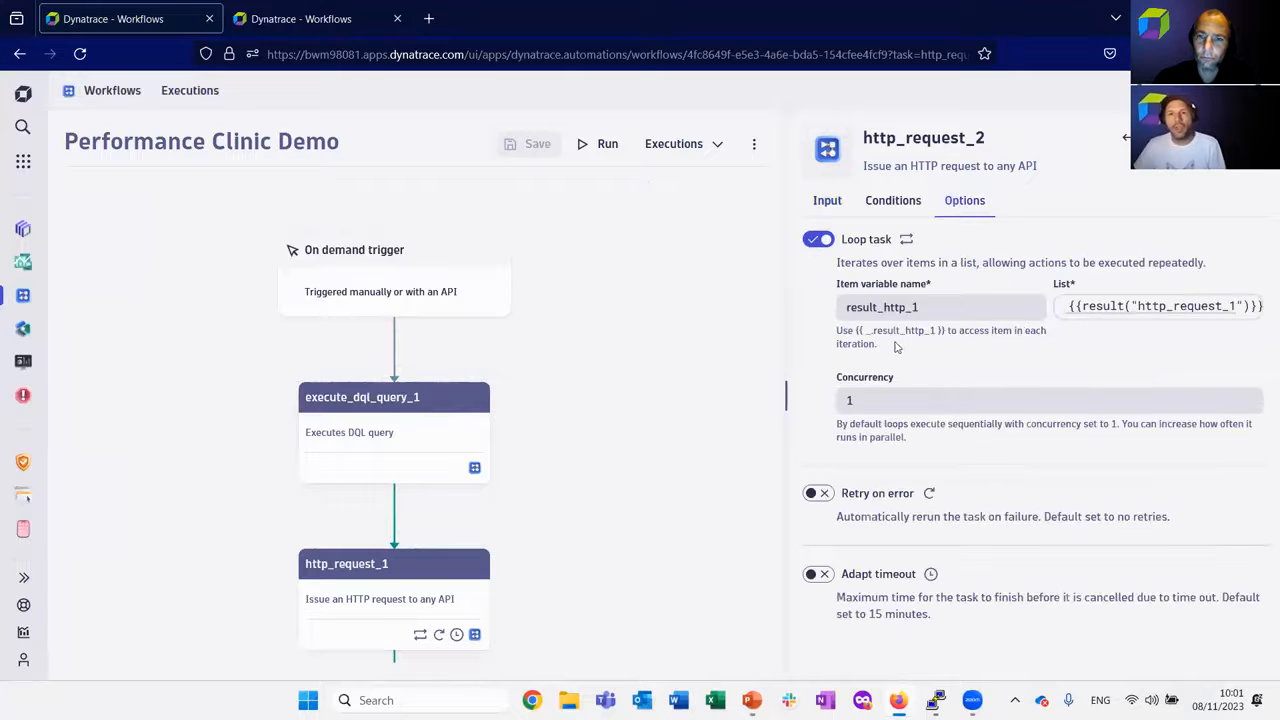
left_click_drag(948, 307, 801, 308)
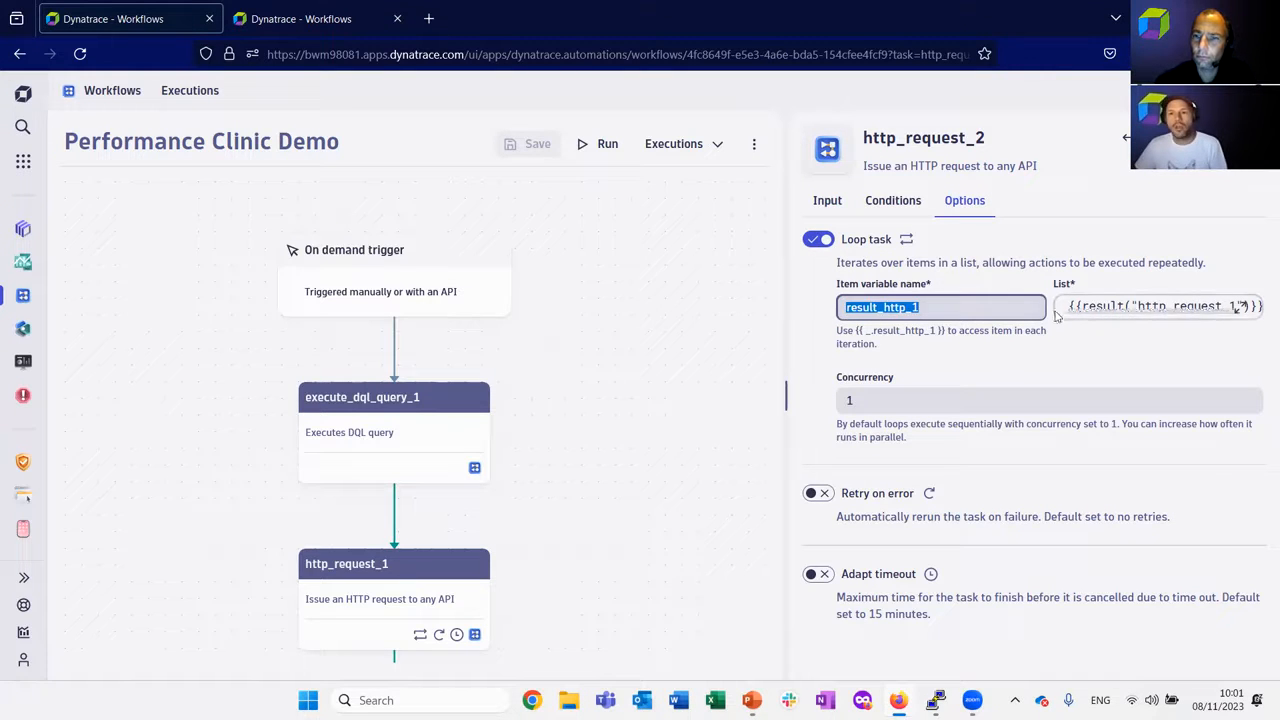
left_click(1168, 312)
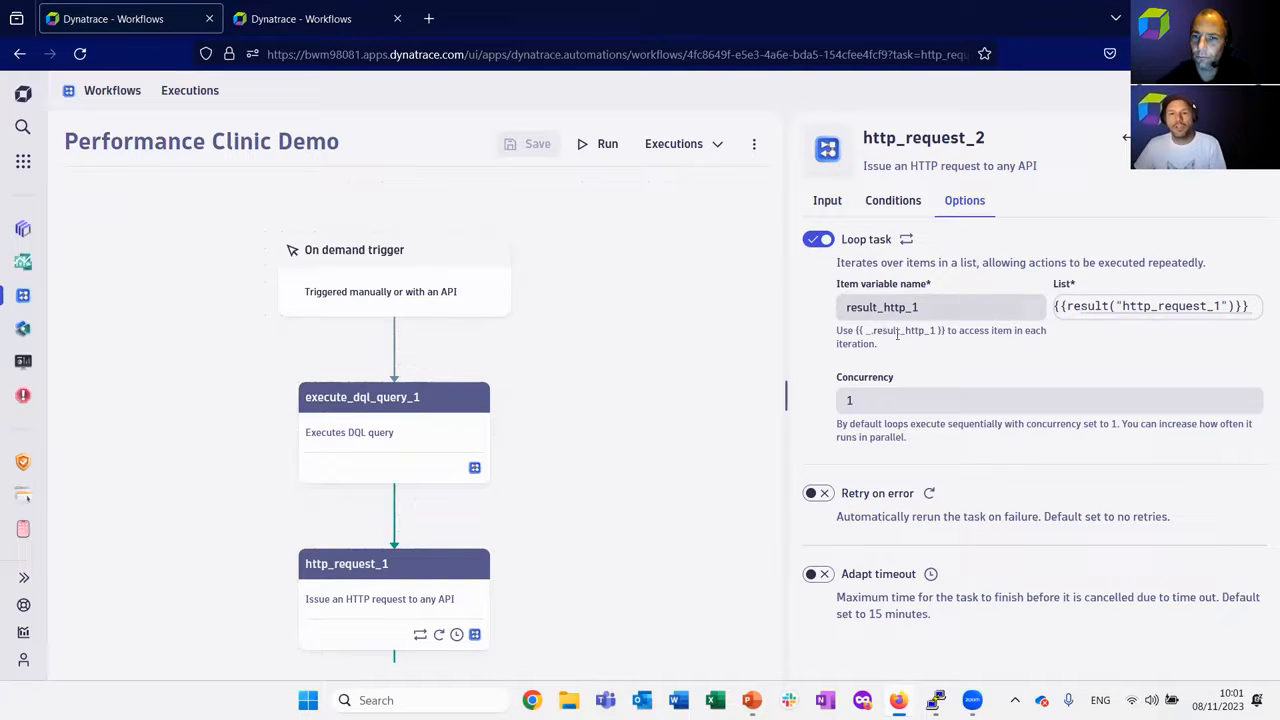
left_click_drag(855, 330, 946, 331)
Set the loop concurrency of http_request_2 to 10.
left_click_drag(898, 397, 826, 399)
type("10")
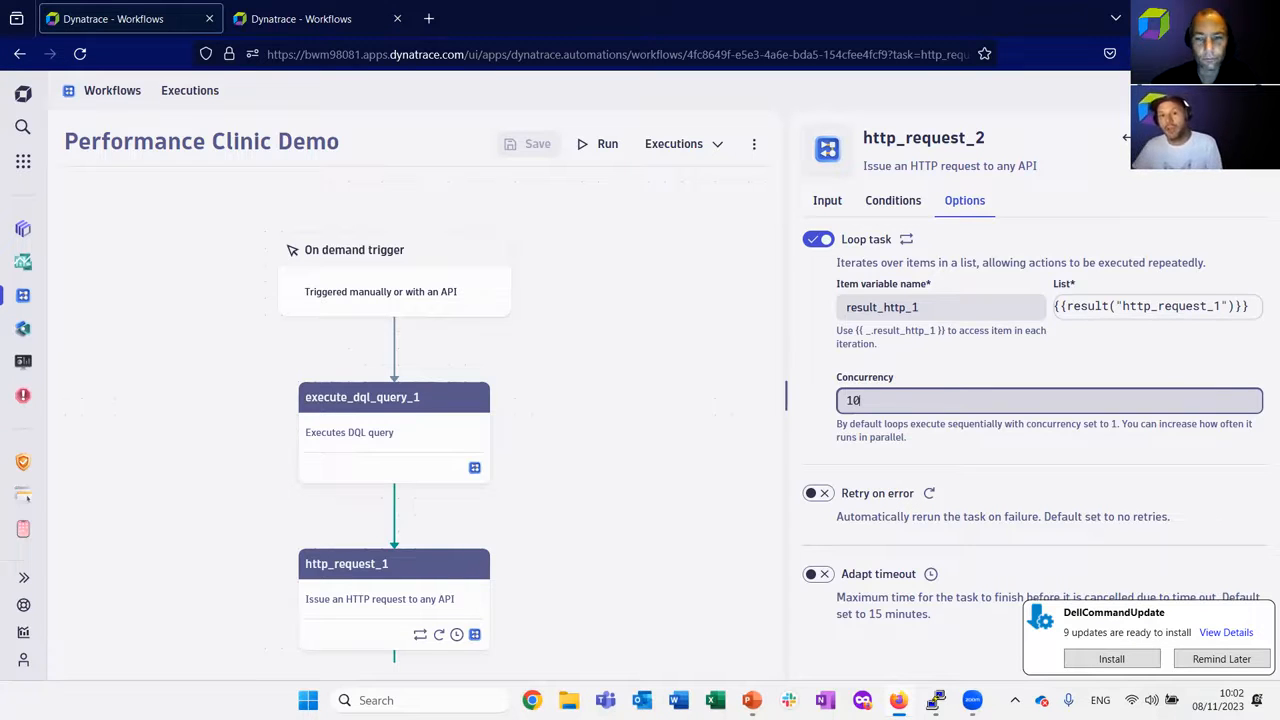
Return to the http_request_2 input, and open the workflow's most recent successful execution without saving the changes.
left_click_drag(892, 402, 800, 394)
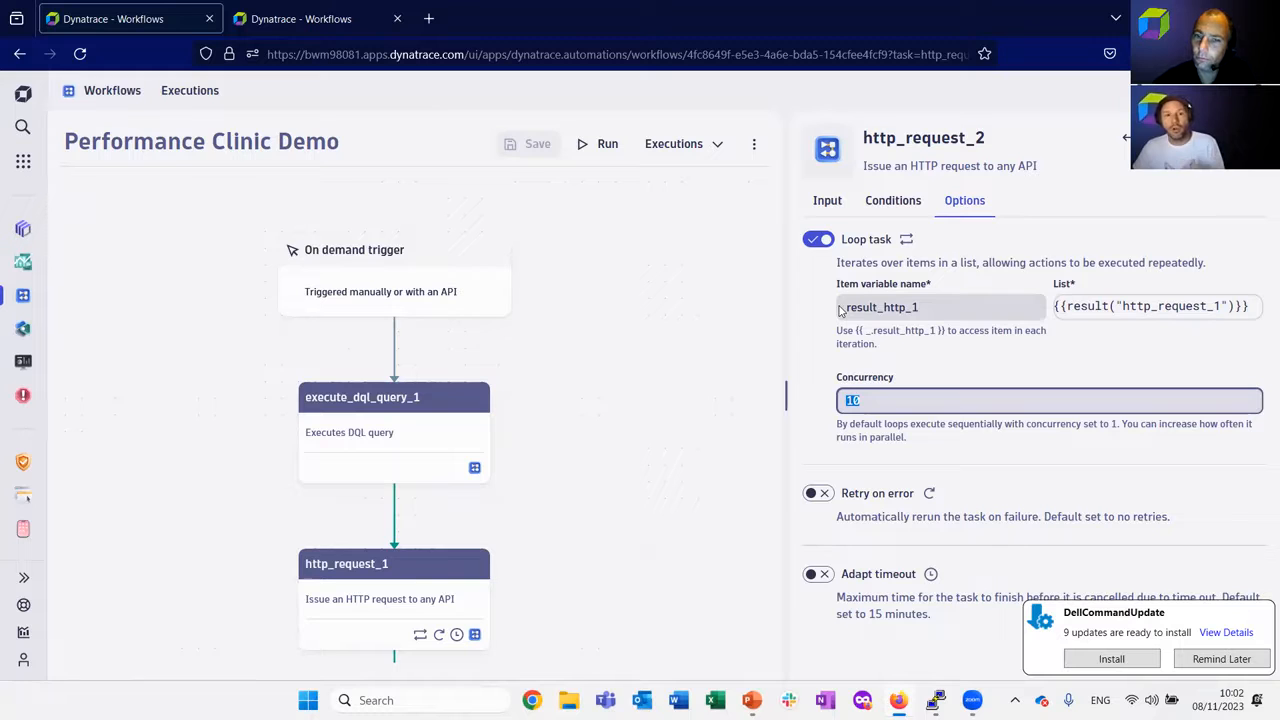
left_click(833, 210)
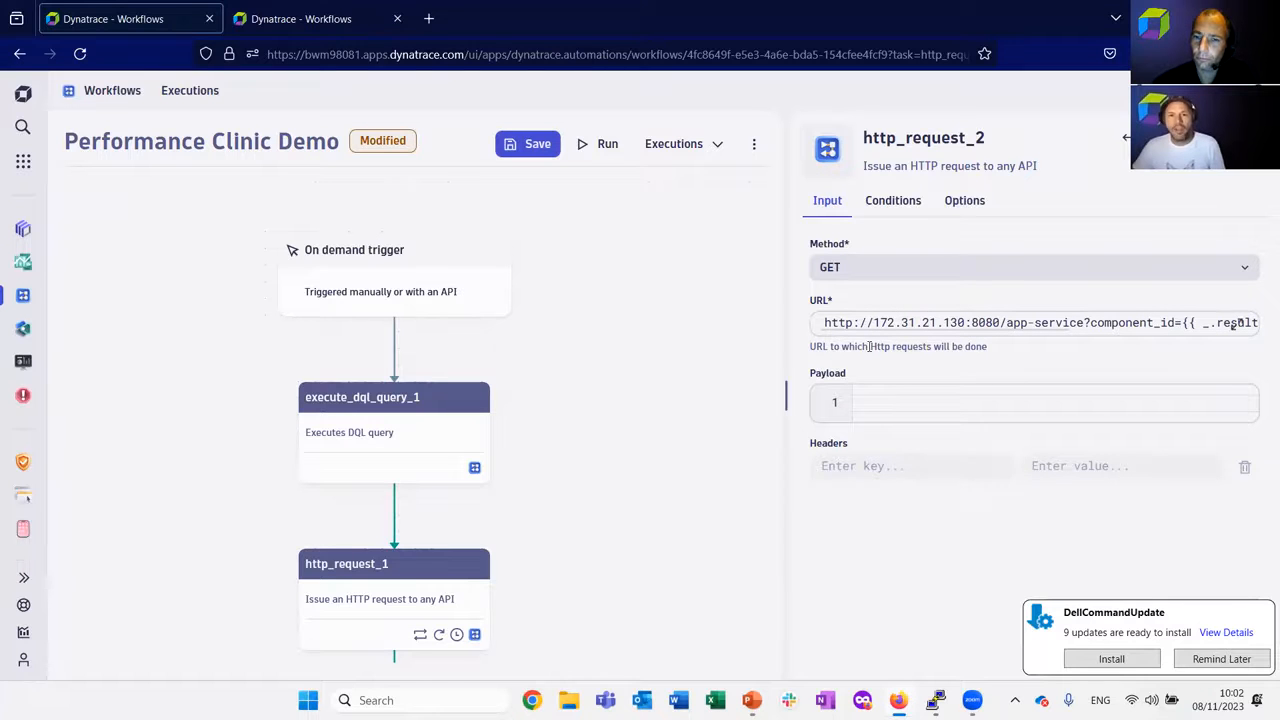
left_click(675, 144)
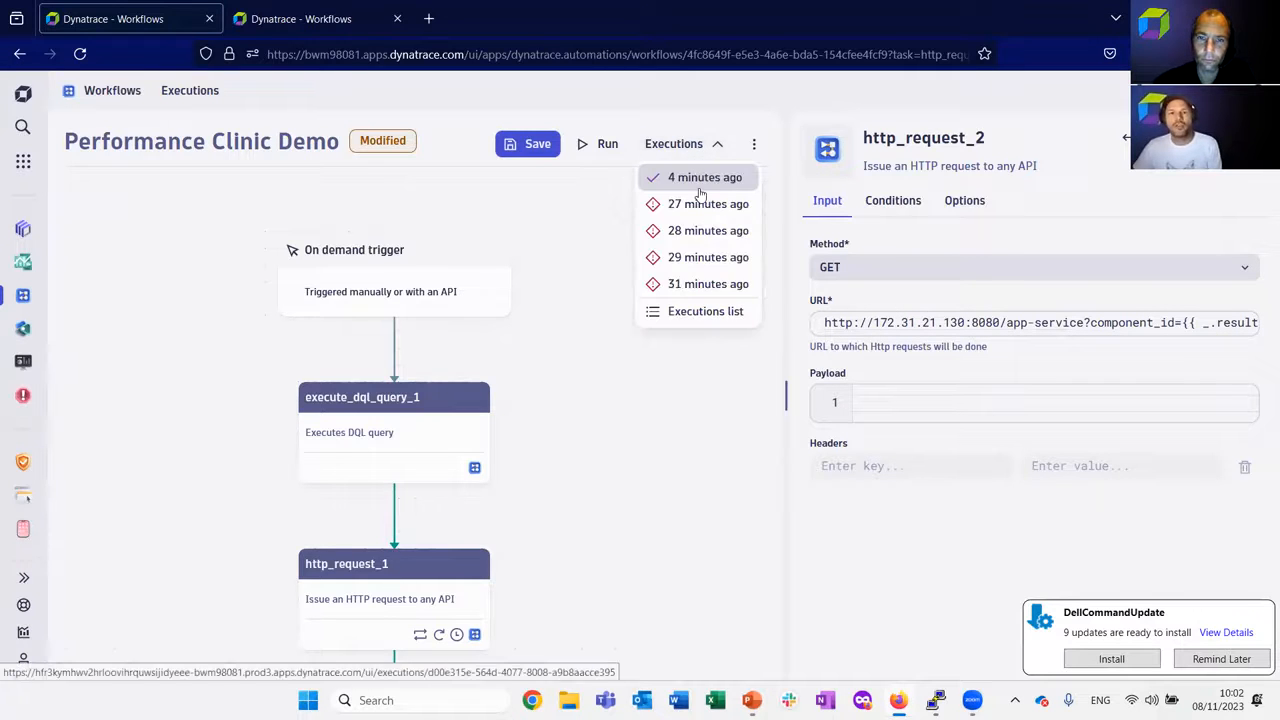
left_click(703, 180)
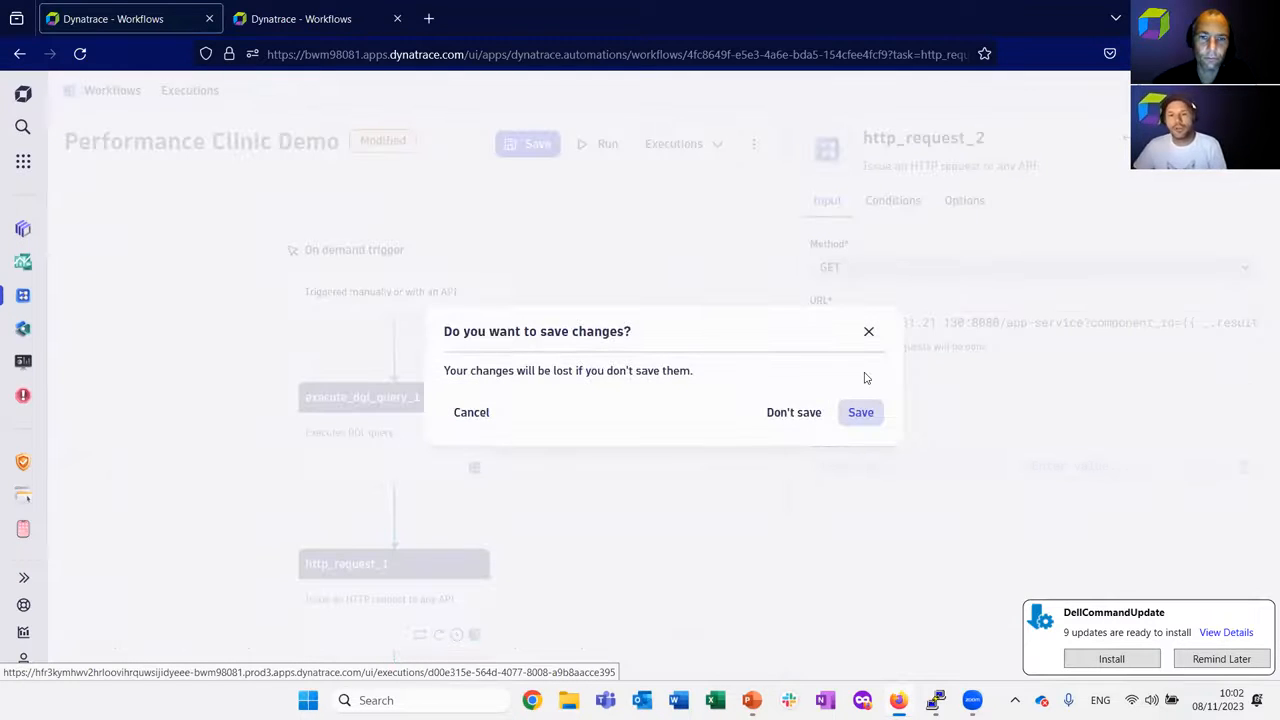
left_click(801, 413)
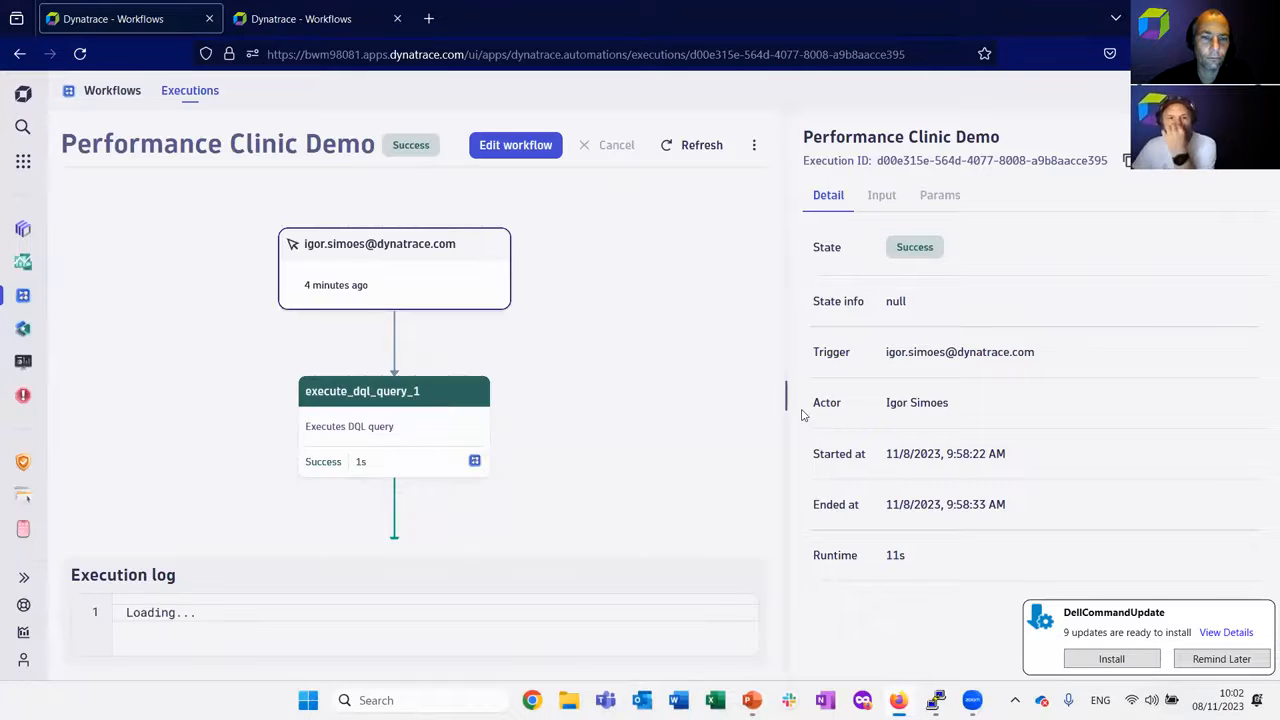
Display the http_request_2 result of this execution in a widened details area and examine its looped entries.
scroll(614, 407, "down", 3)
scroll(520, 408, "down", 2)
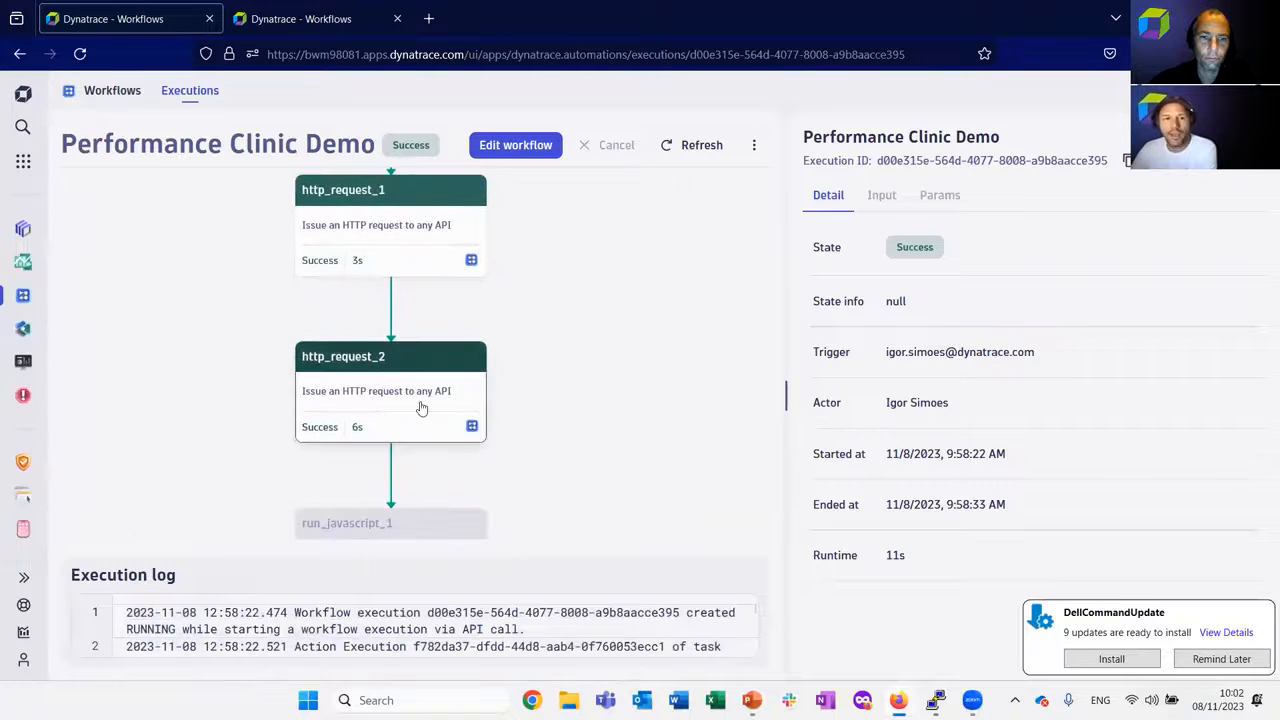
left_click(394, 397)
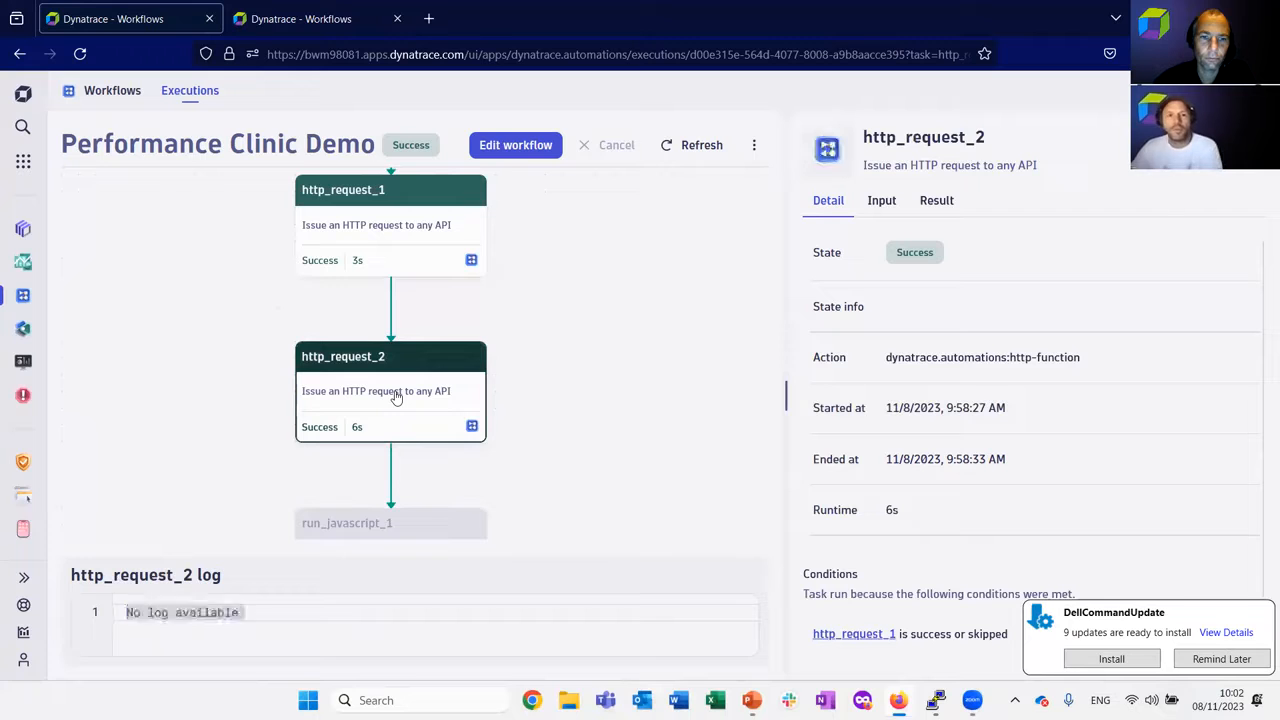
left_click(936, 204)
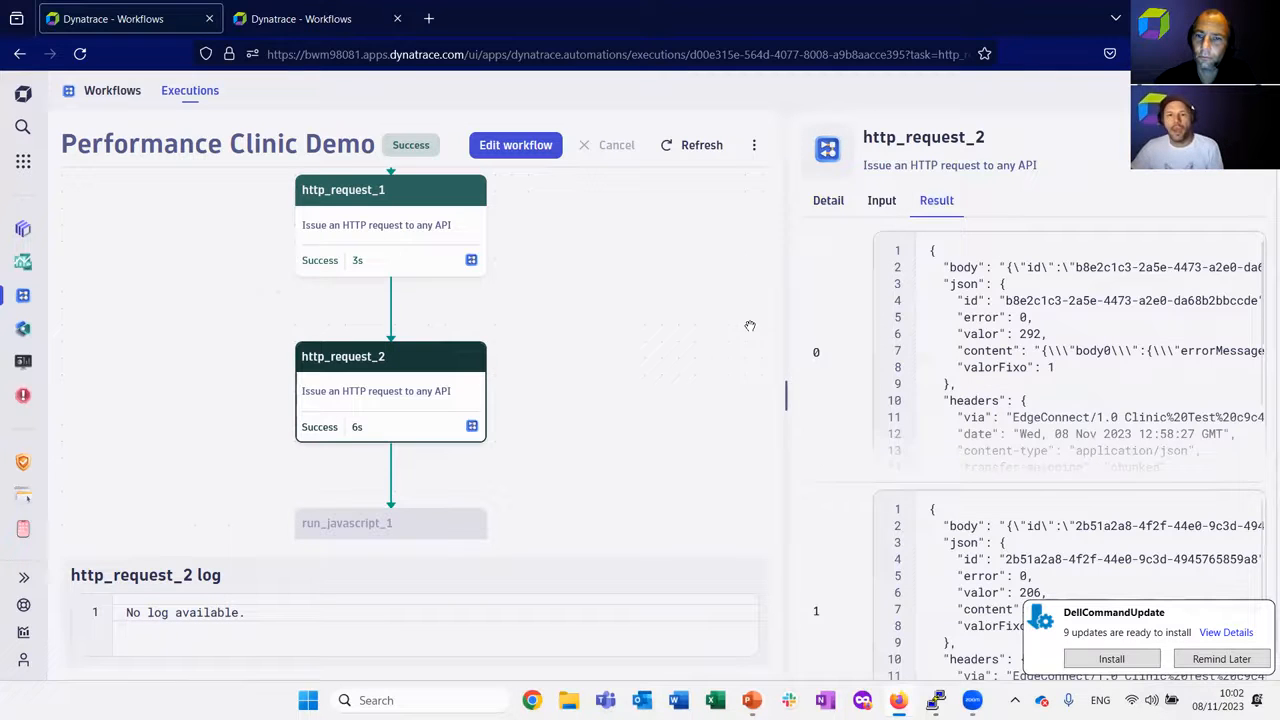
left_click_drag(785, 395, 565, 404)
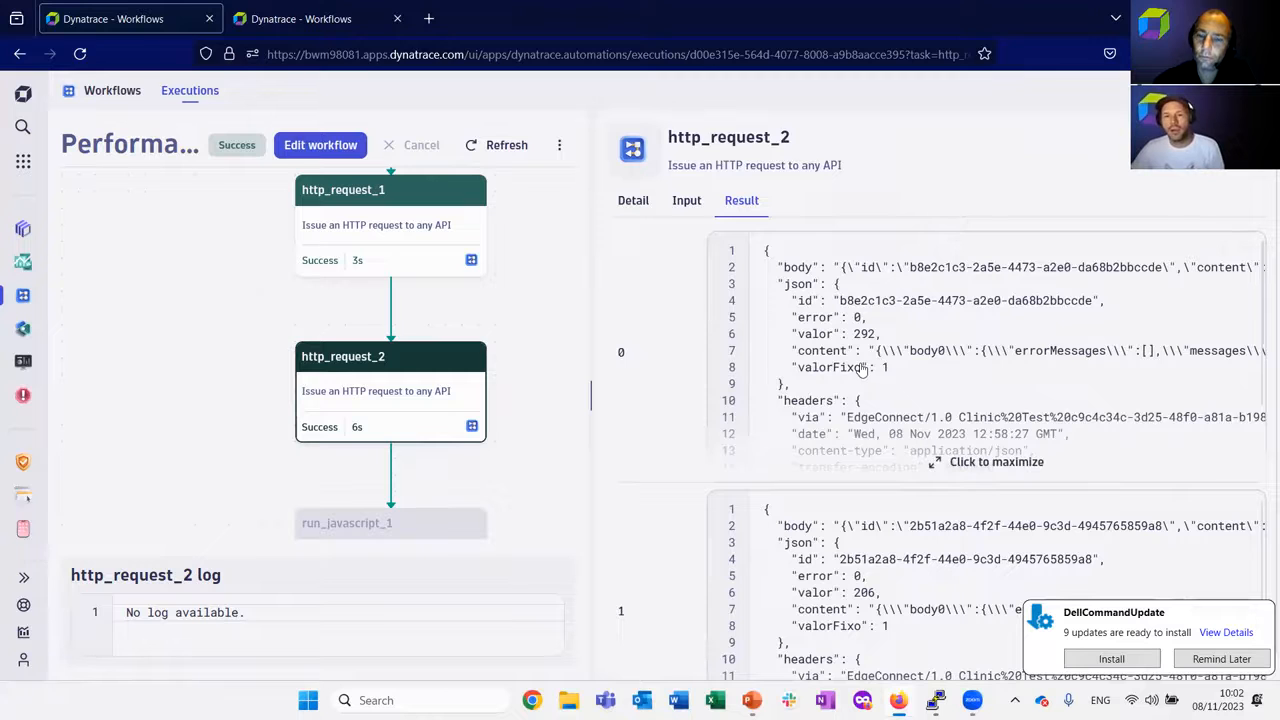
scroll(838, 335, "down", 12)
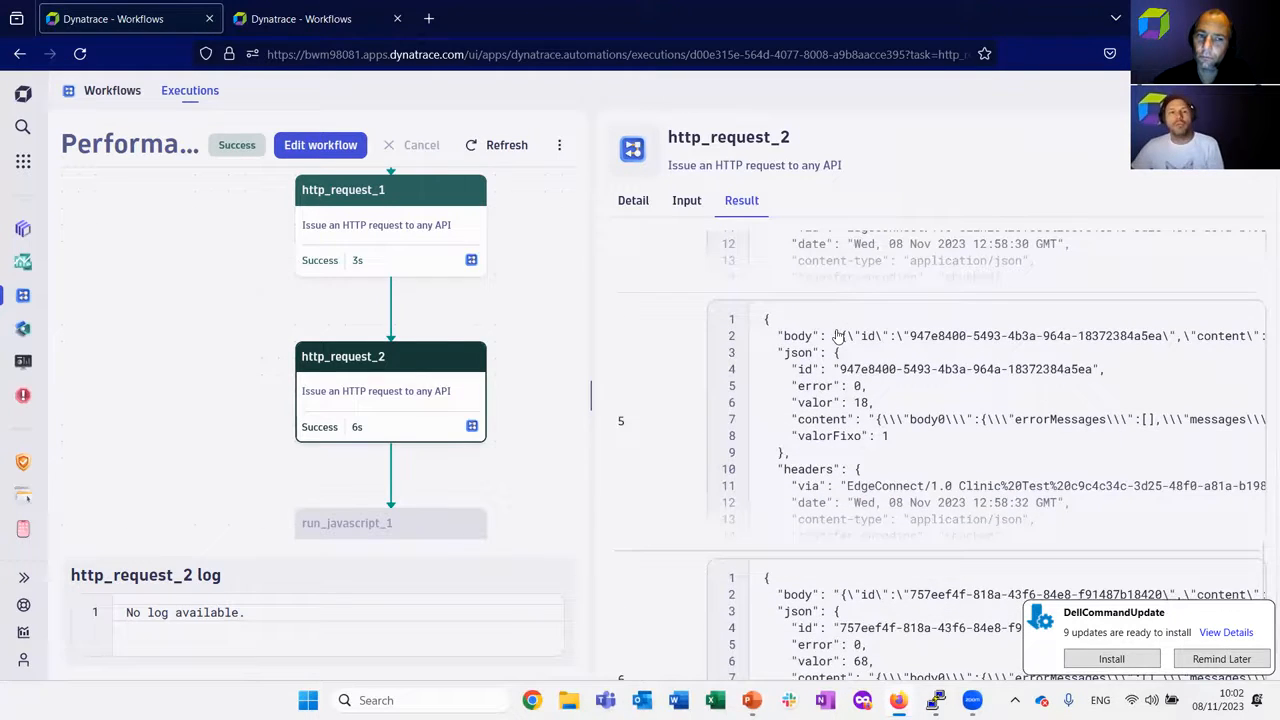
scroll(520, 460, "down", 3)
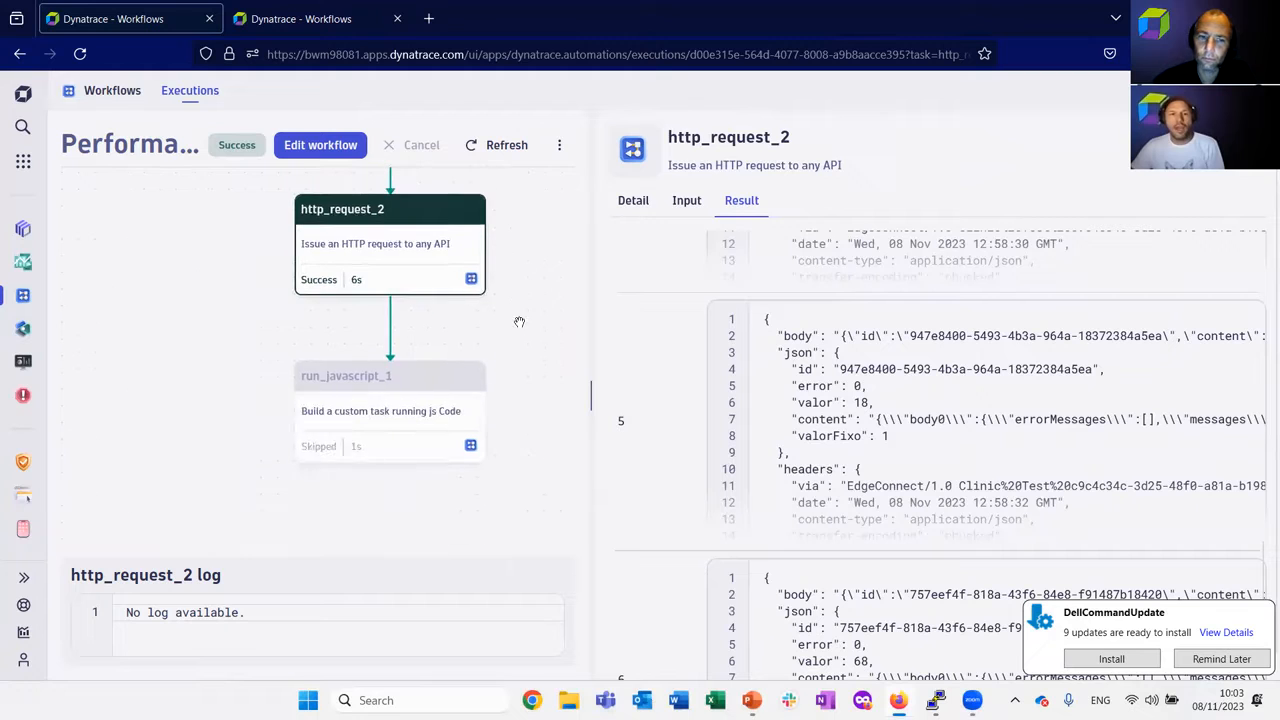
Inspect the skipped run_javascript_1 task in the execution and open it in the workflow editor.
left_click(402, 383)
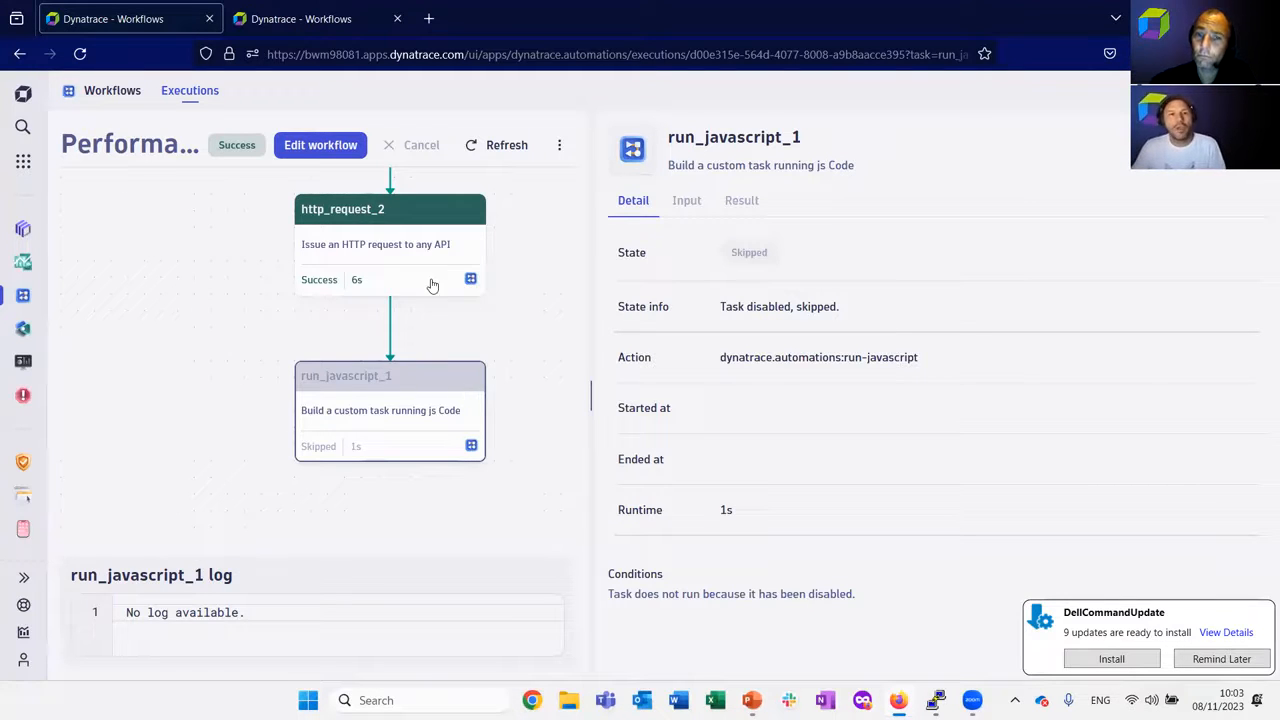
left_click(330, 148)
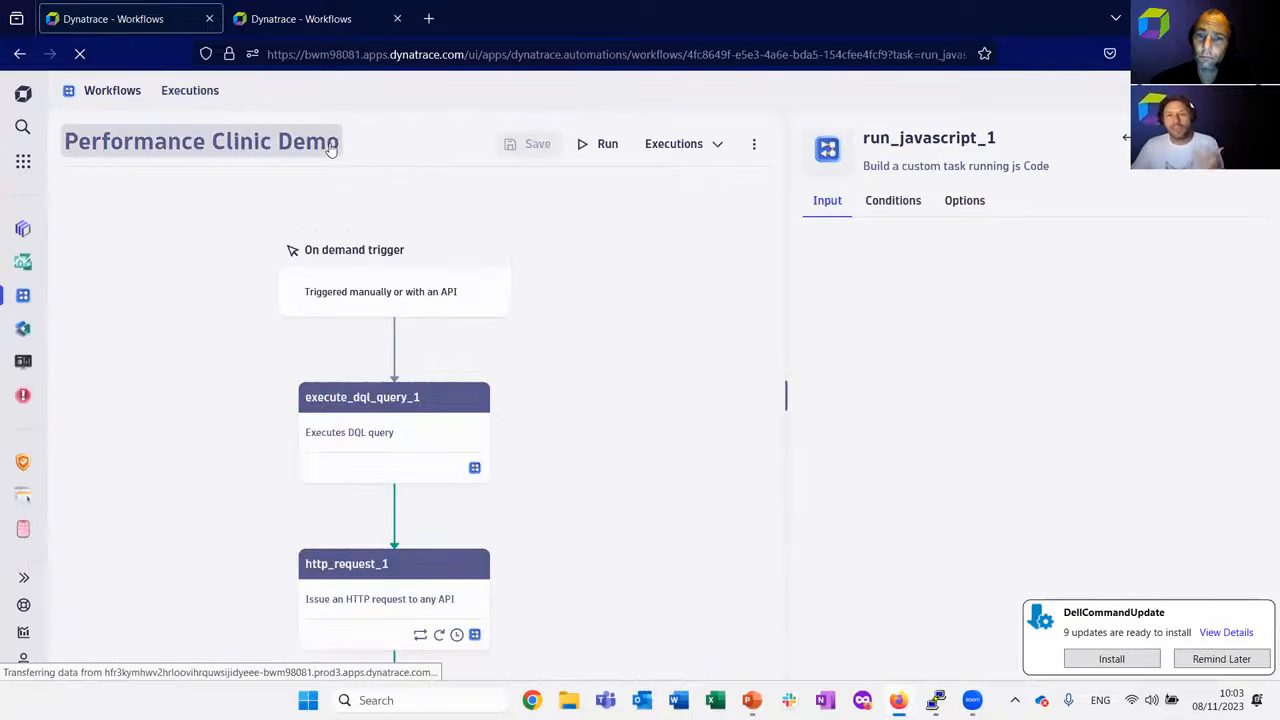
scroll(630, 467, "down", 5)
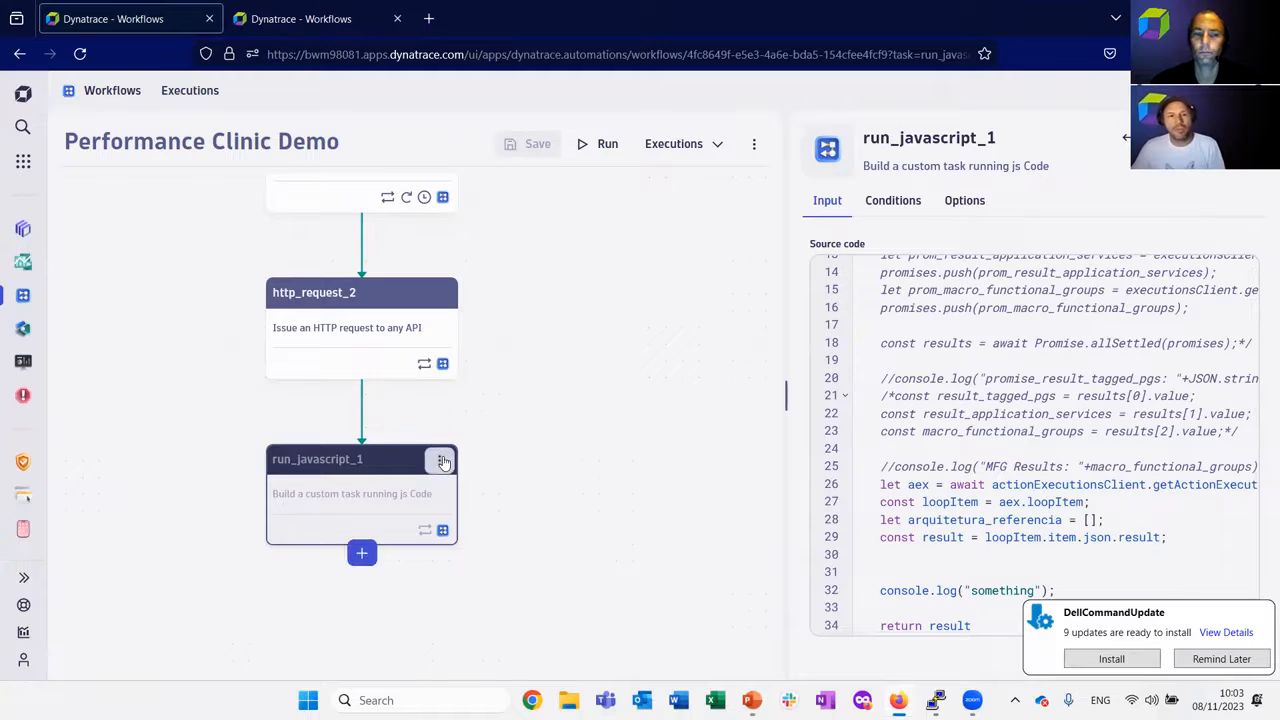
Enable the run_javascript_1 task and disable it again.
left_click(442, 460)
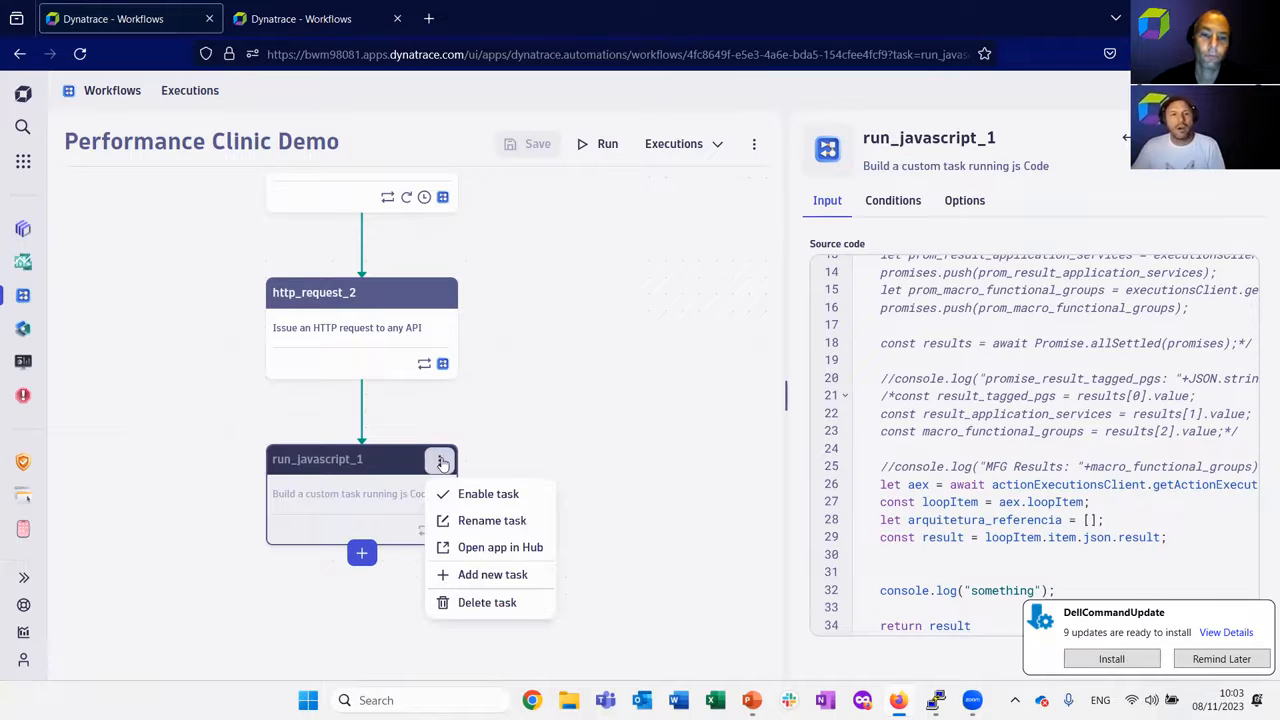
left_click(477, 494)
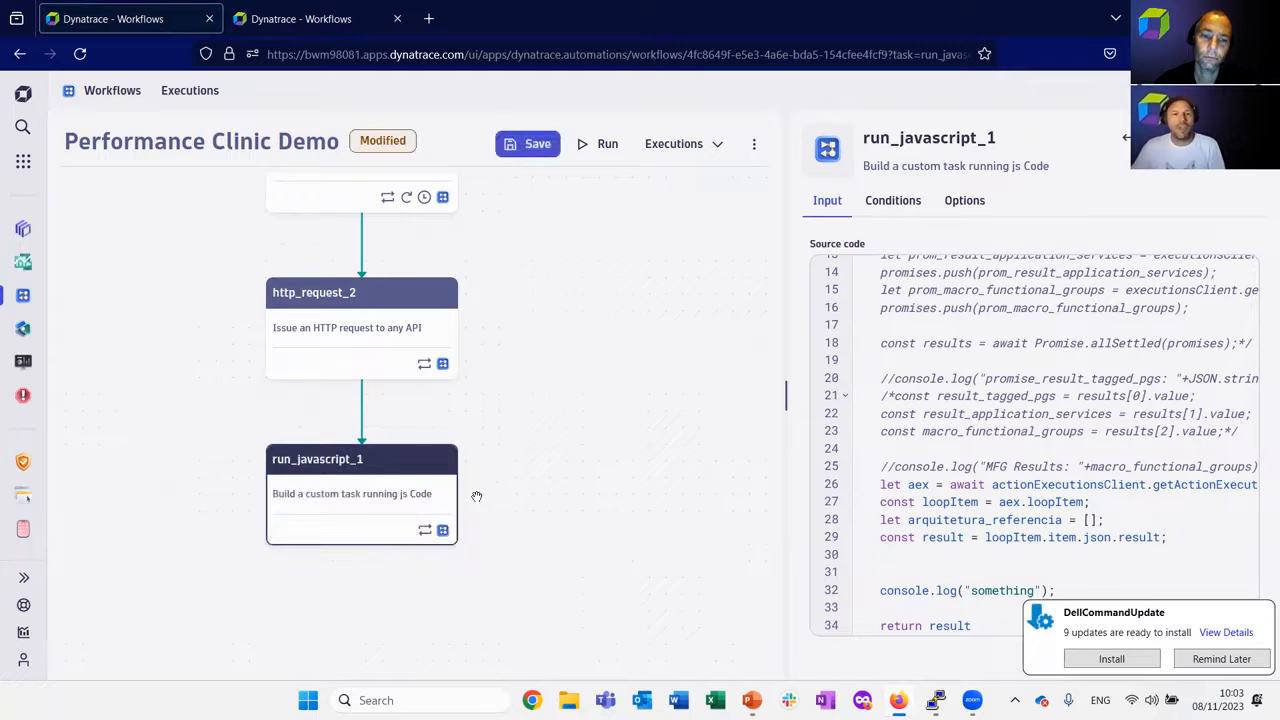
left_click(440, 463)
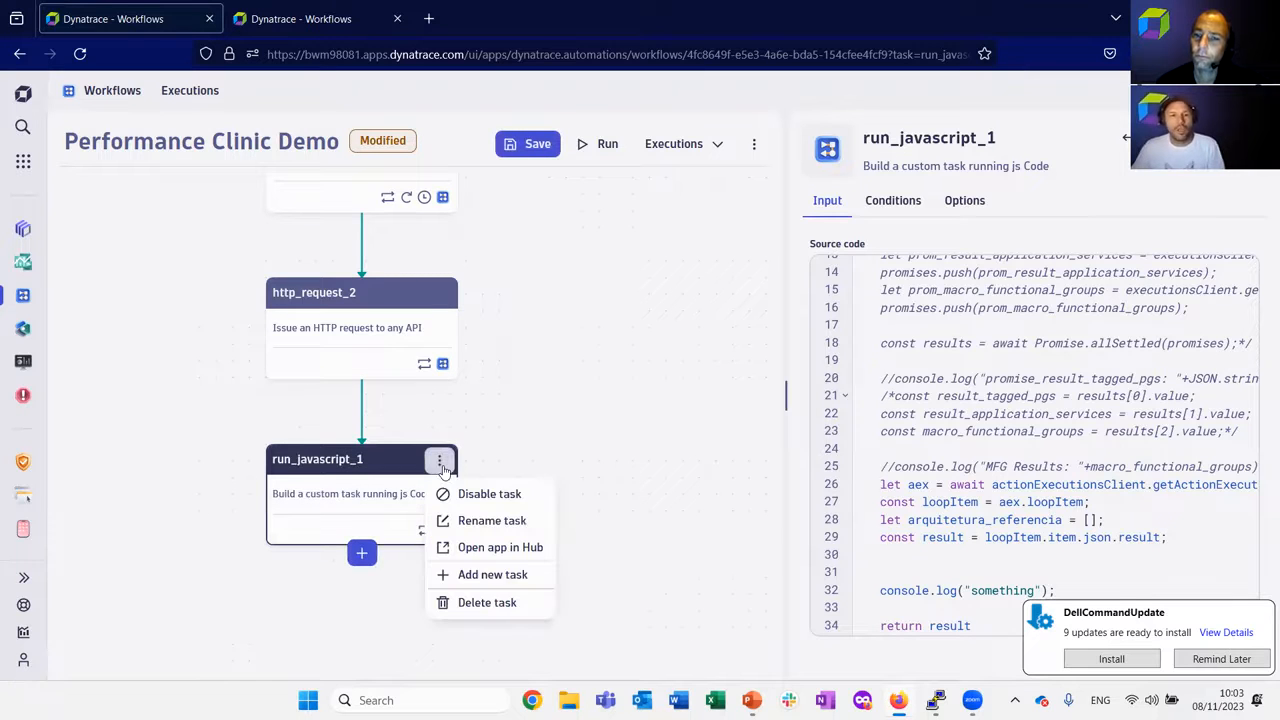
left_click(467, 492)
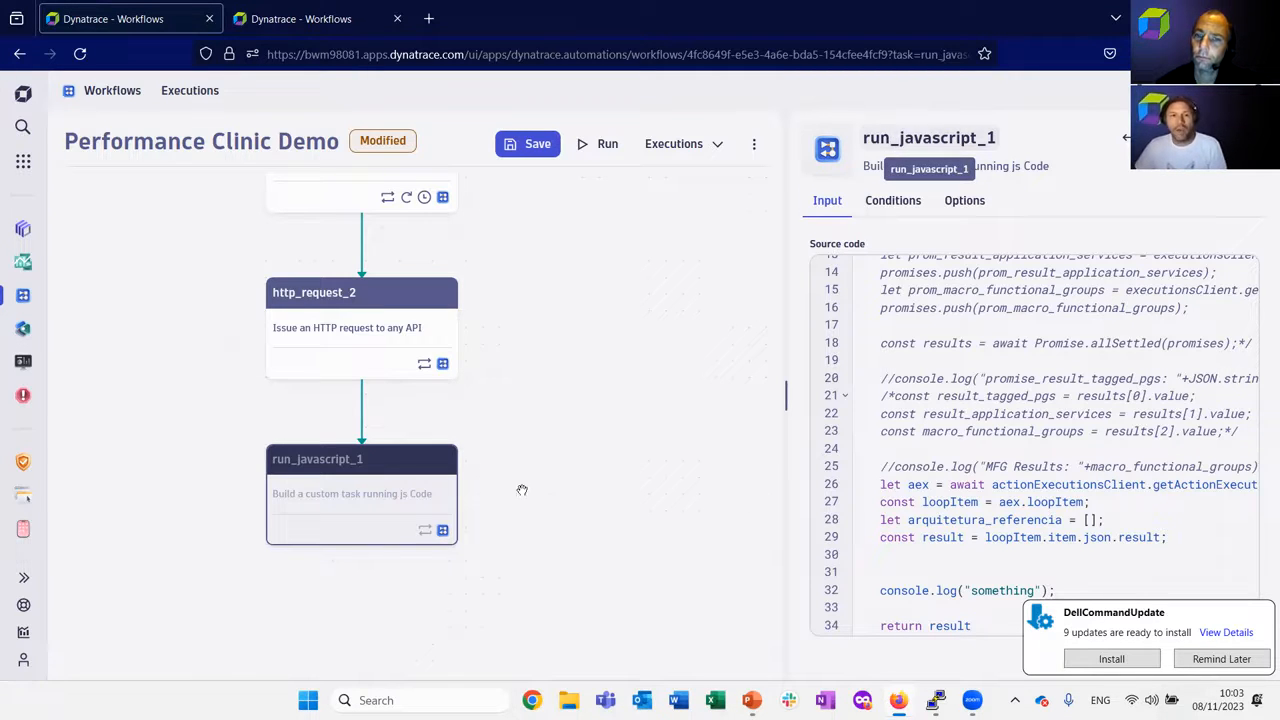
Rename the run_javascript_1 task as generate_custom_topology.
left_click(1095, 150)
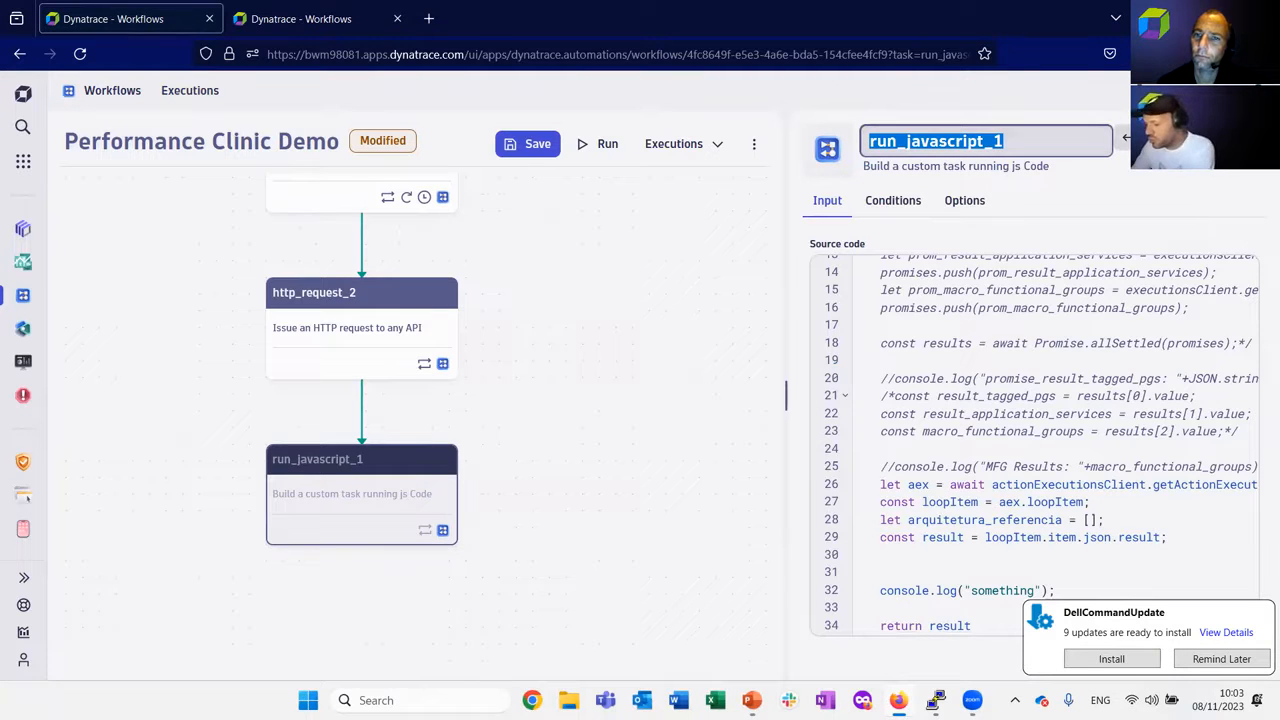
type("g")
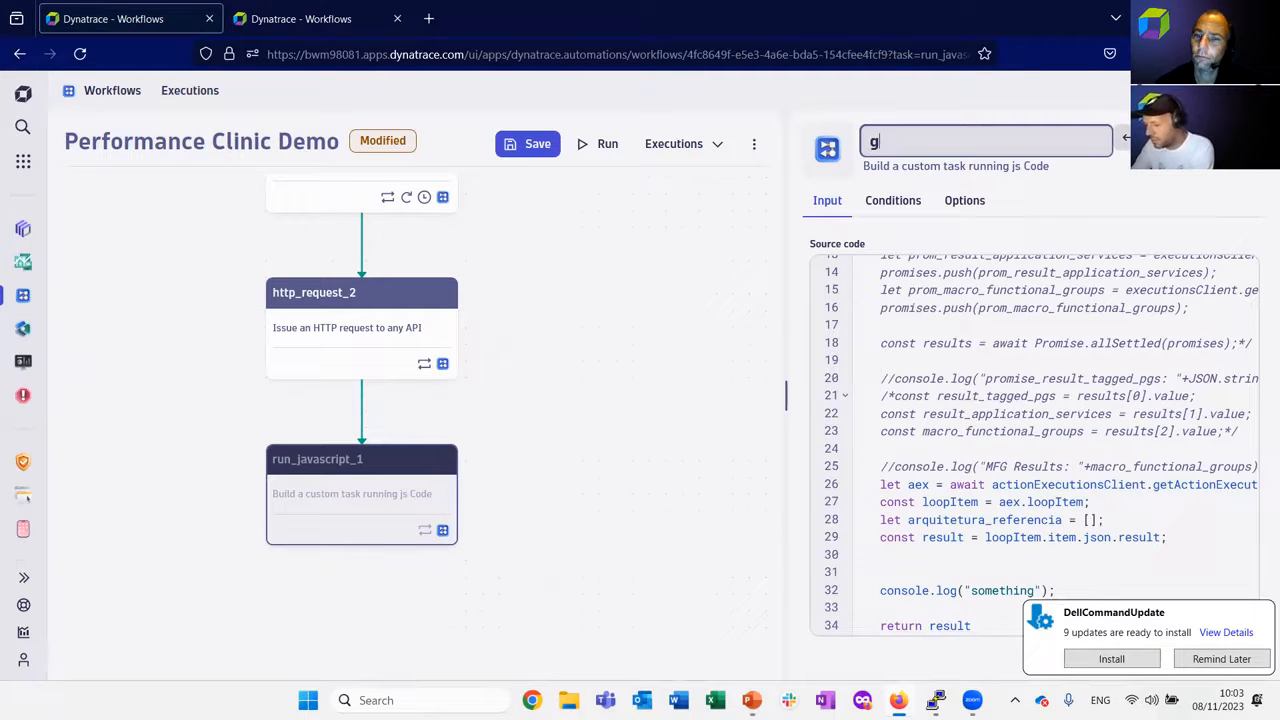
type("enerate_")
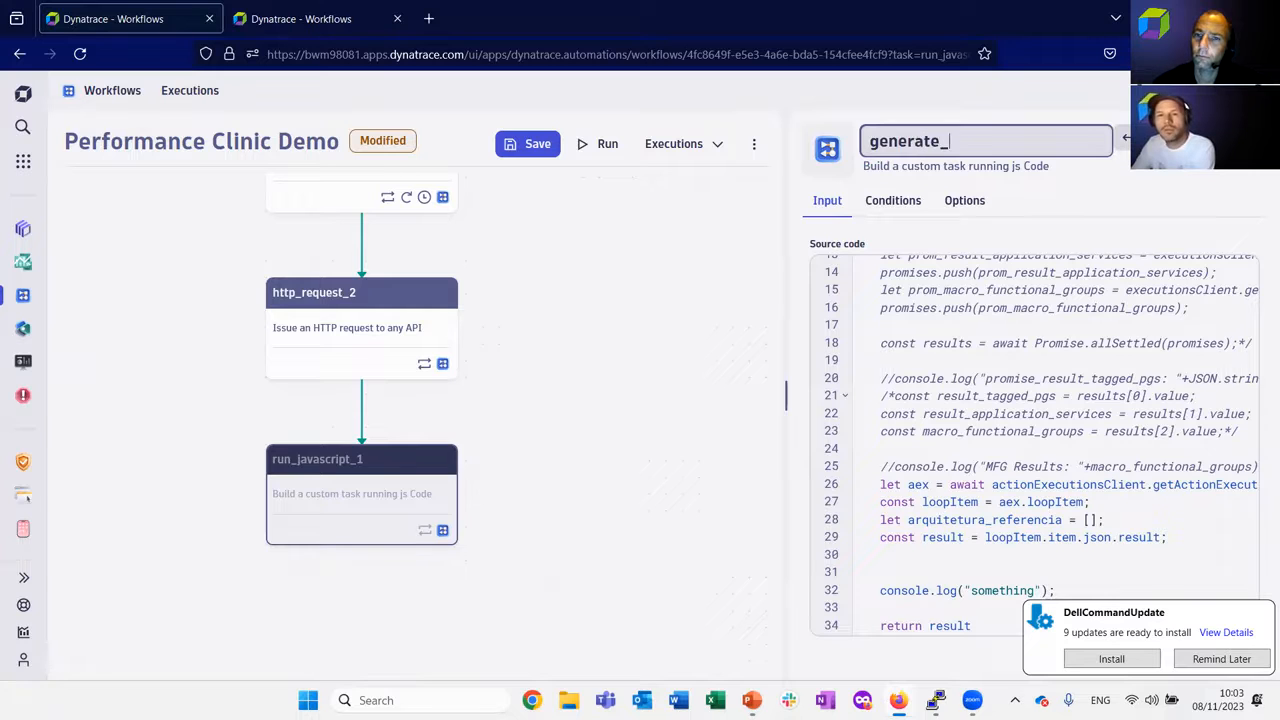
type("custom_topoloty")
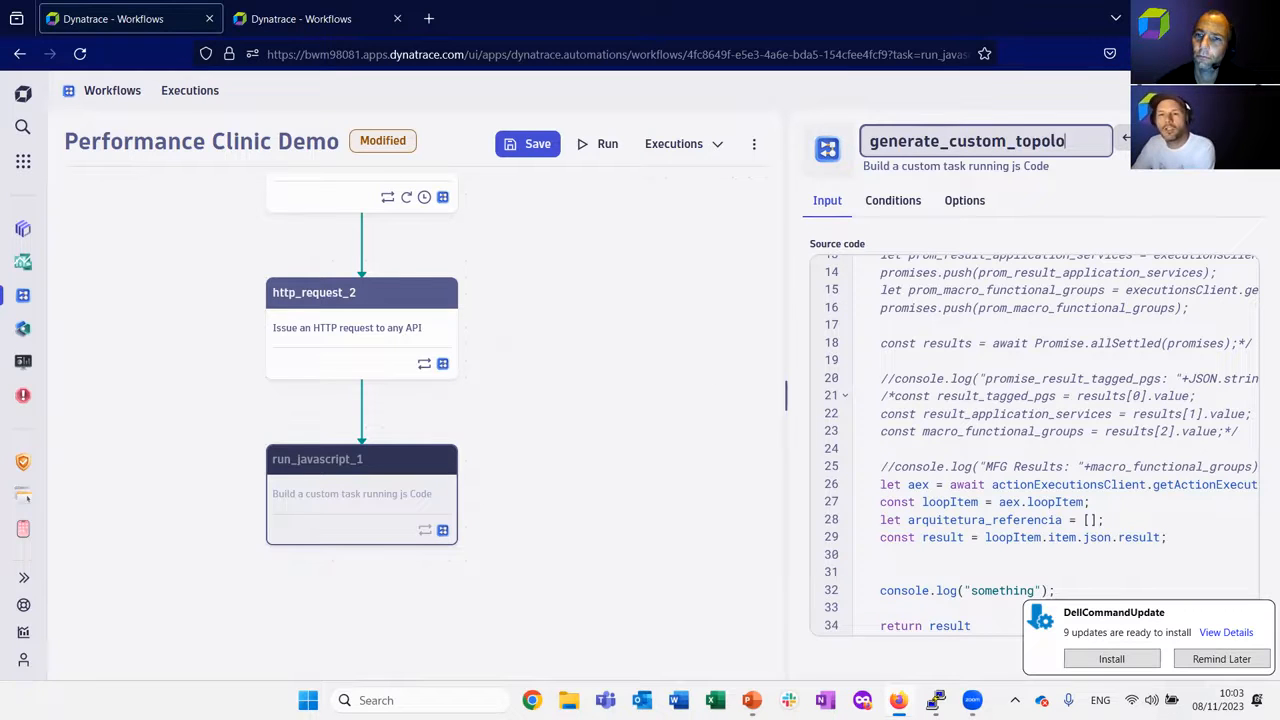
key("BackSpace")
key("BackSpace")
type("gy")
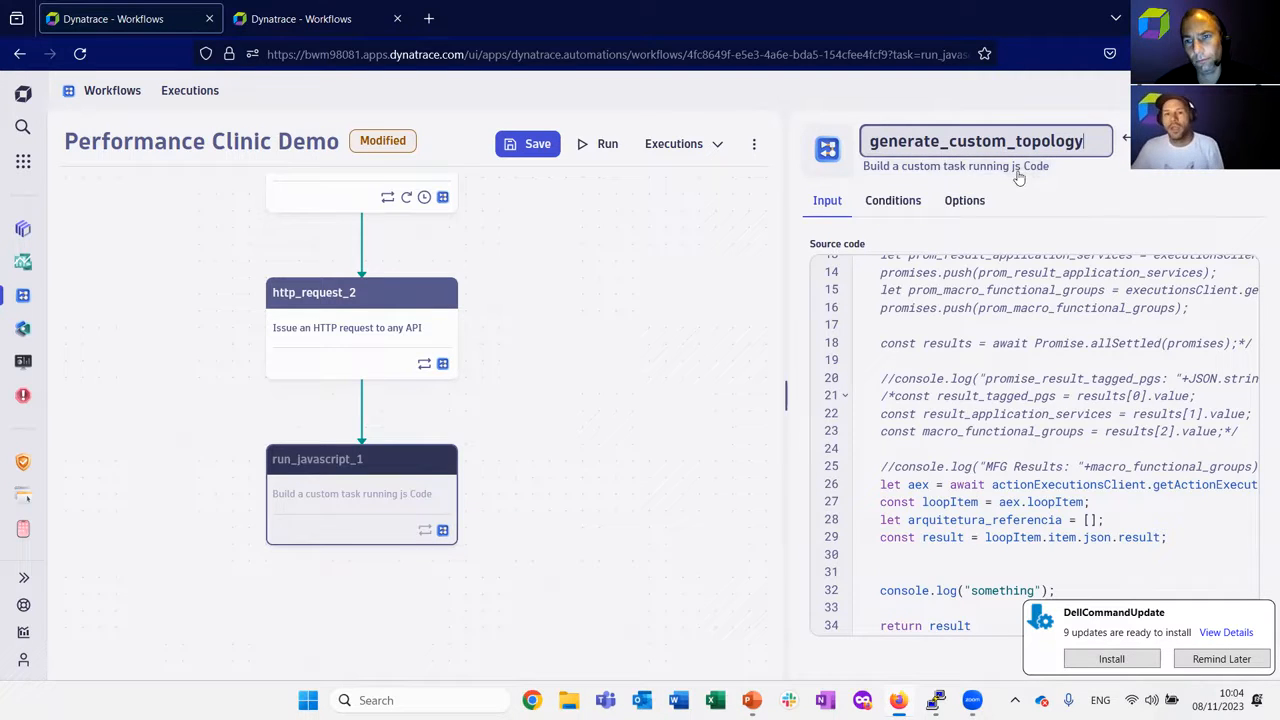
key("Return")
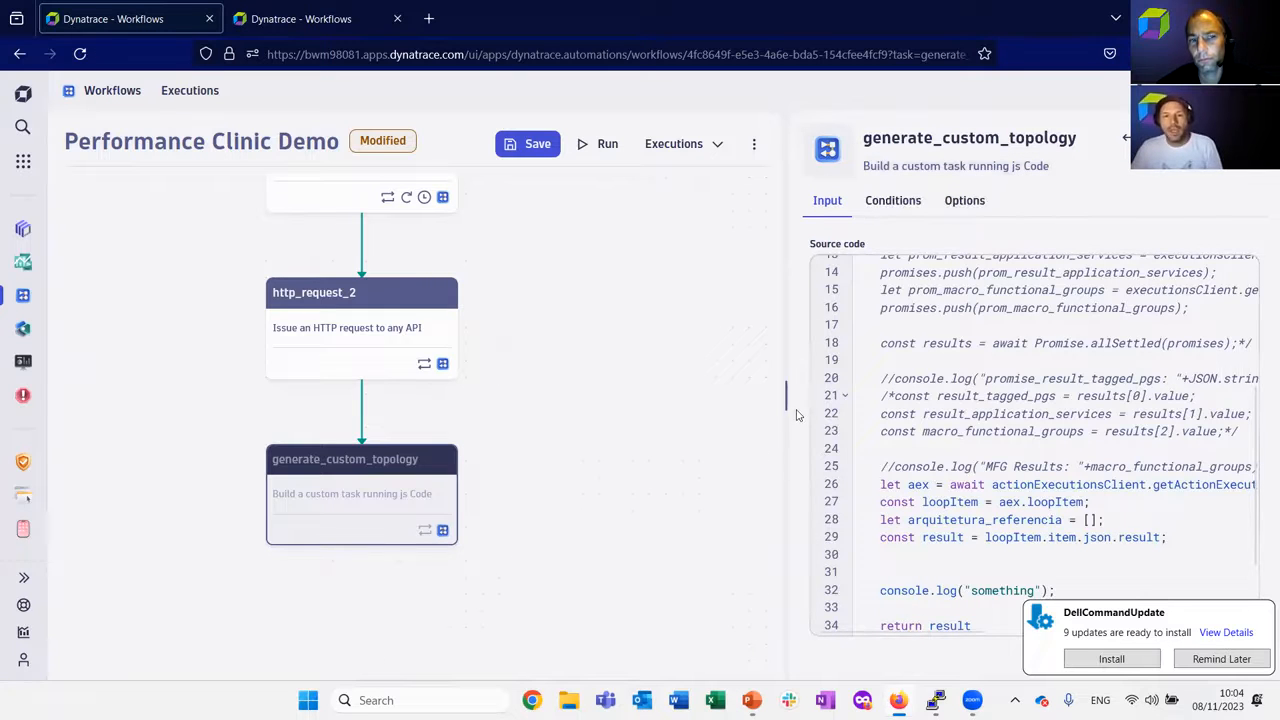
Widen the details area of generate_custom_topology and highlight the list expression in its loop options.
left_click_drag(786, 394, 507, 393)
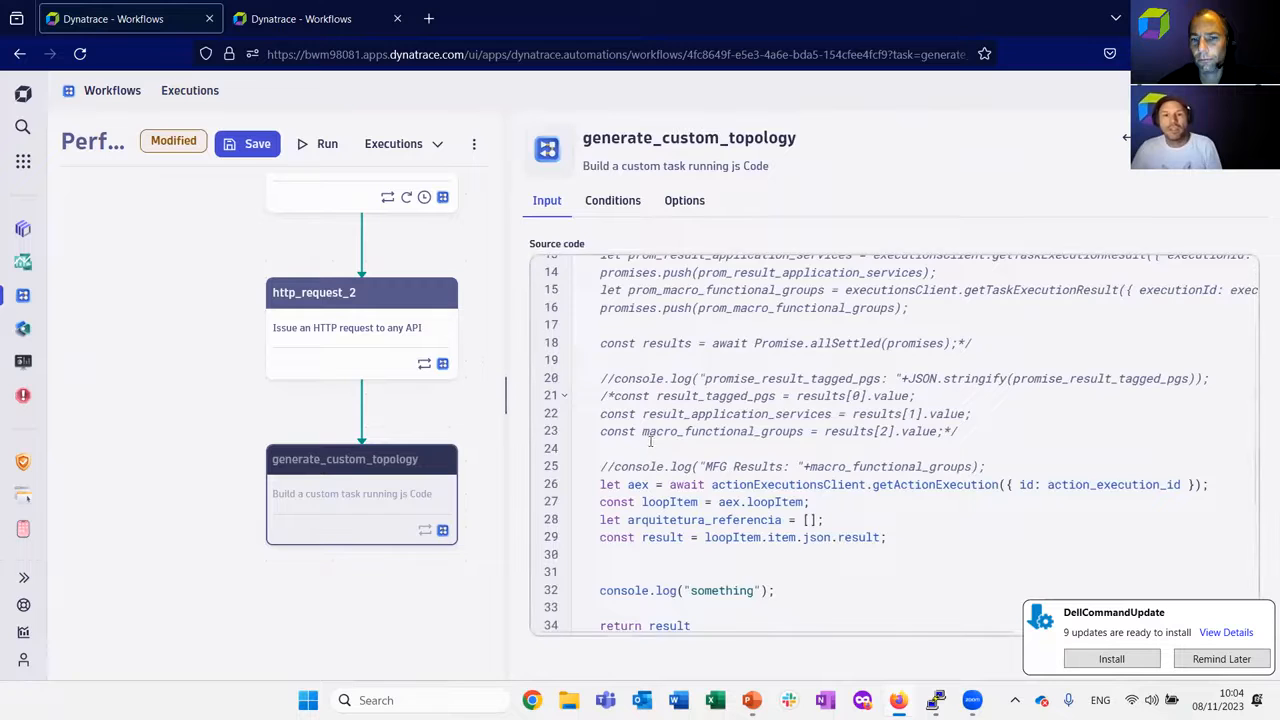
scroll(655, 440, "up", 5)
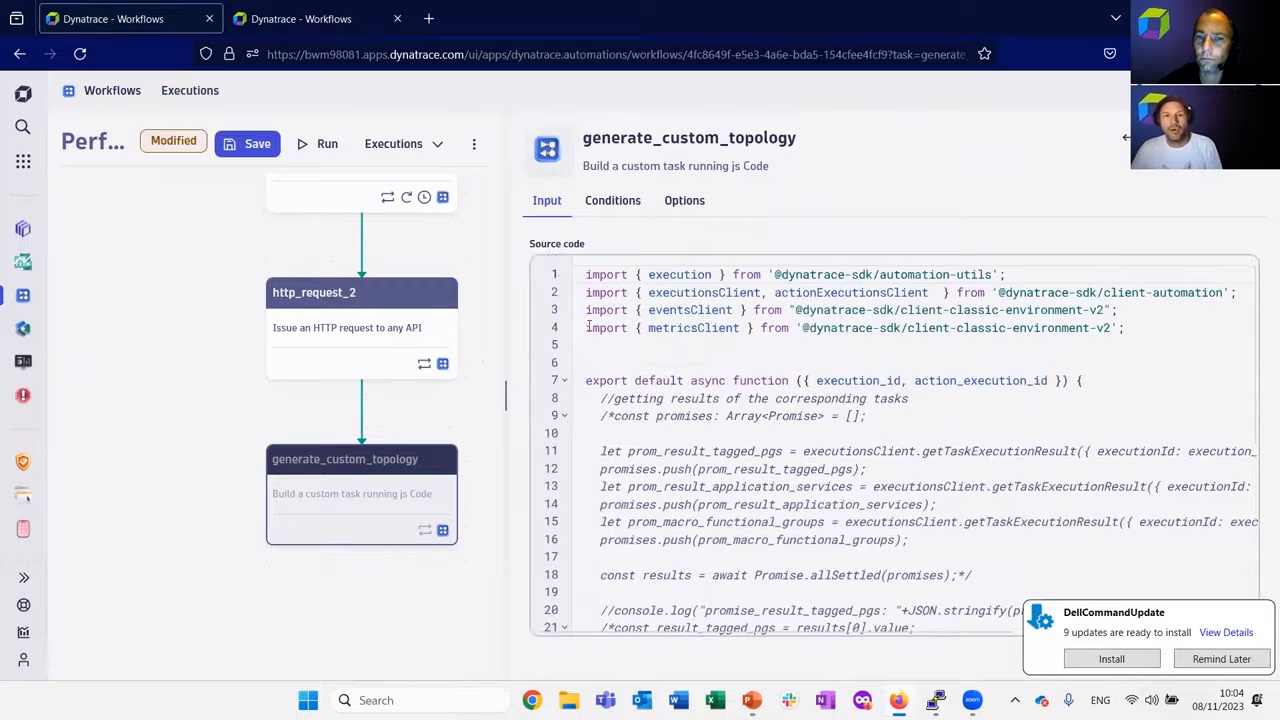
left_click(684, 200)
left_click_drag(926, 306, 1233, 312)
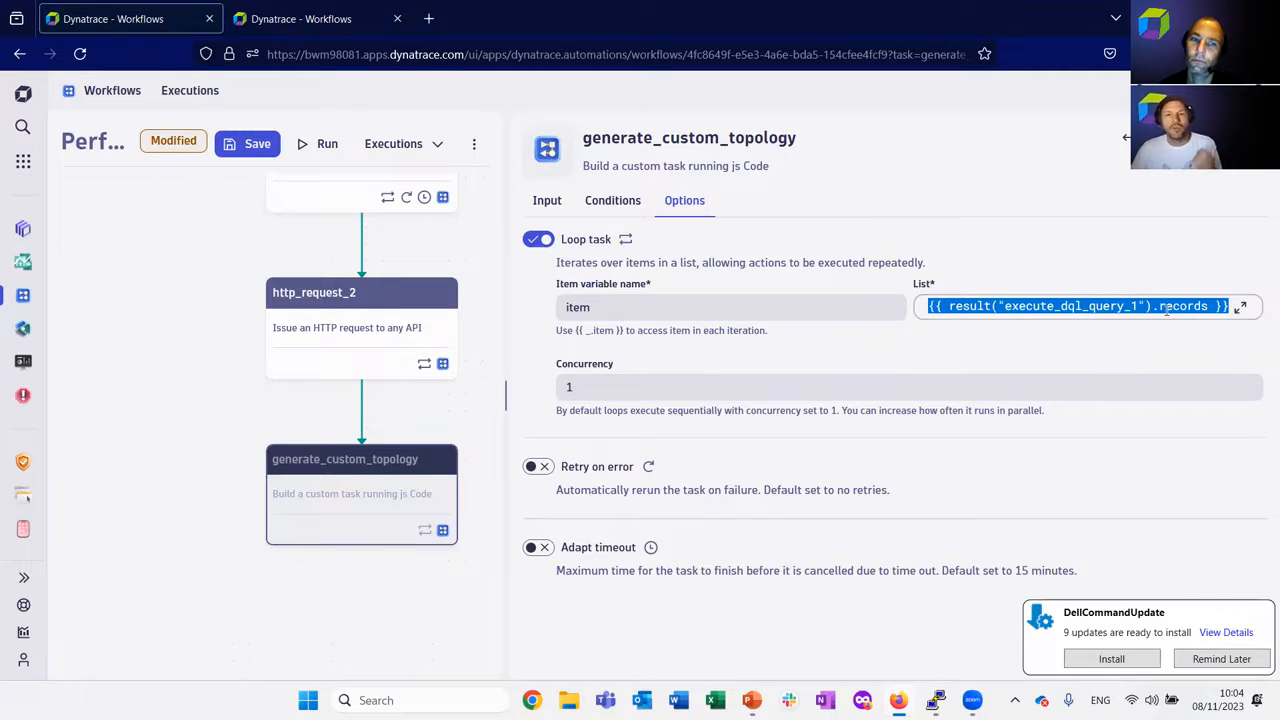
Bring execute_dql_query_1 into view and highlight the item variable name and {{ _.item }} hint in the generate_custom_topology loop options.
left_click(487, 257)
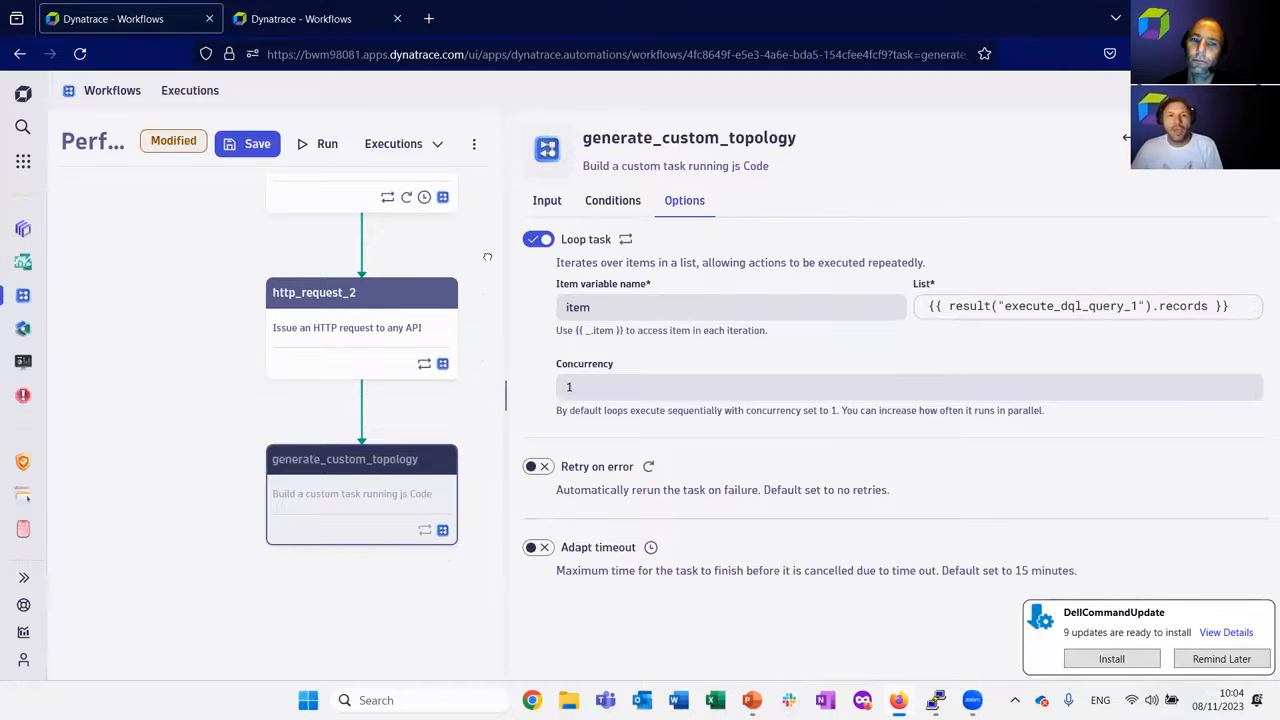
scroll(469, 297, "up", 3)
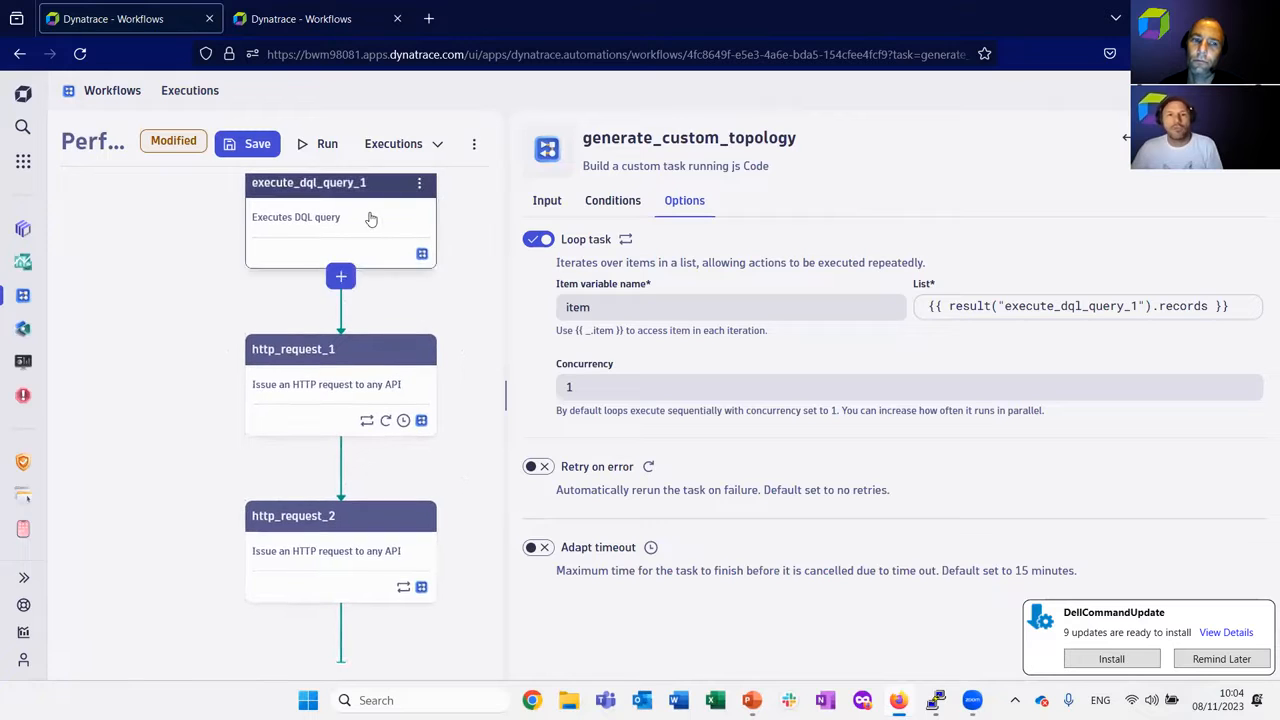
double_click(631, 304)
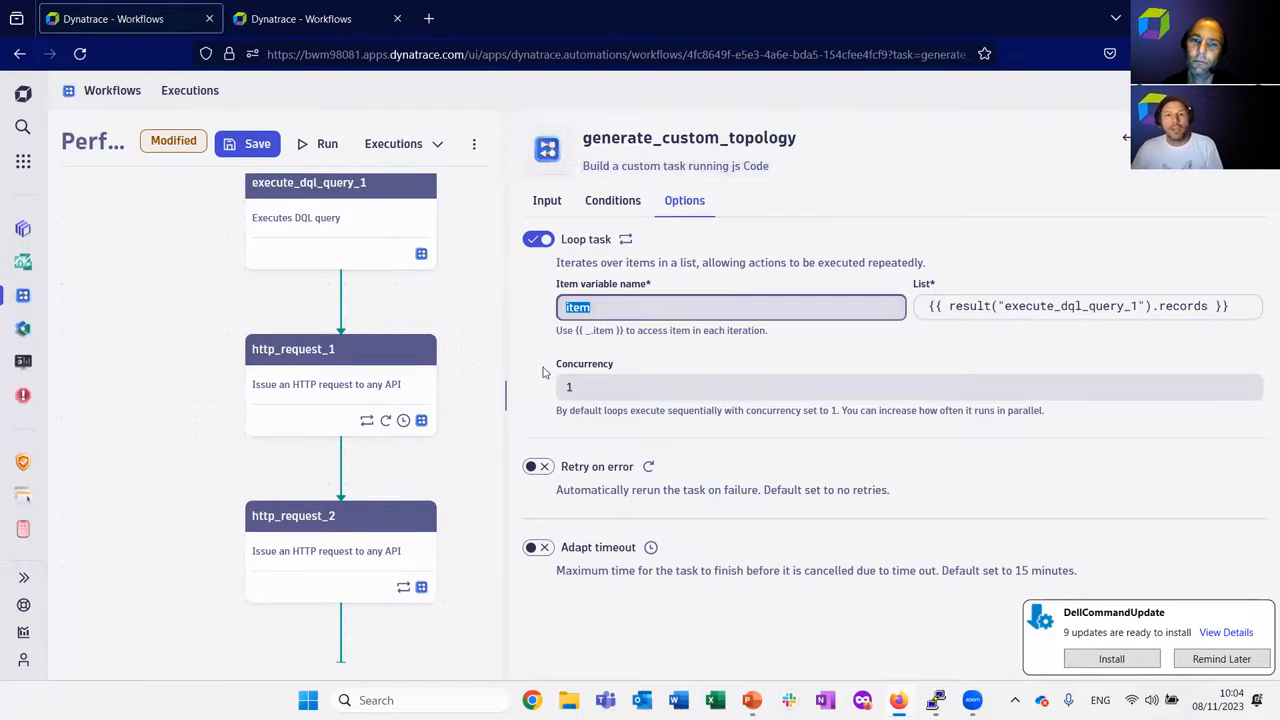
left_click_drag(571, 331, 622, 340)
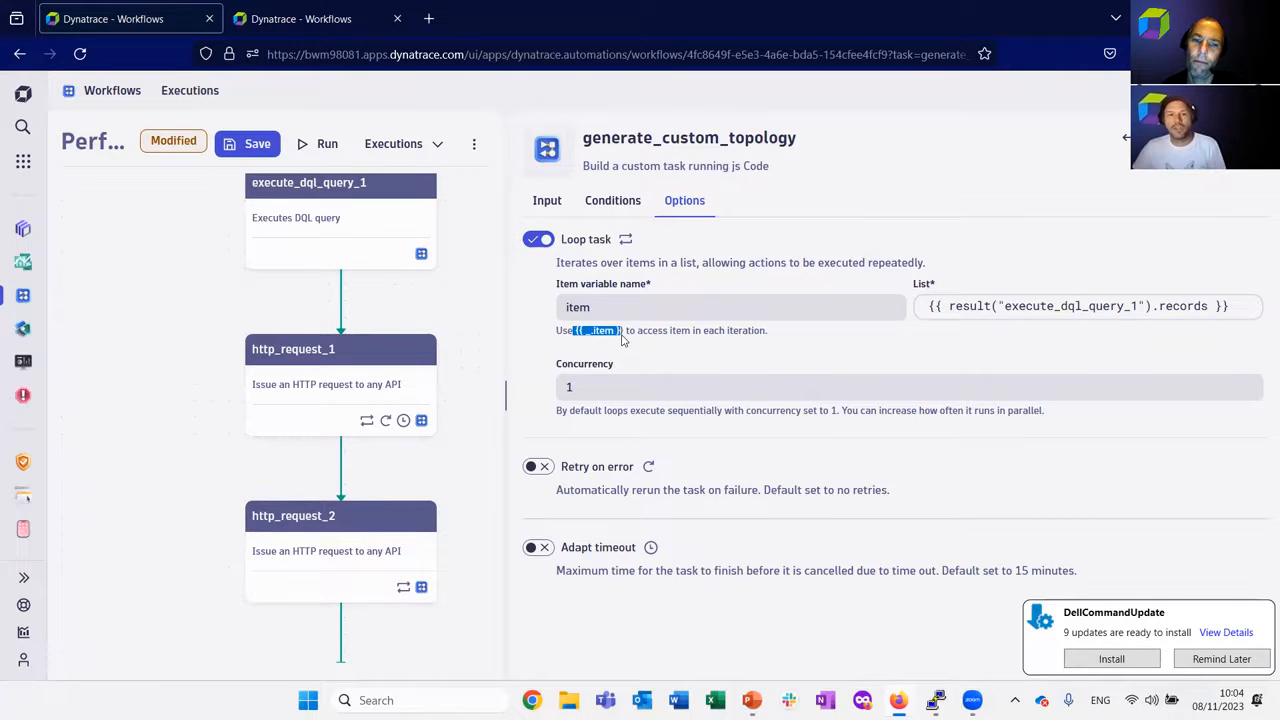
Highlight the getActionExecution line, the aex variable and the loopItem property in the generate_custom_topology source code.
left_click(547, 200)
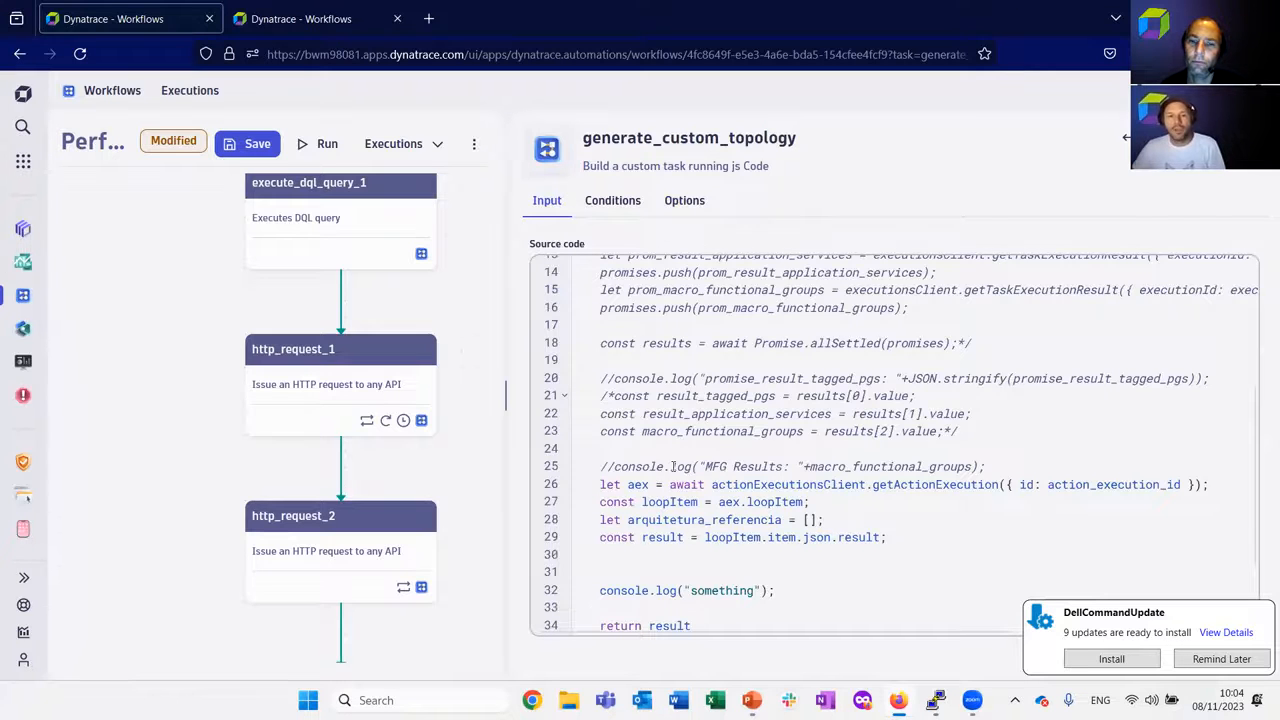
left_click_drag(602, 484, 1214, 487)
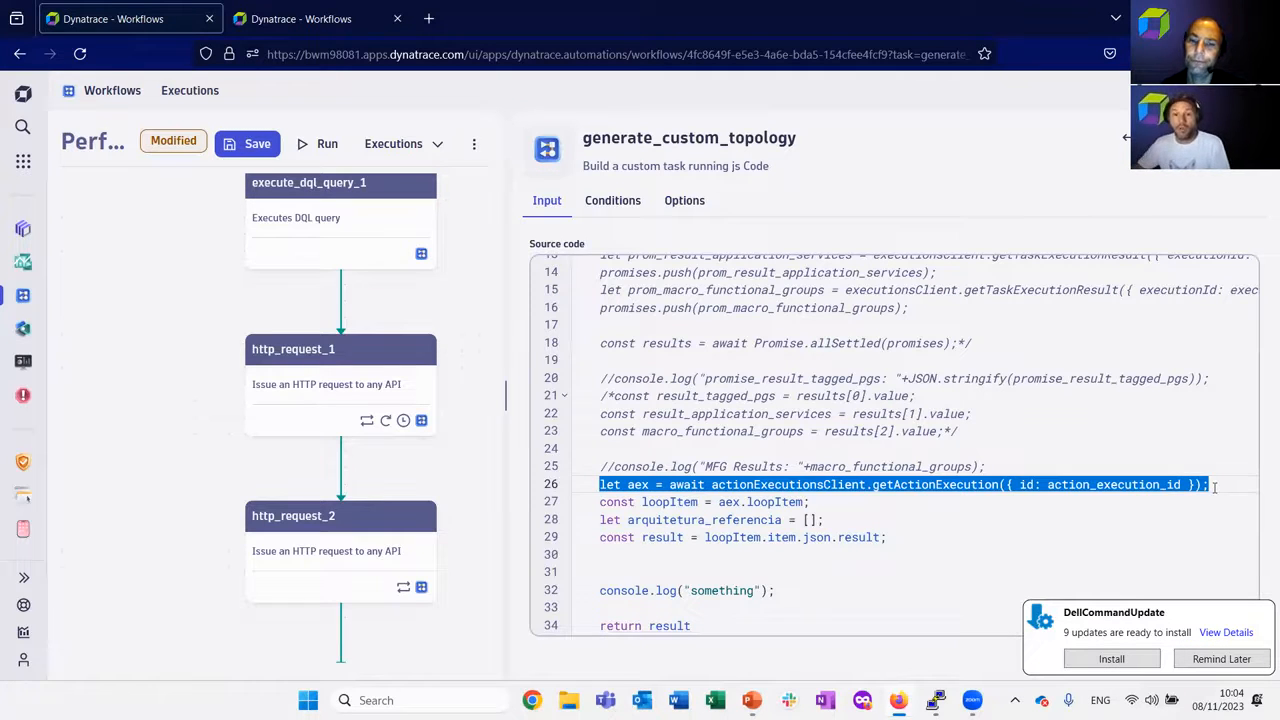
double_click(638, 485)
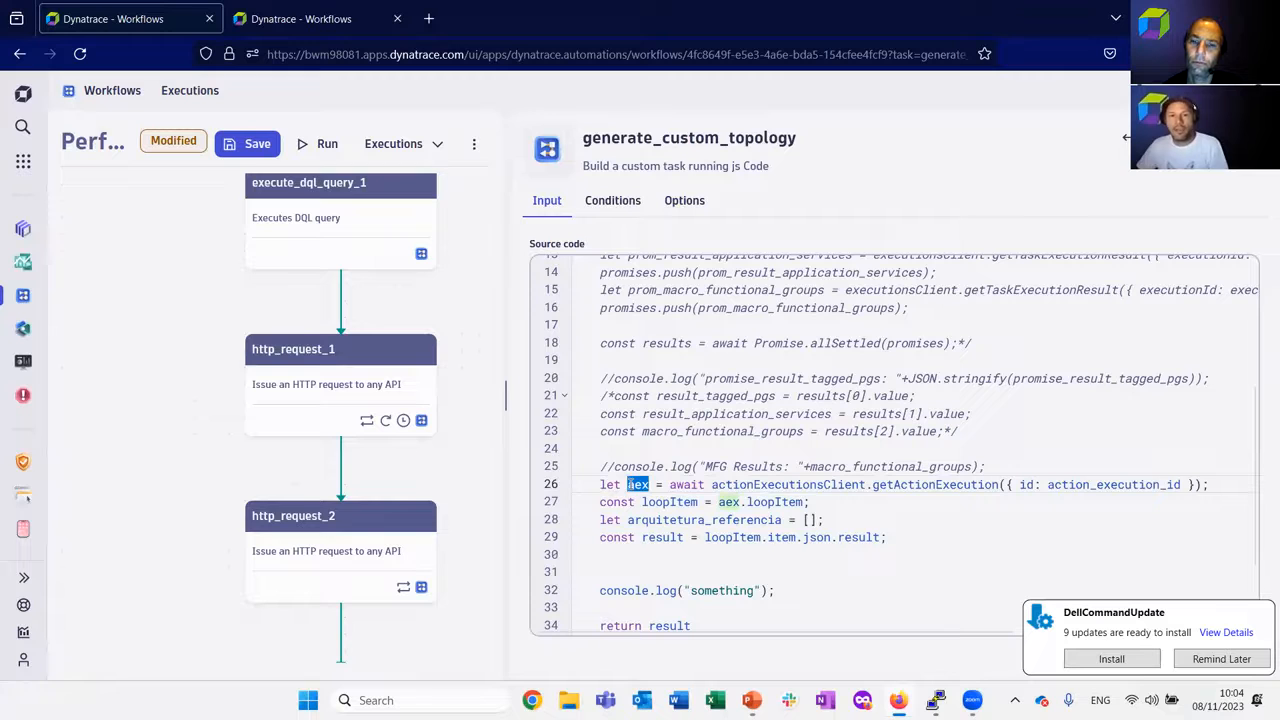
double_click(750, 502)
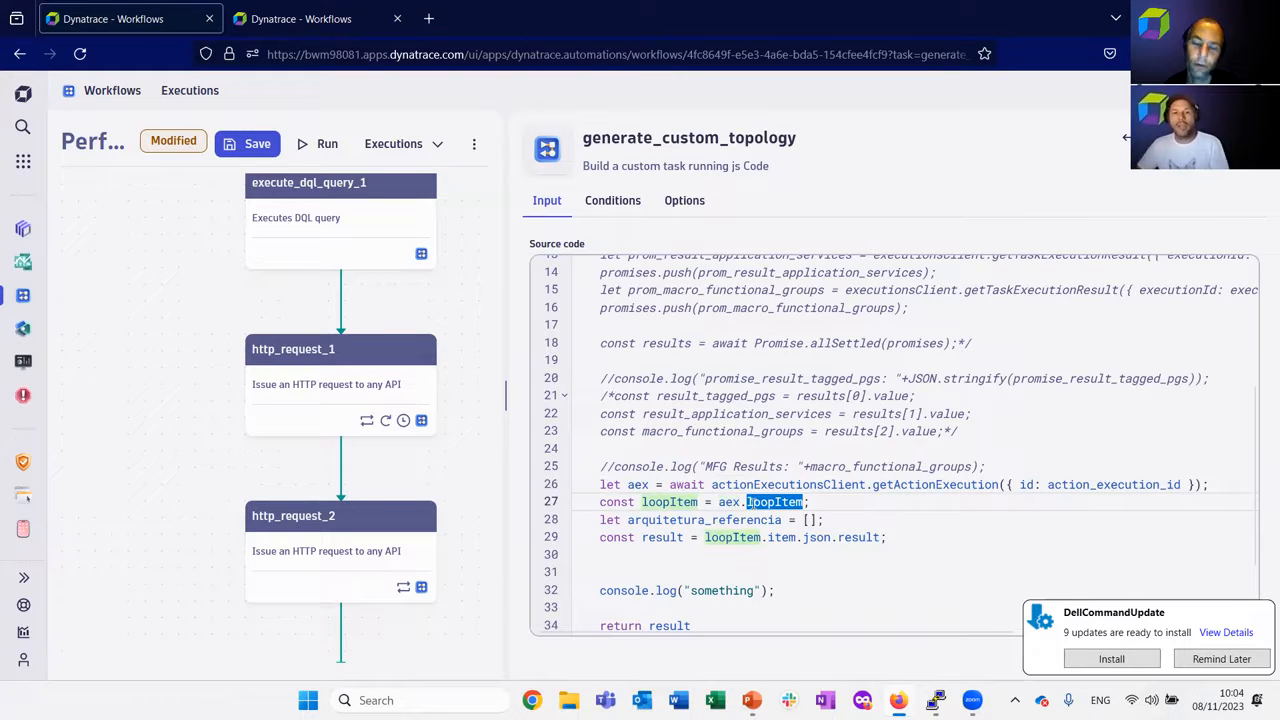
Highlight the loopItem constant, the getActionExecution block on lines 26–29 and the result constant in the generate_custom_topology source code.
double_click(665, 502)
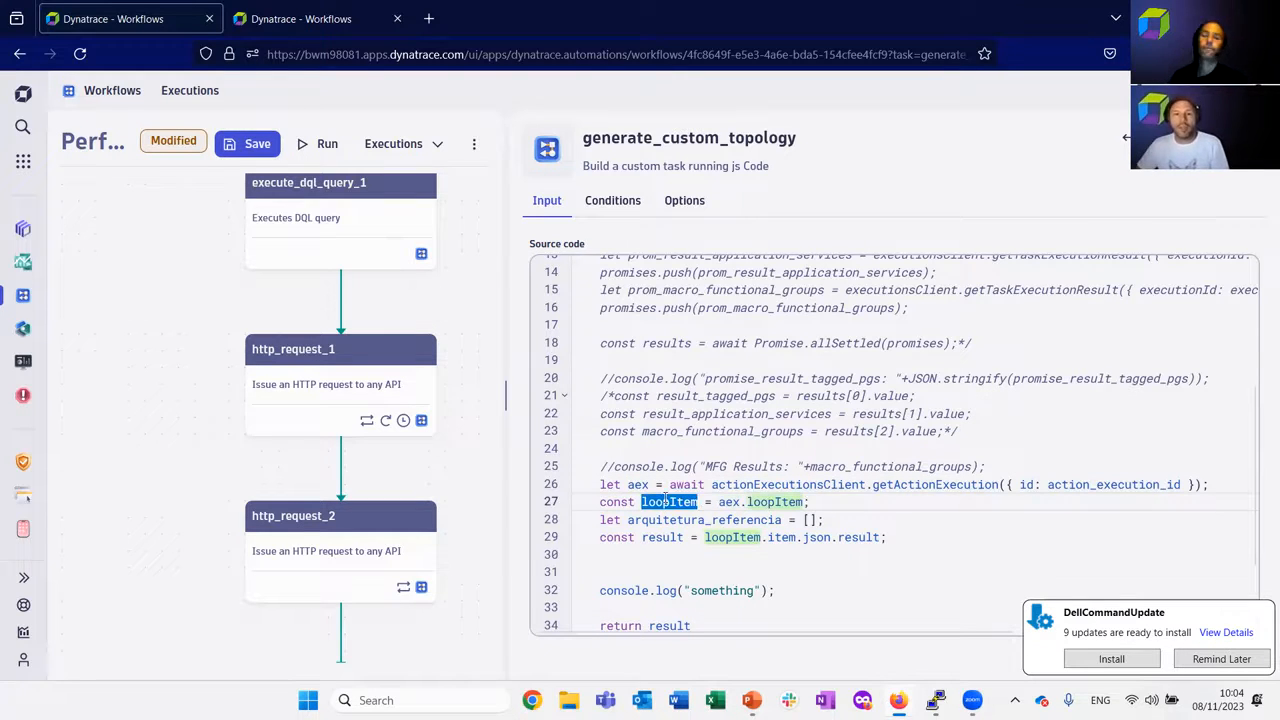
left_click_drag(606, 537, 914, 545)
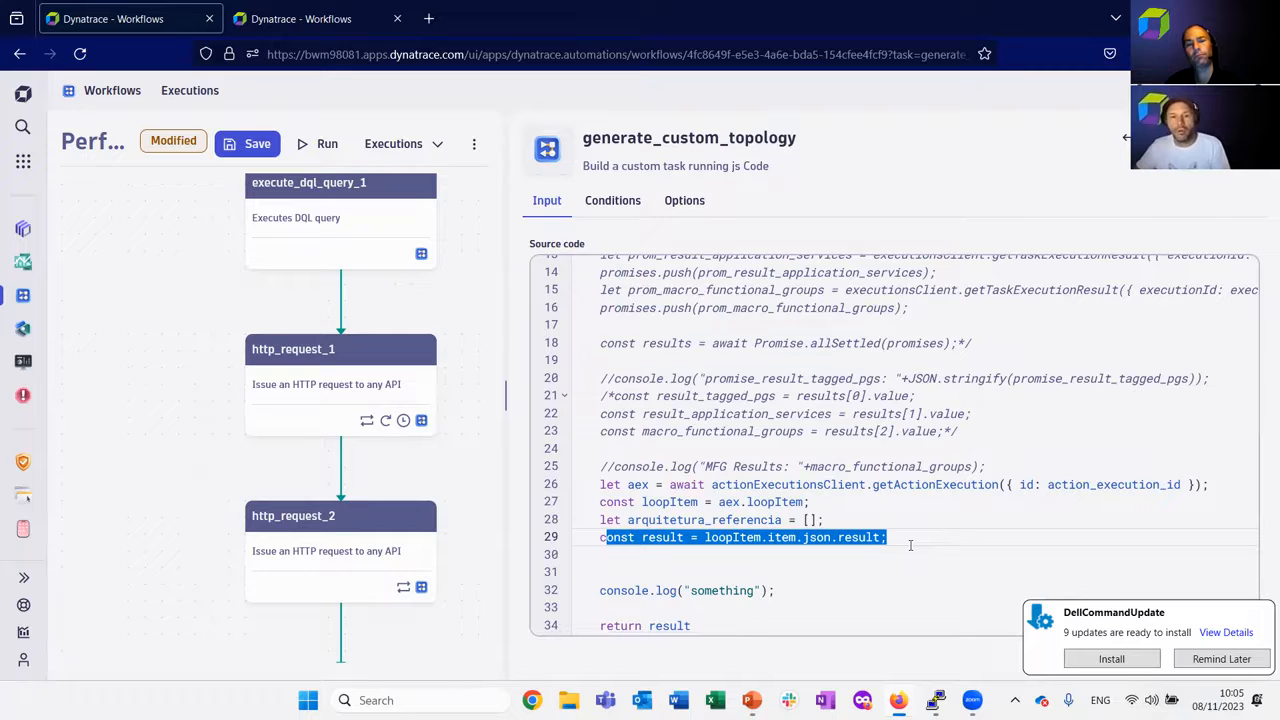
left_click(740, 484)
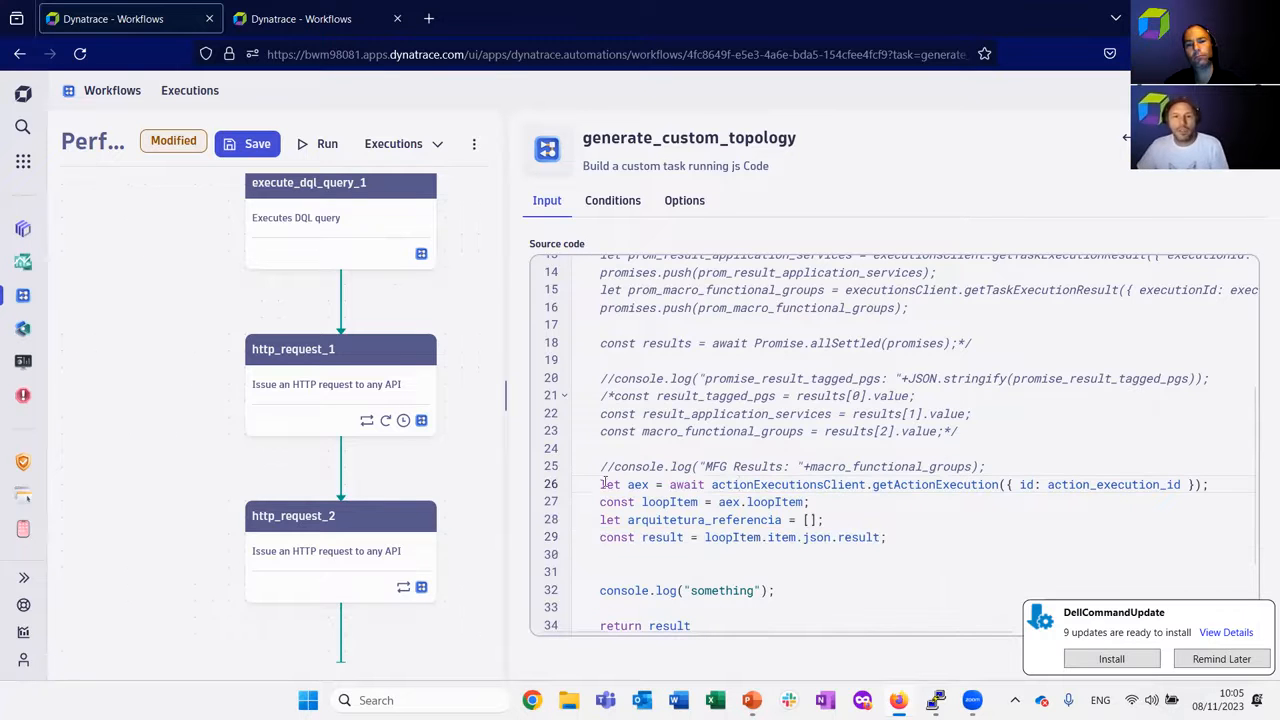
left_click_drag(601, 484, 897, 545)
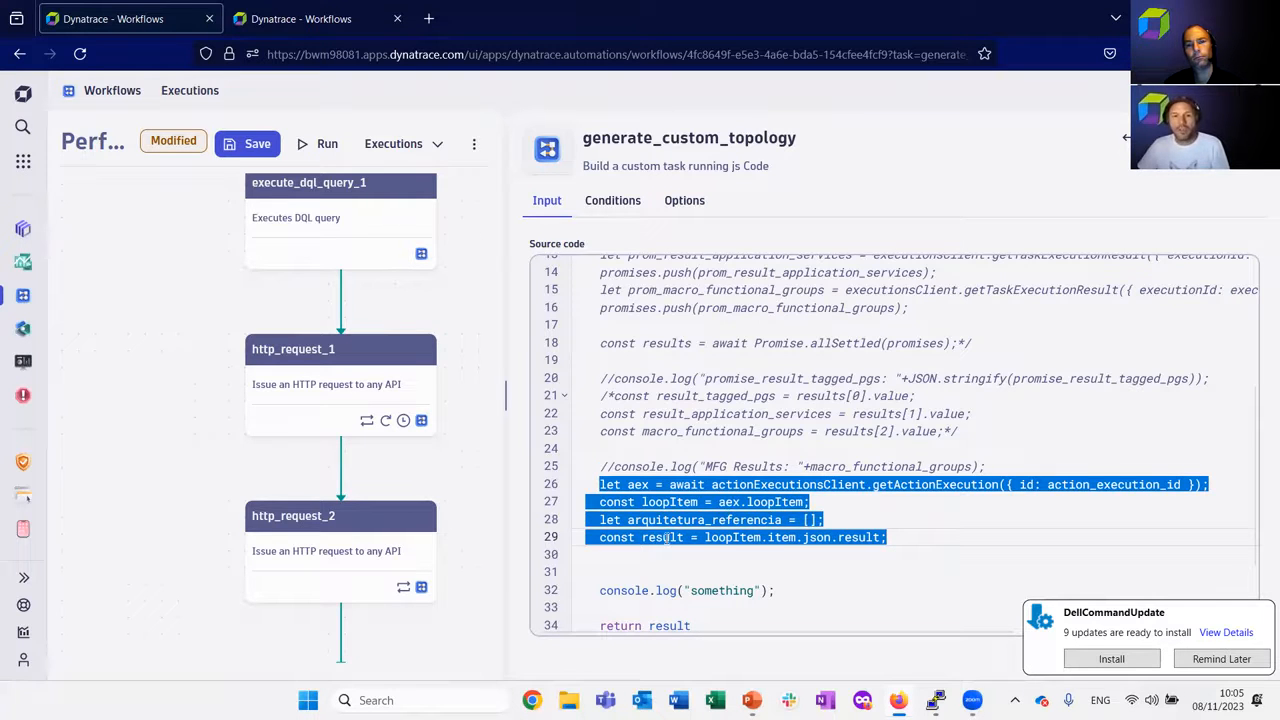
double_click(663, 538)
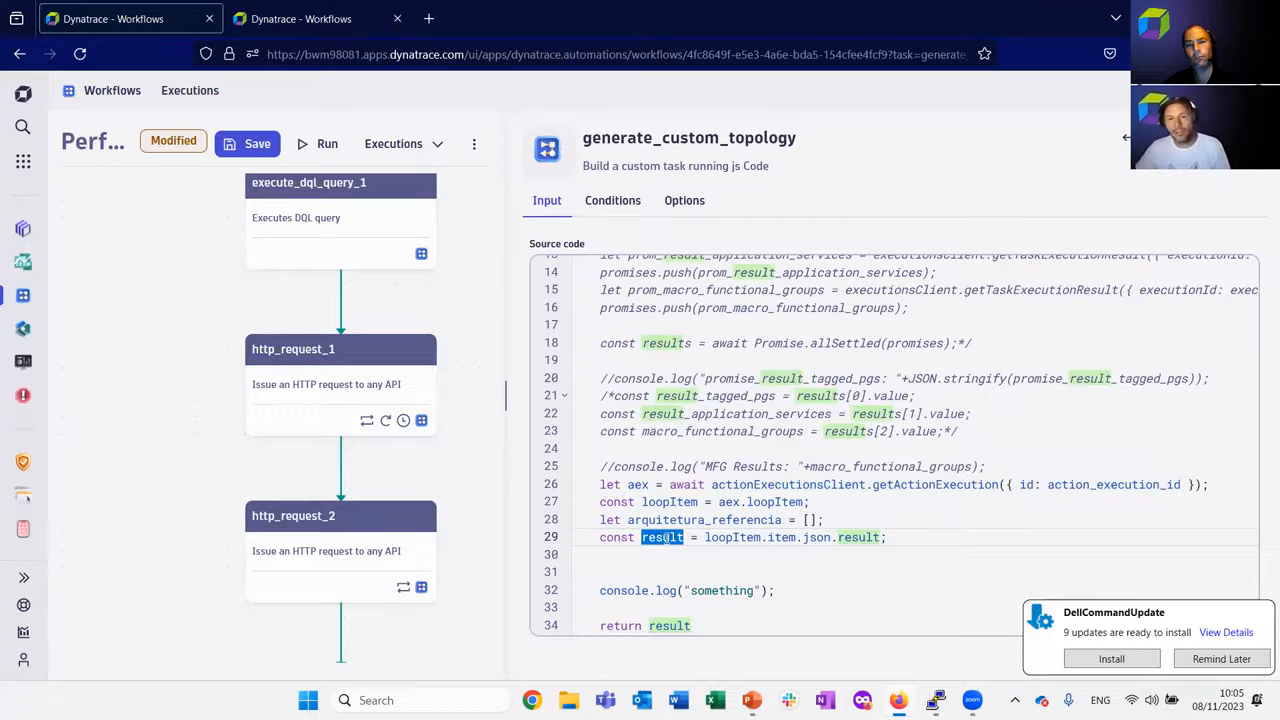
Highlight the four SDK import lines at the start of the code, singling out eventsClient and metricsClient.
scroll(665, 538, "up", 3)
scroll(665, 538, "down", 1)
scroll(665, 540, "up", 1)
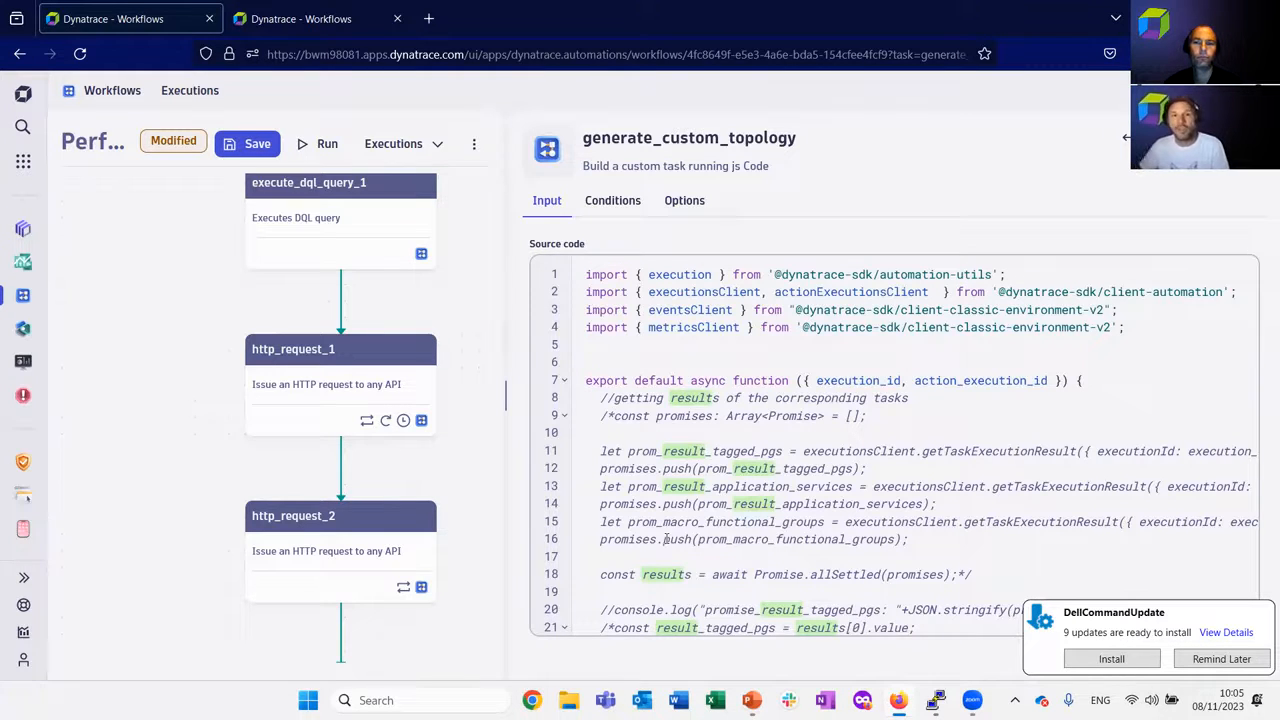
left_click_drag(587, 277, 1144, 345)
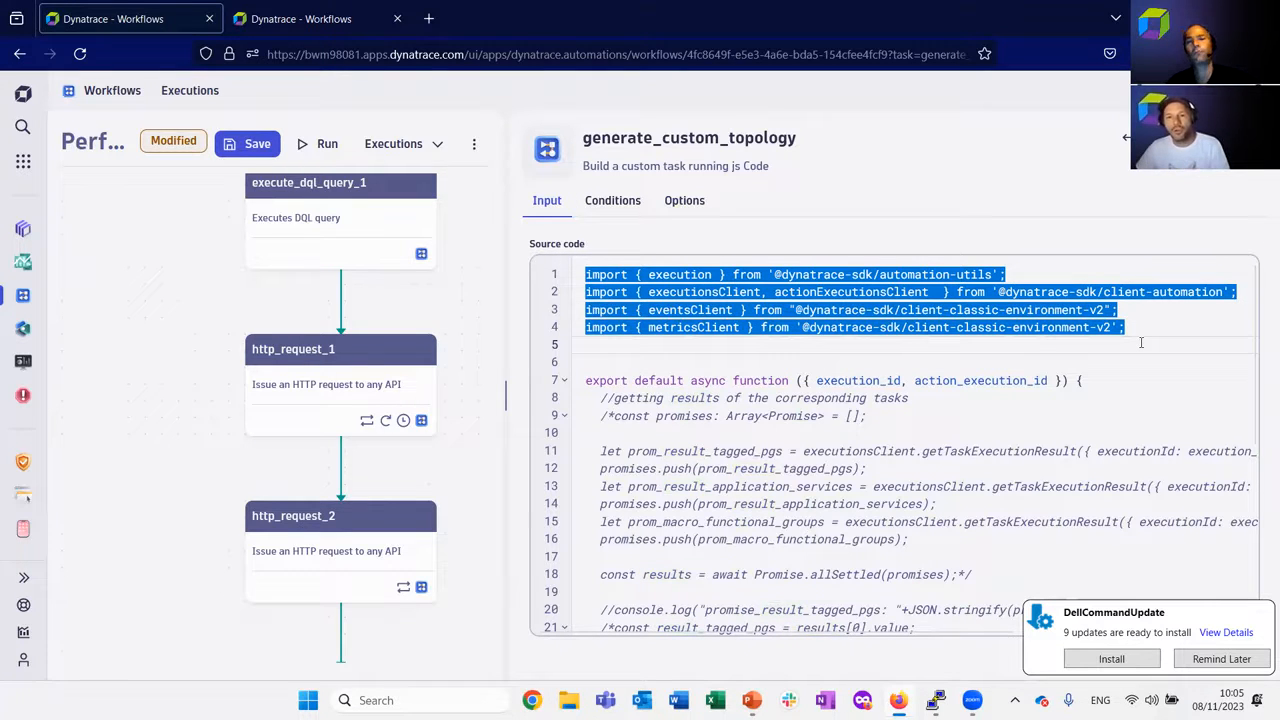
left_click(1142, 333)
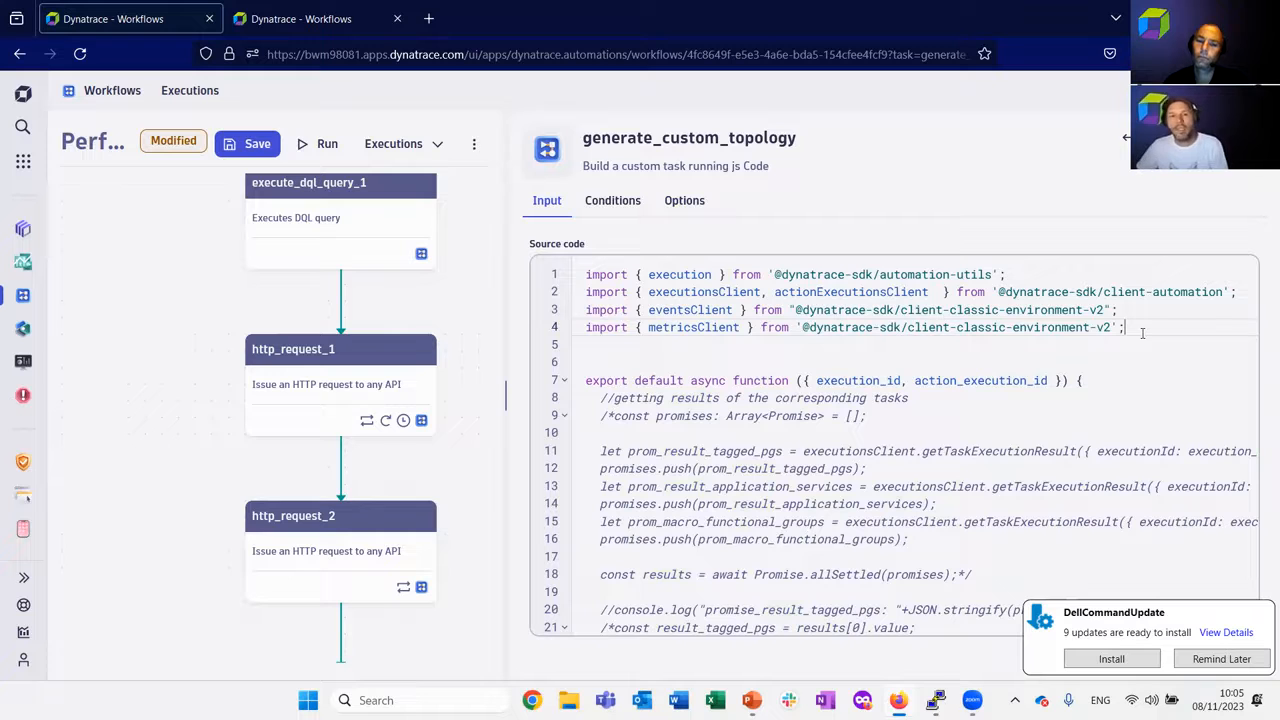
left_click_drag(587, 310, 1145, 327)
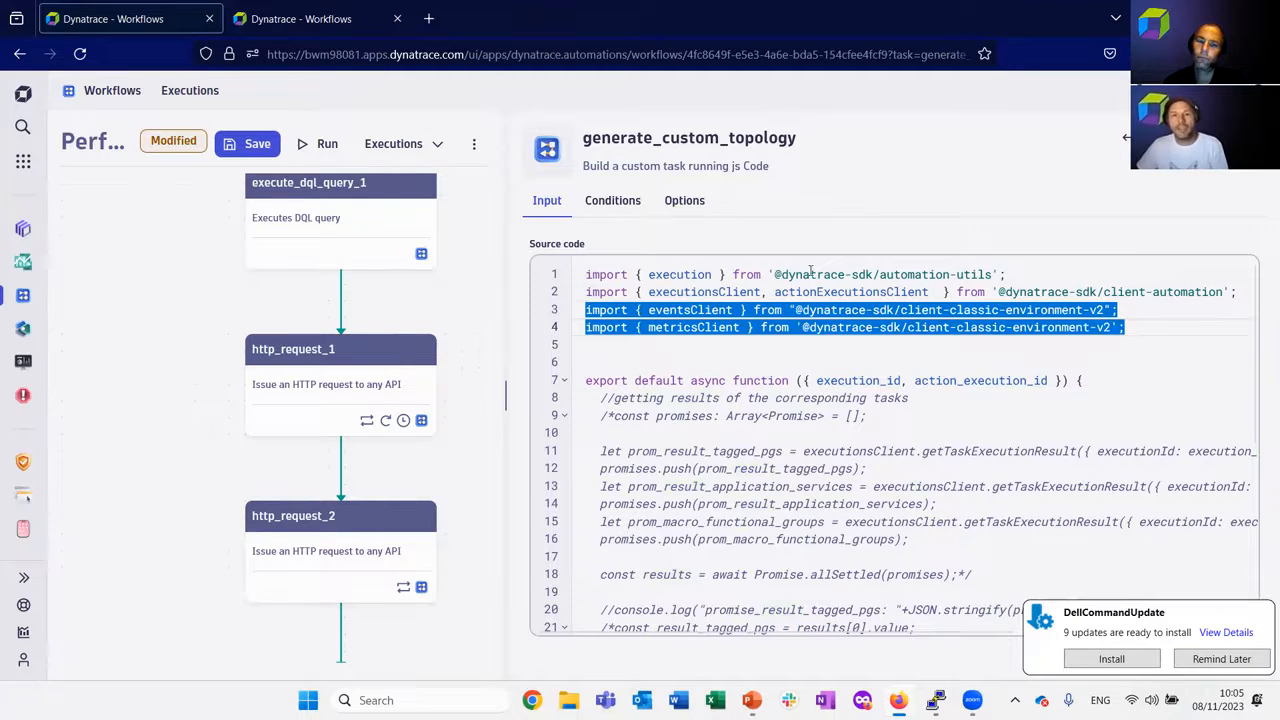
double_click(688, 310)
left_click(690, 327)
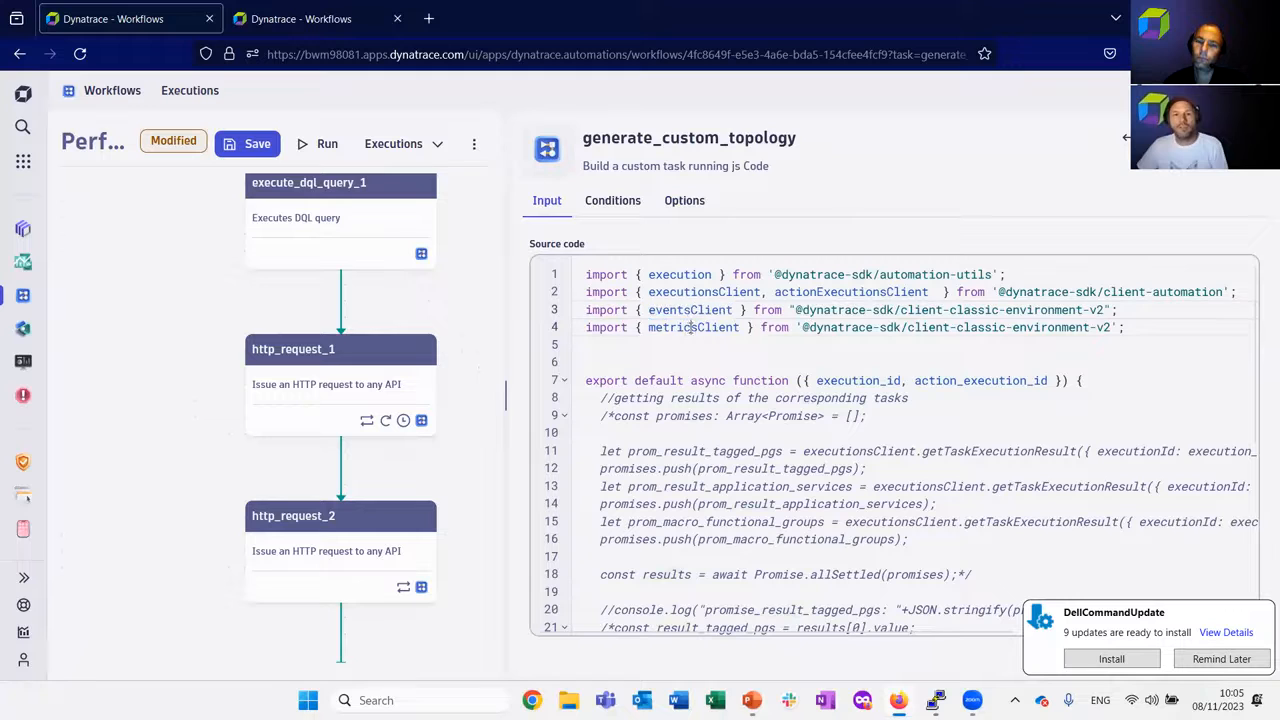
double_click(690, 327)
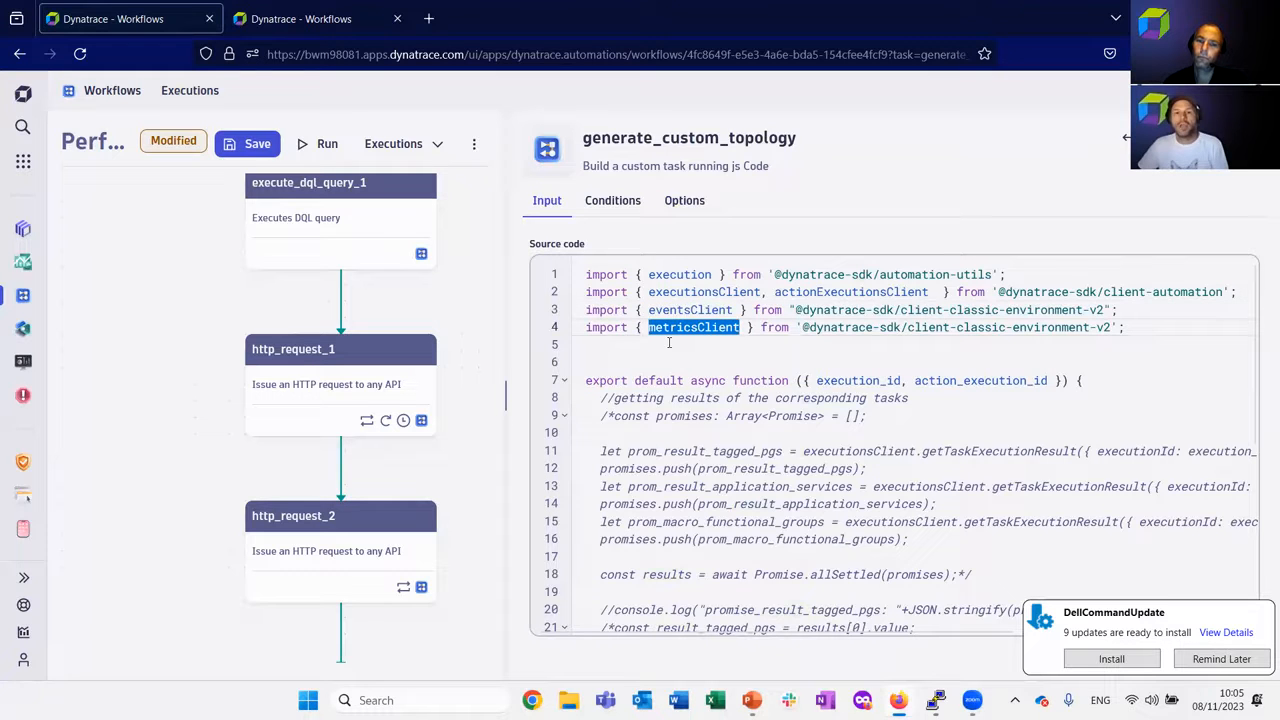
Uncomment the promises block from the Array<Promise> declaration through the Promise.allSettled line in generate_custom_topology.
scroll(683, 330, "down", 1)
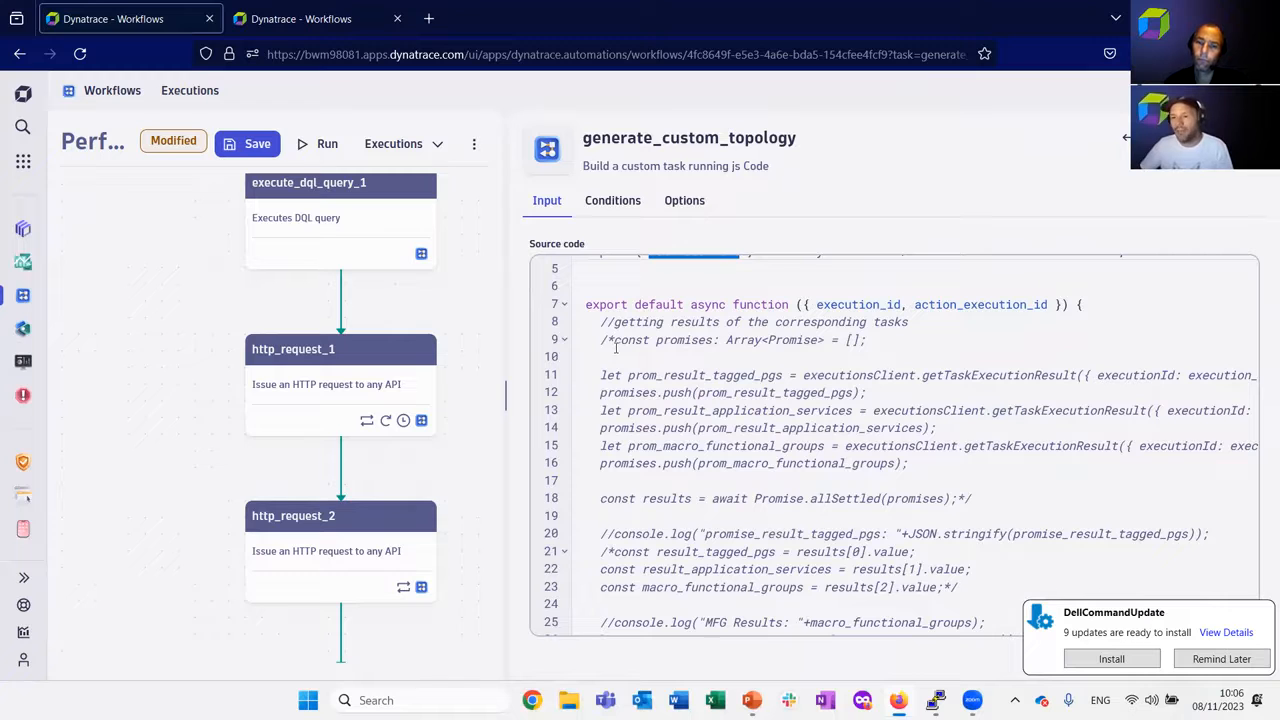
left_click(615, 345)
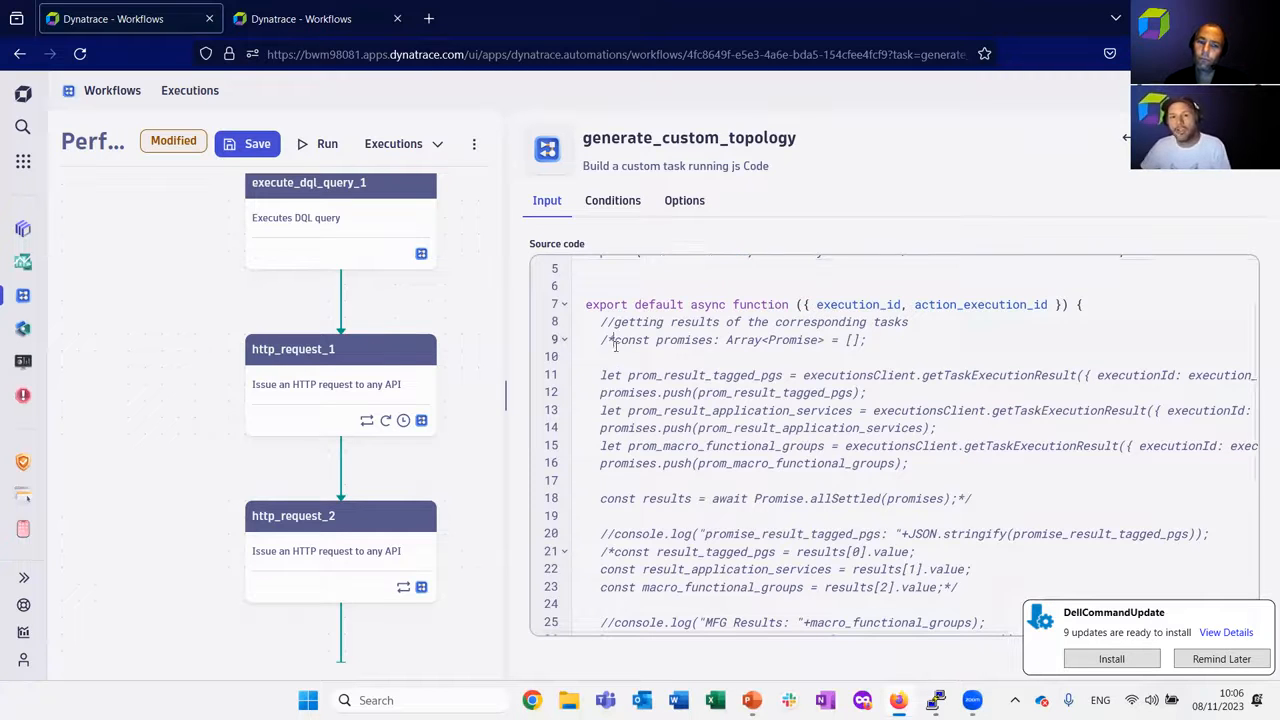
key("BackSpace")
key("BackSpace")
key("Down")
key("Down")
key("Down")
key("Down")
key("Down")
key("Down")
key("Down")
key("Down")
key("Down")
key("End")
key("BackSpace")
key("BackSpace")
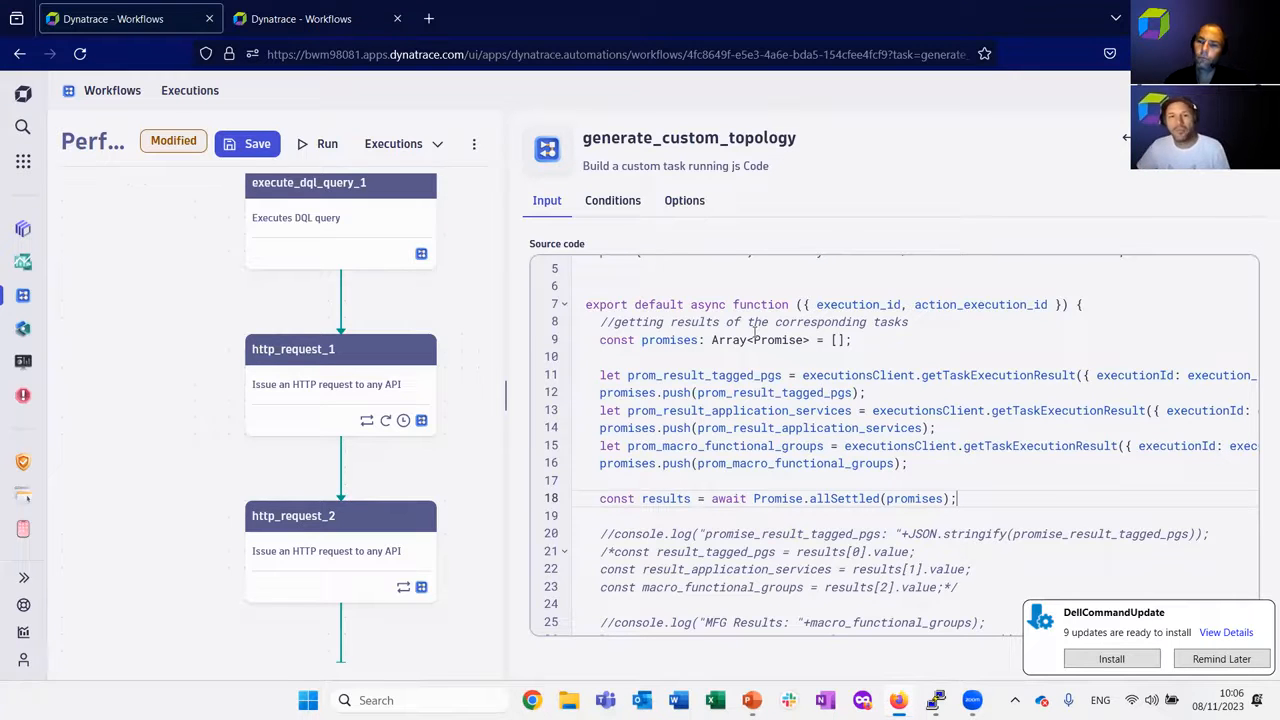
Highlight the getTaskExecutionResult calls, the execute_dql_query_1 task id and the Promise.allSettled line in the source code.
left_click_drag(626, 377, 1062, 375)
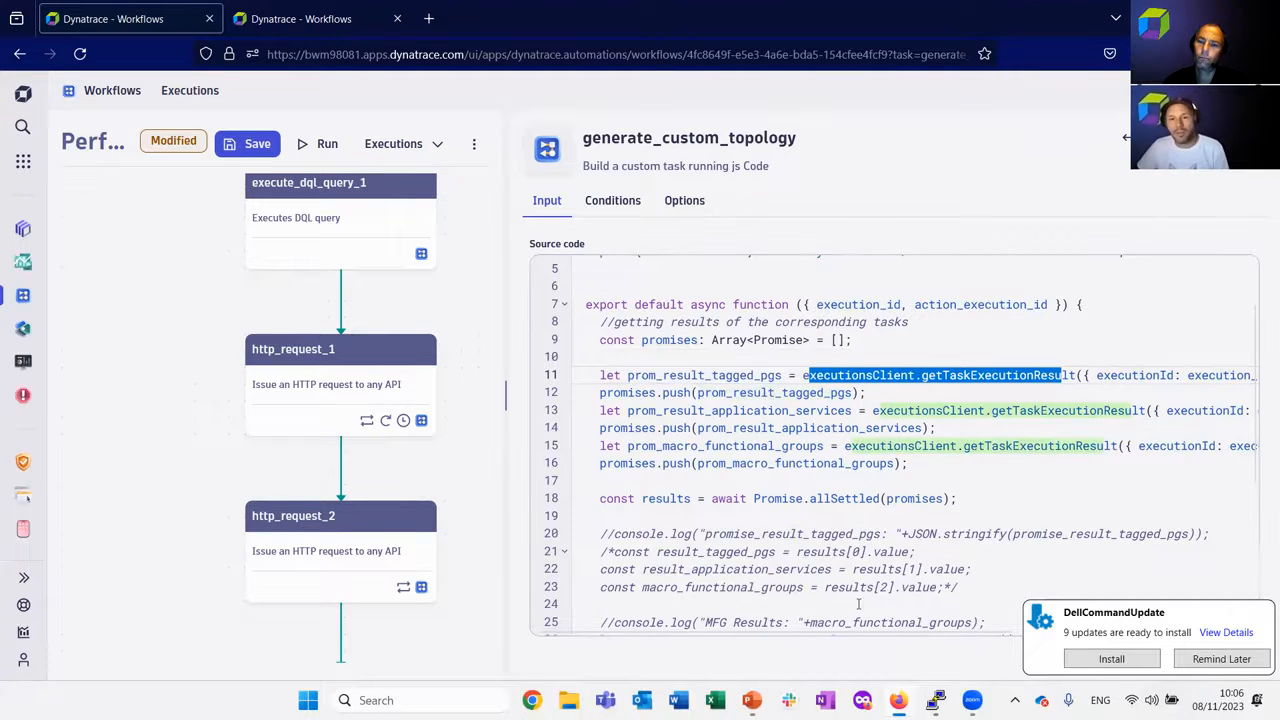
left_click_drag(852, 632, 1075, 618)
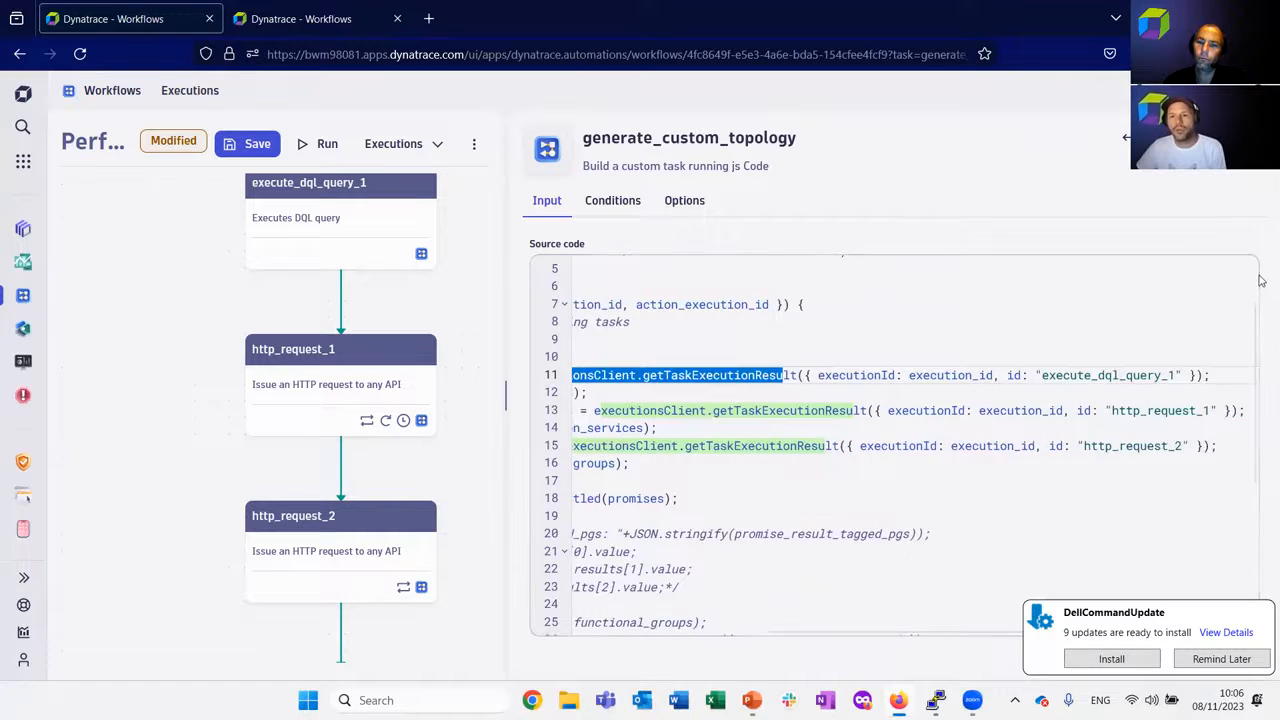
double_click(1081, 377)
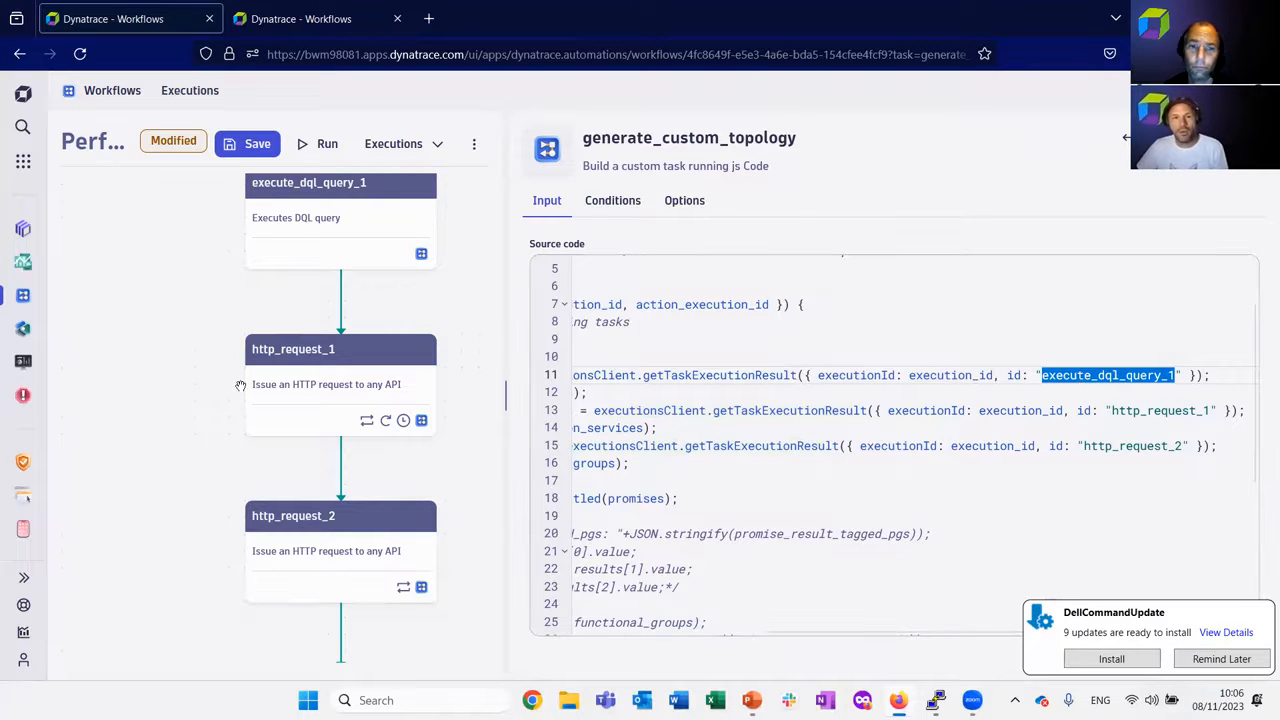
left_click(540, 44)
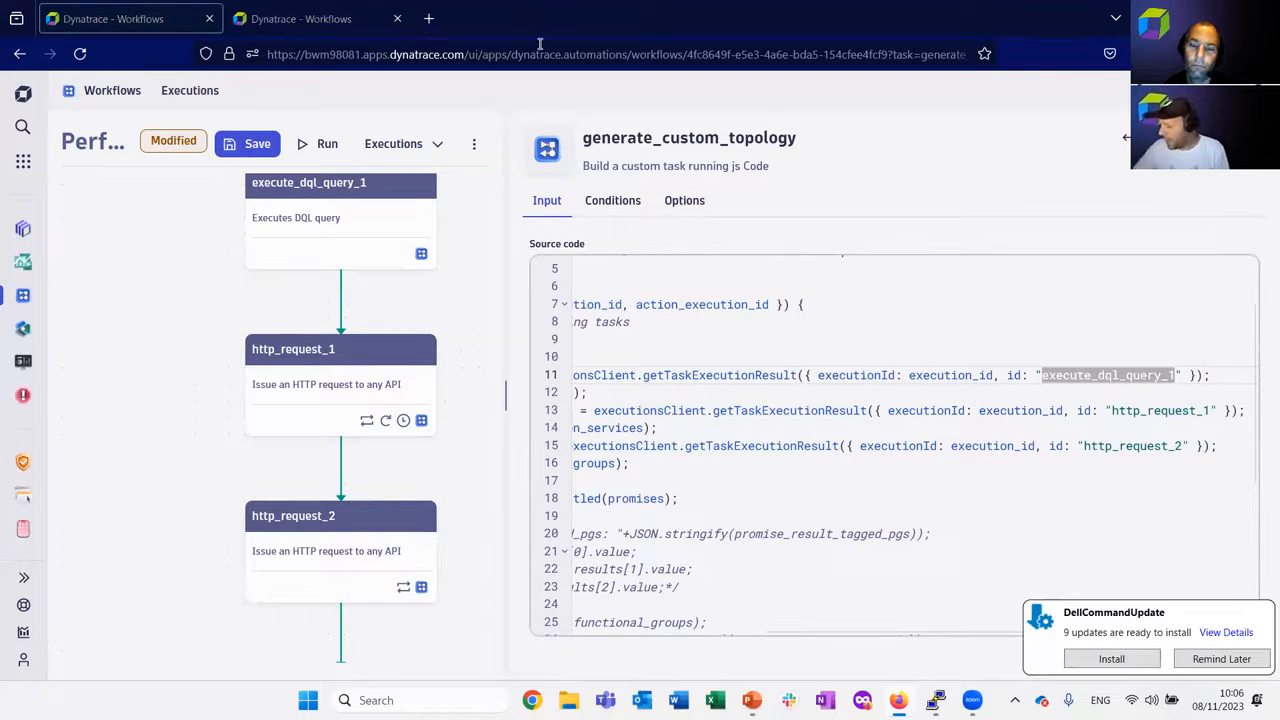
left_click(889, 375)
scroll(889, 375, "left", 5)
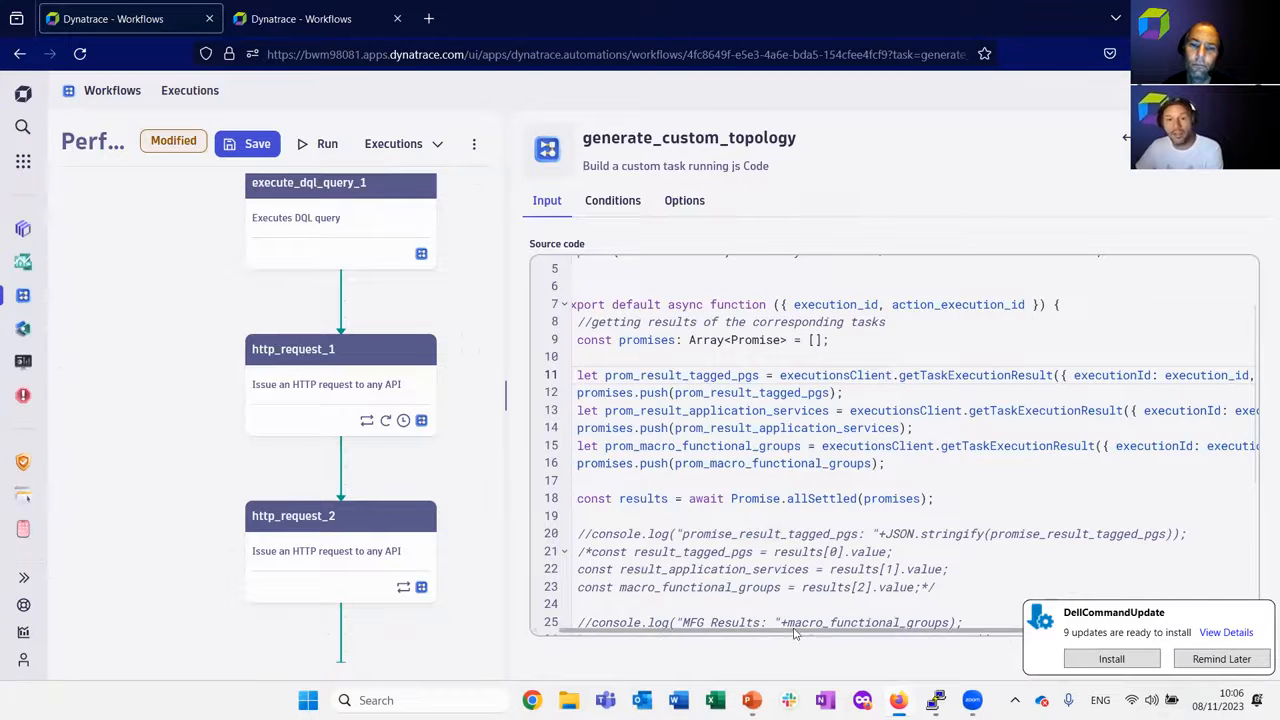
scroll(809, 634, "left", 2)
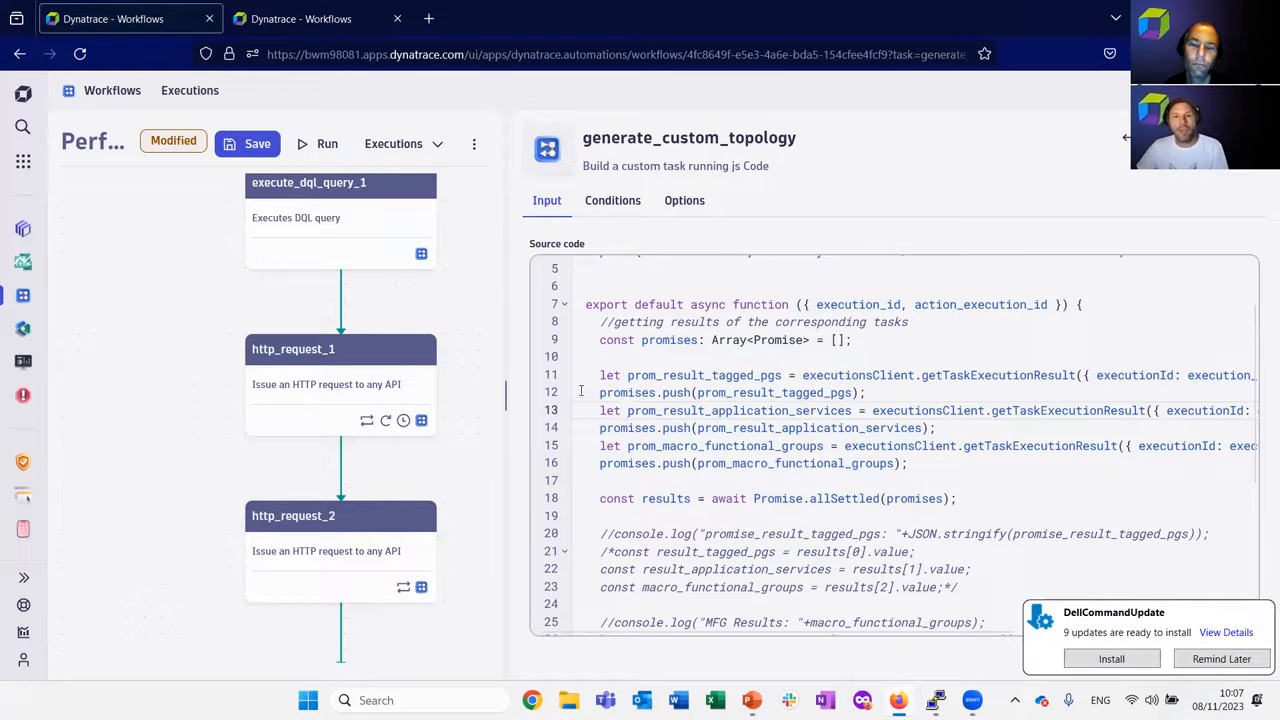
left_click_drag(597, 375, 697, 466)
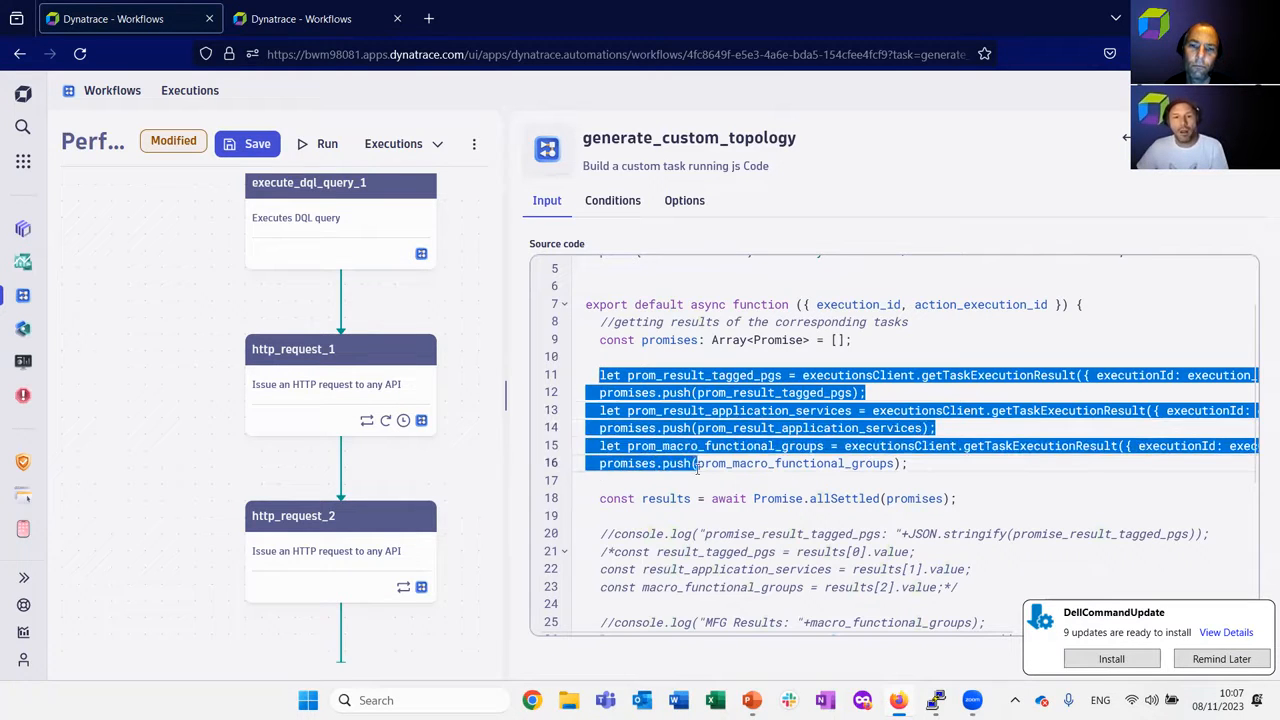
left_click_drag(599, 498, 968, 499)
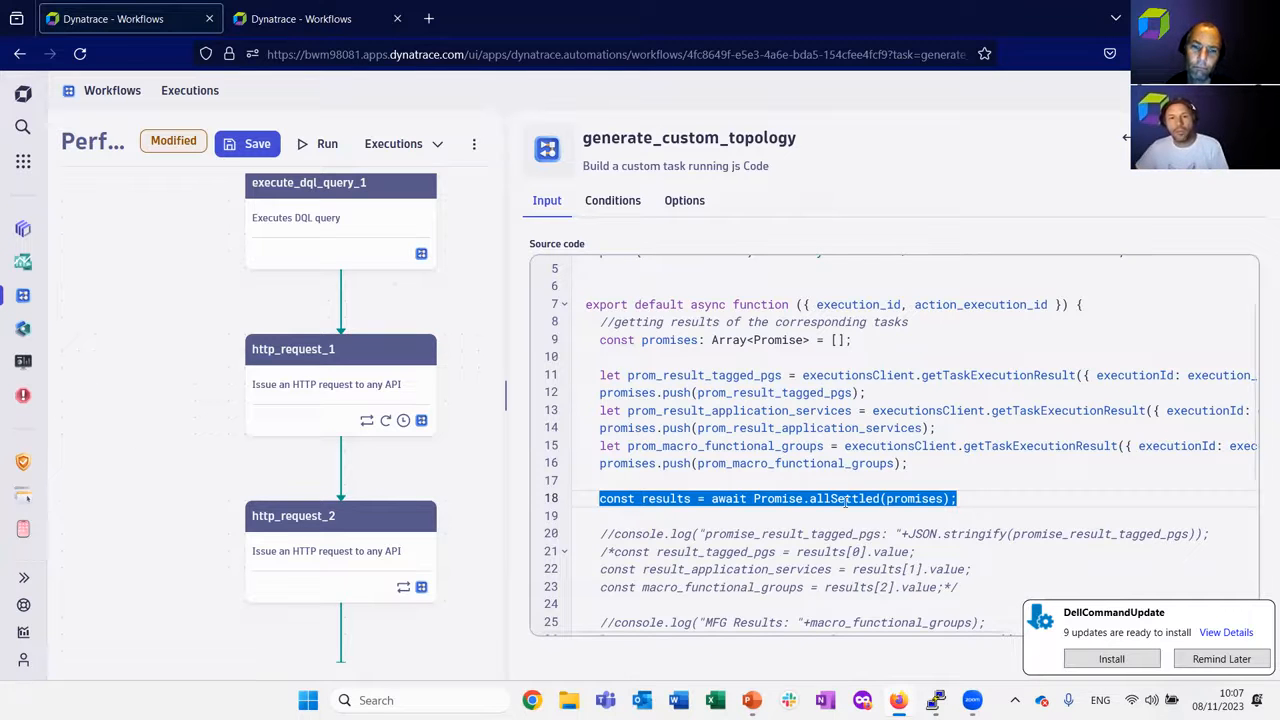
Uncomment the result_tagged_pgs, result_application_services and macro_functional_groups constants on lines 21–23.
left_click(614, 552)
key("BackSpace")
key("BackSpace")
key("Down")
key("End")
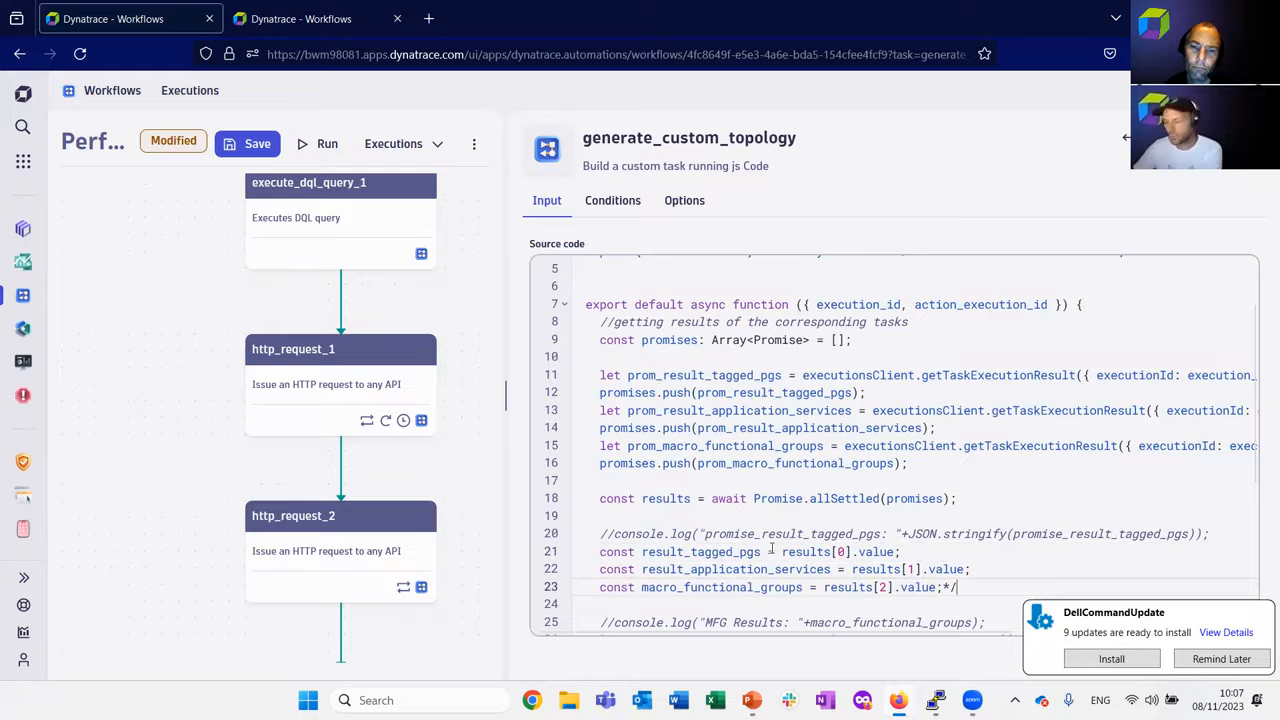
key("BackSpace")
key("BackSpace")
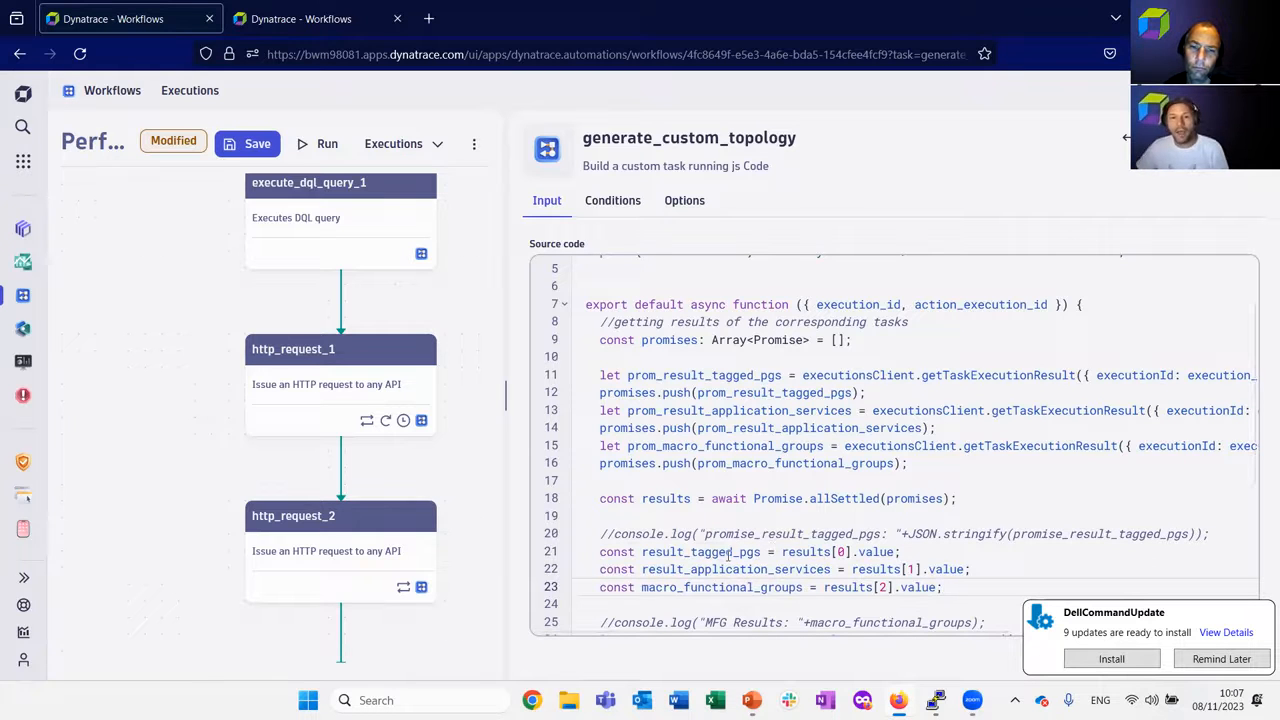
Highlight the three uncommented result constants in turn and bring the rest of the generate_custom_topology code into view.
double_click(681, 551)
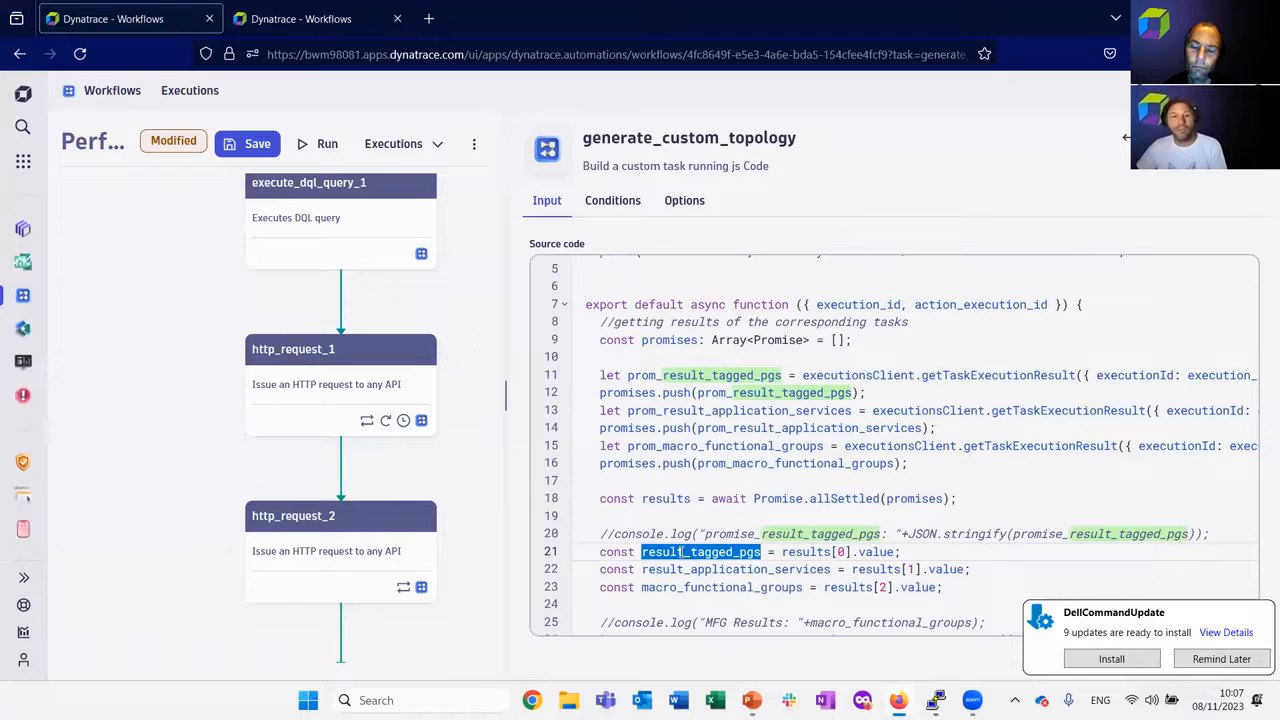
double_click(704, 569)
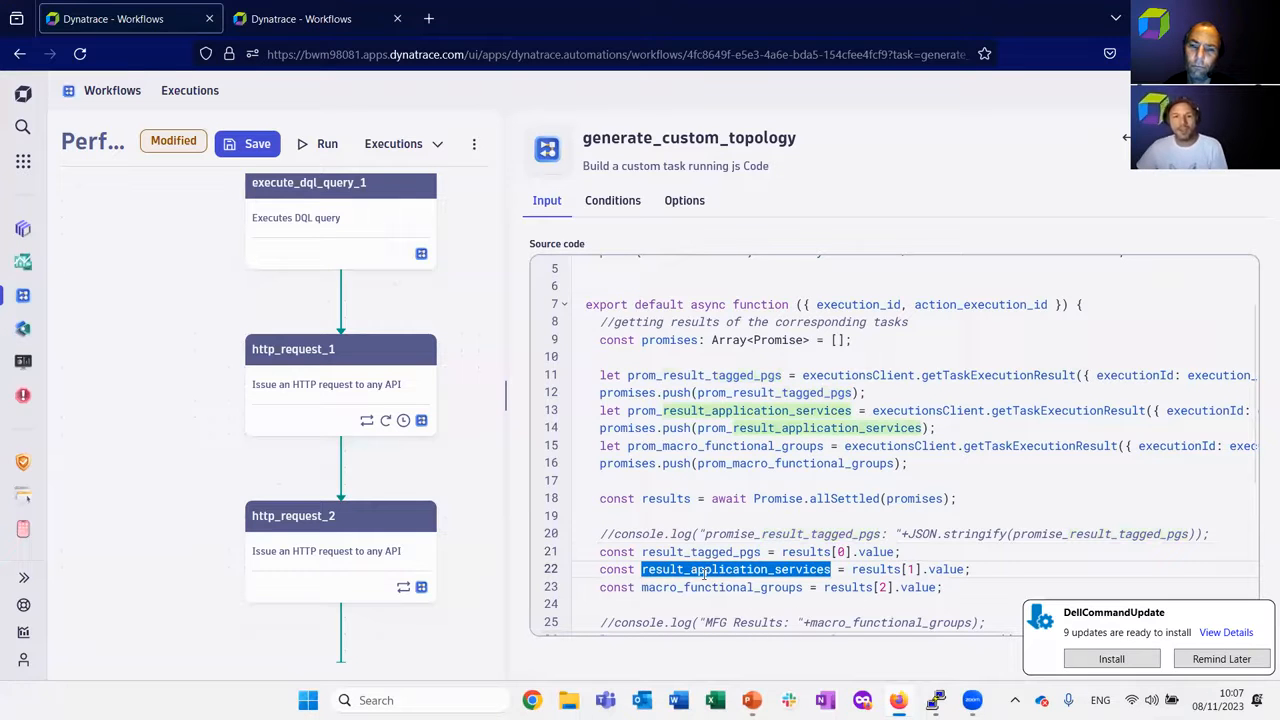
double_click(708, 587)
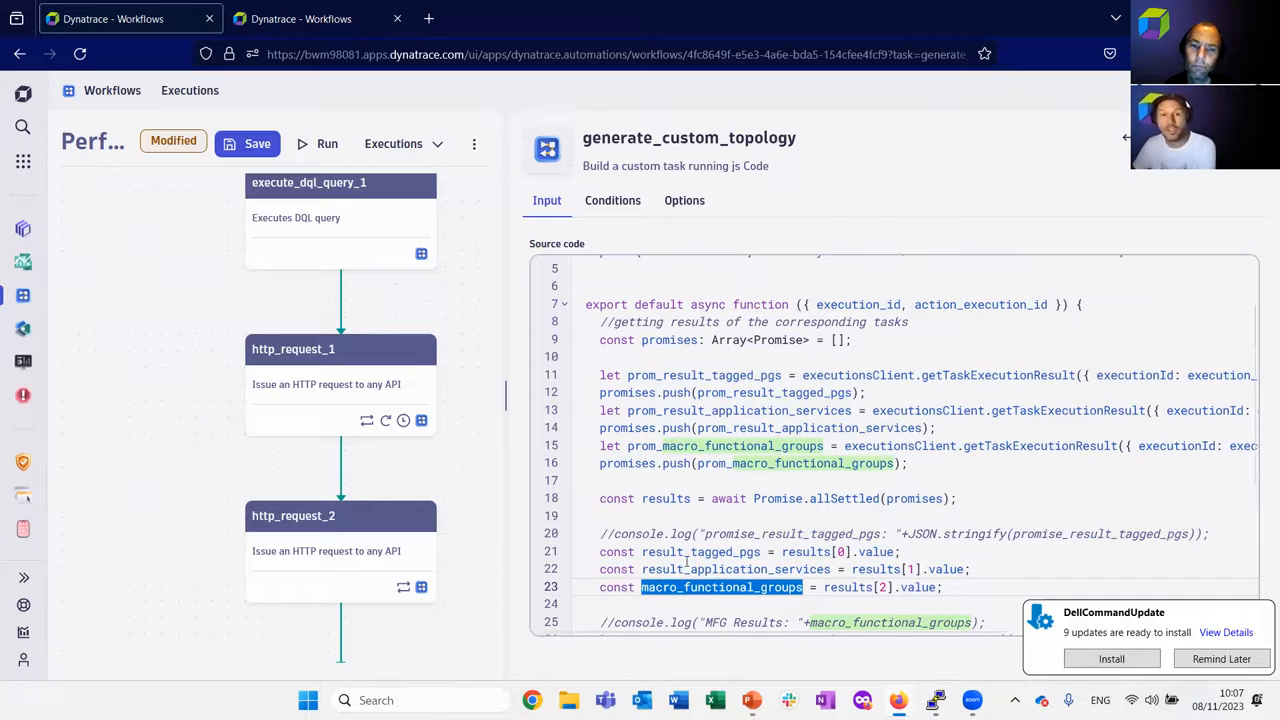
scroll(681, 490, "down", 3)
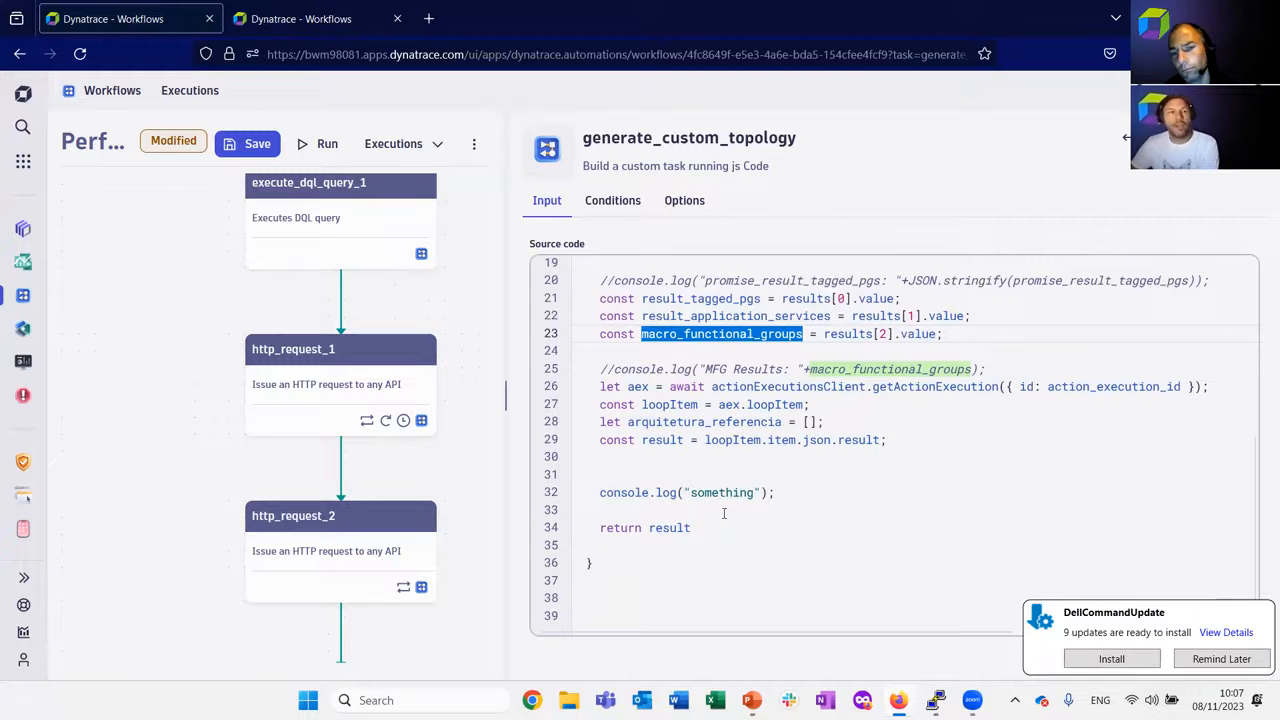
Save the Performance Clinic Demo workflow and run it, postponing the DellCommandUpdate notice.
left_click(246, 142)
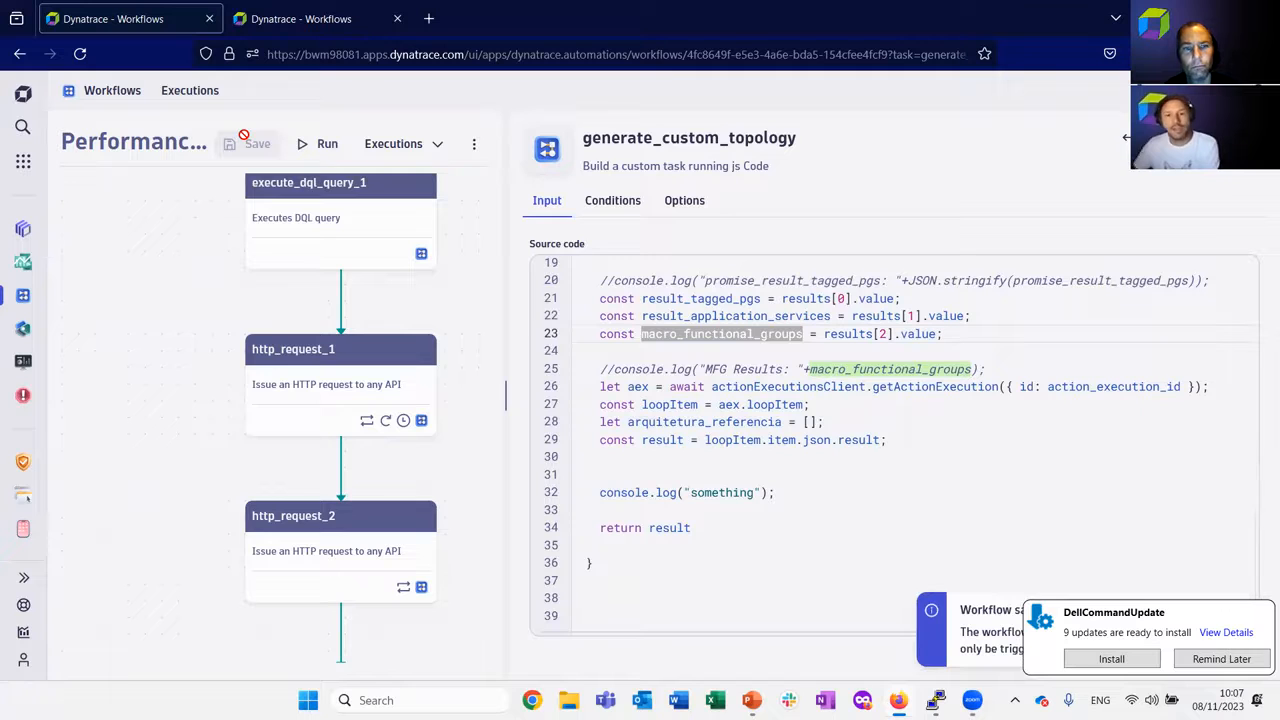
left_click(1221, 659)
left_click(322, 144)
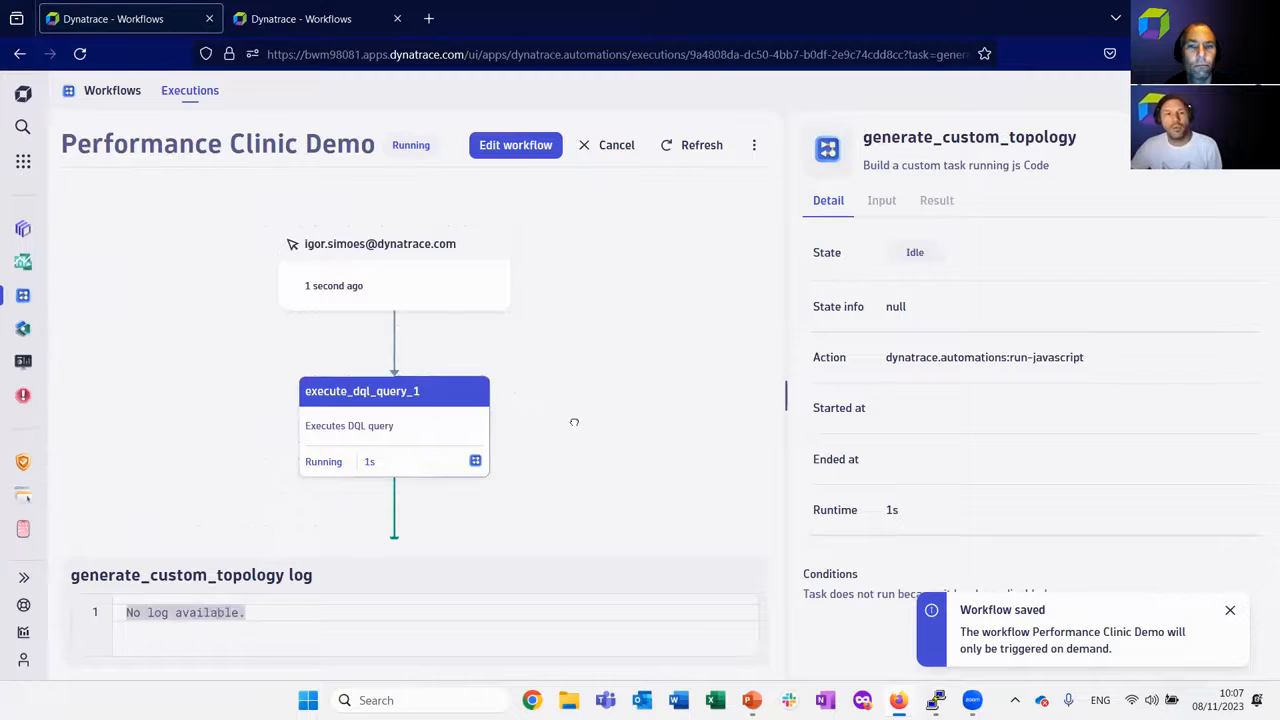
Inspect the looped results of http_request_1 in the execution and check the tasks down to generate_custom_topology.
left_click_drag(574, 421, 579, 187)
left_click(391, 342)
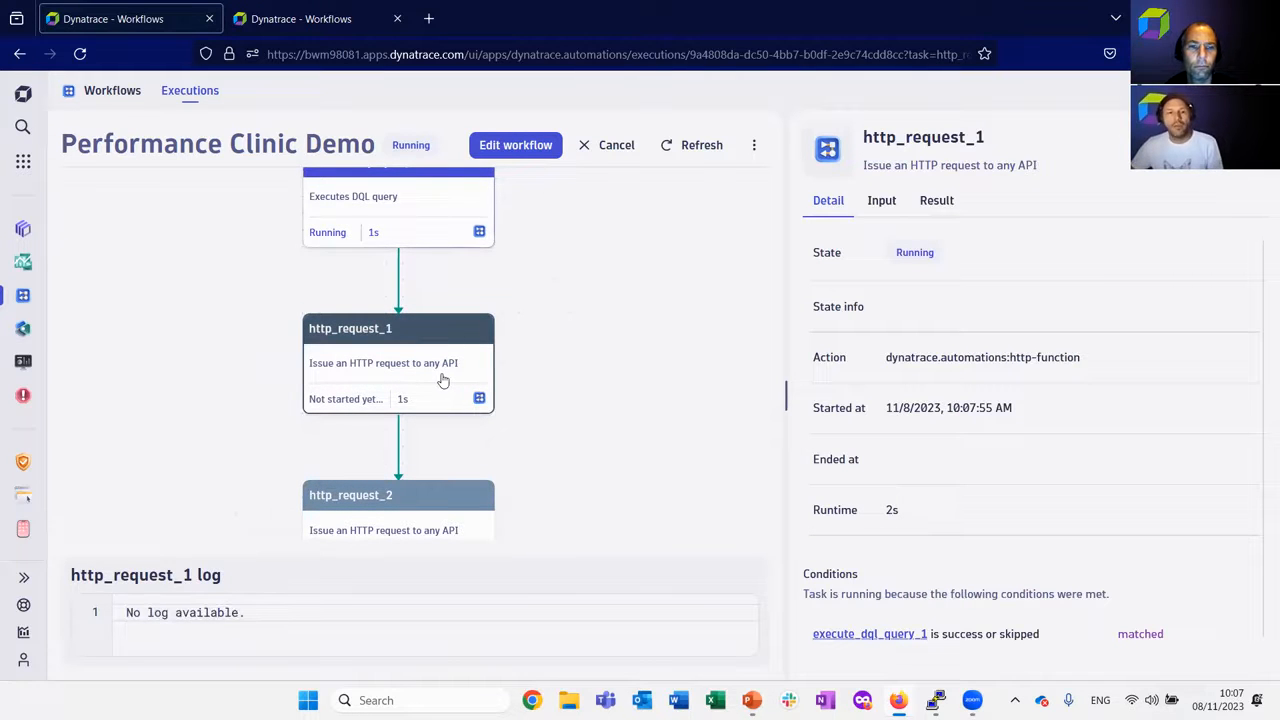
left_click(940, 203)
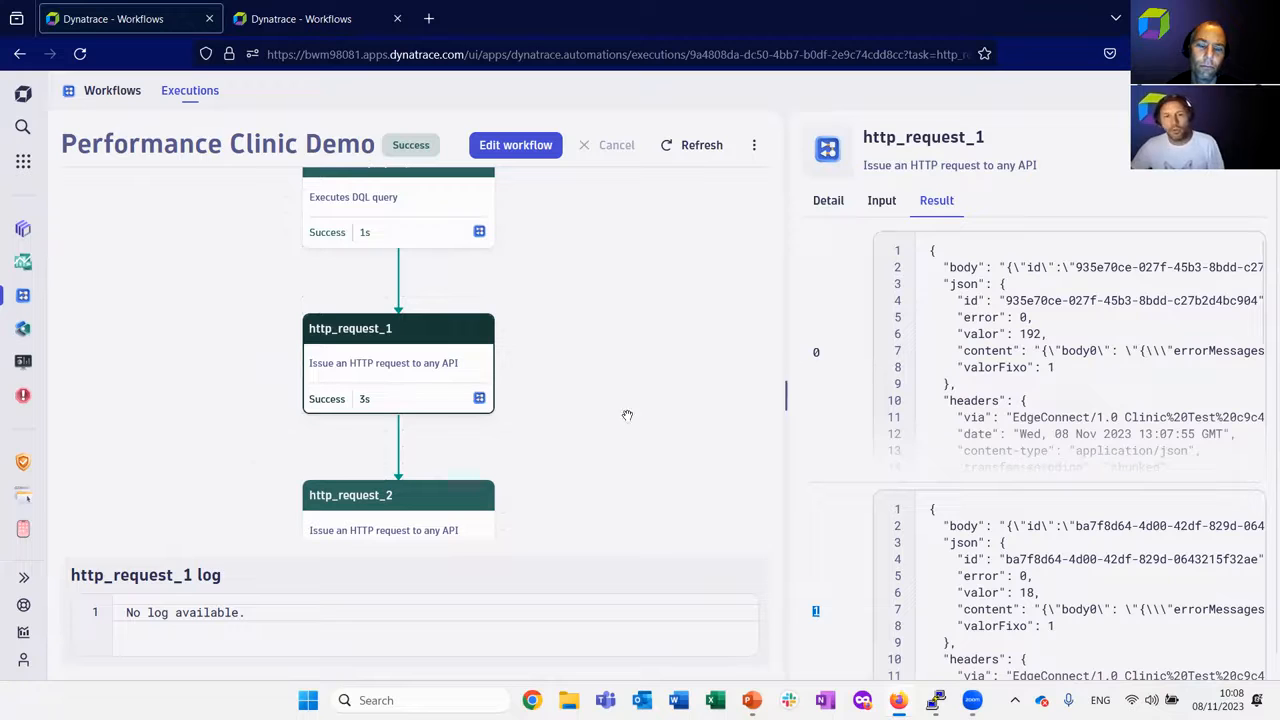
left_click_drag(603, 436, 637, 311)
left_click_drag(725, 478, 629, 349)
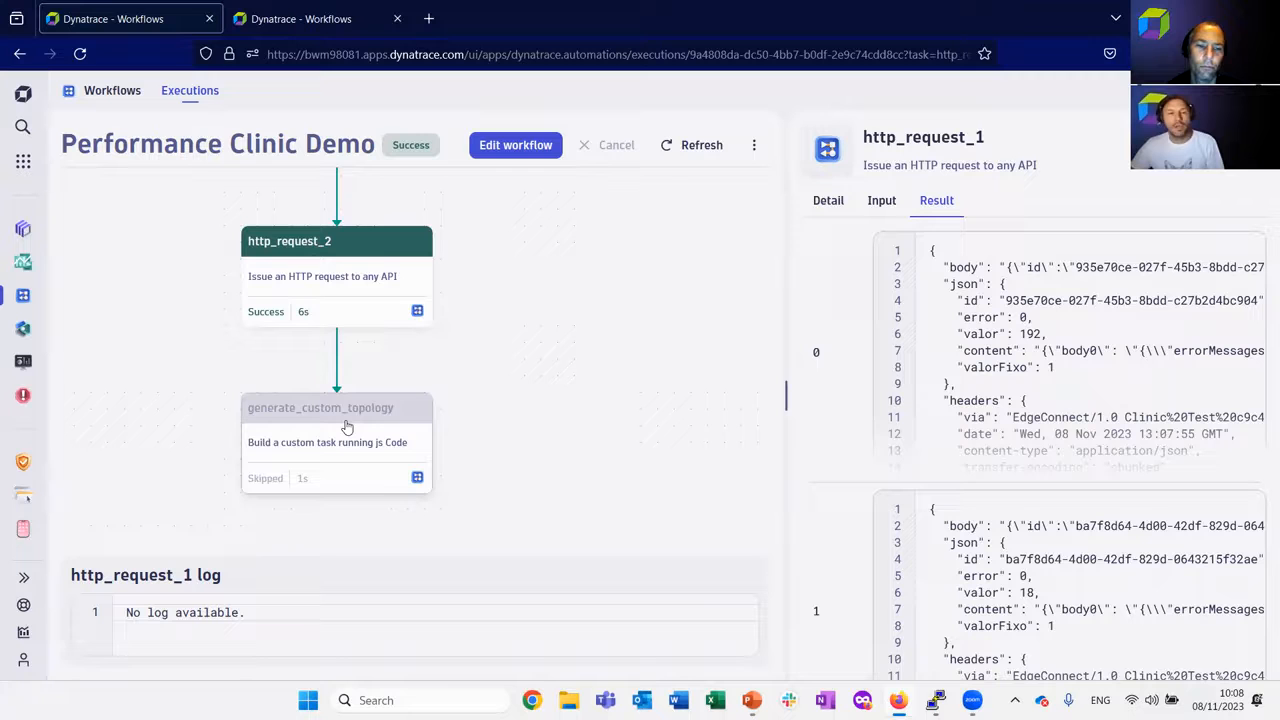
Return to editing the Performance Clinic Demo workflow and enable the generate_custom_topology task.
left_click(518, 147)
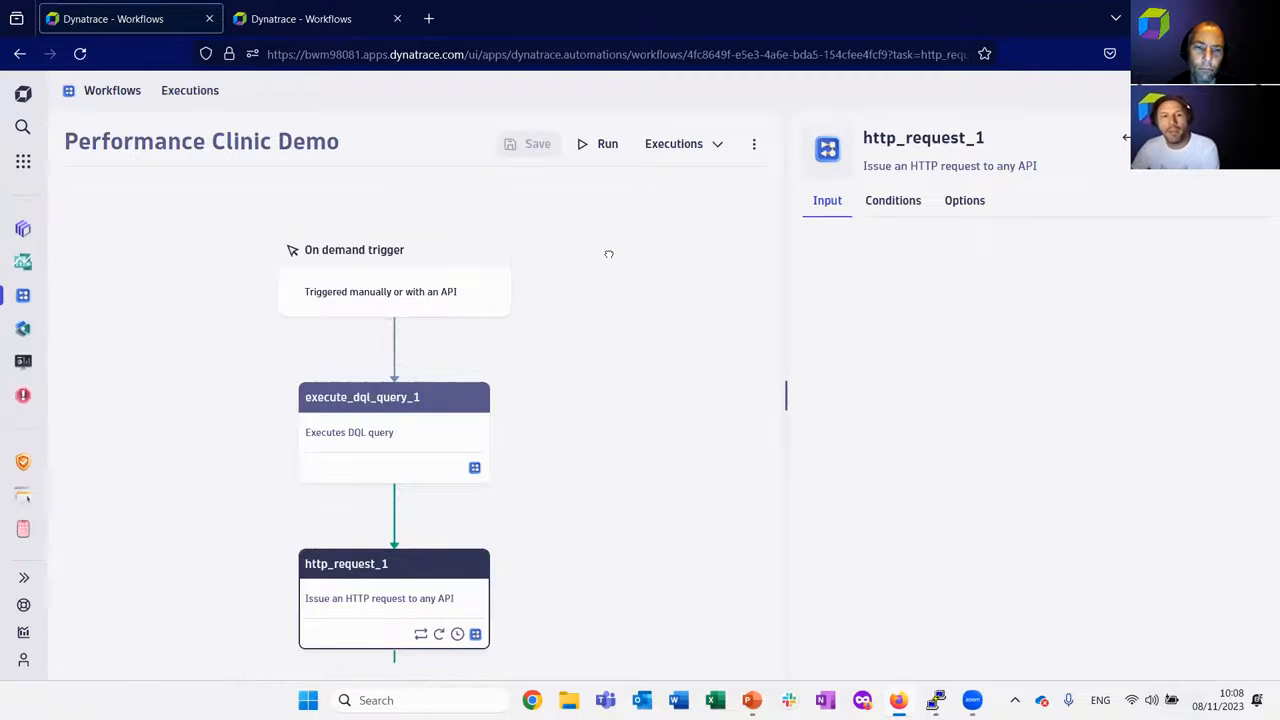
scroll(591, 311, "down", 5)
left_click(468, 455)
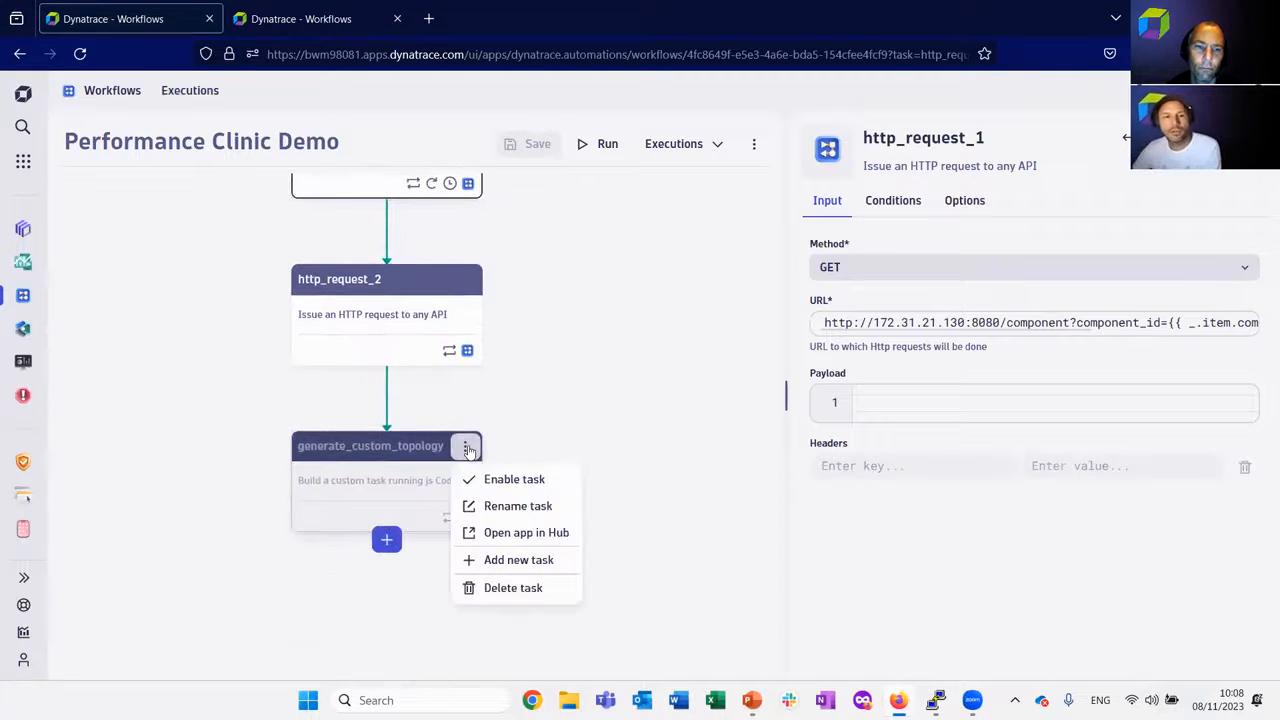
left_click(500, 480)
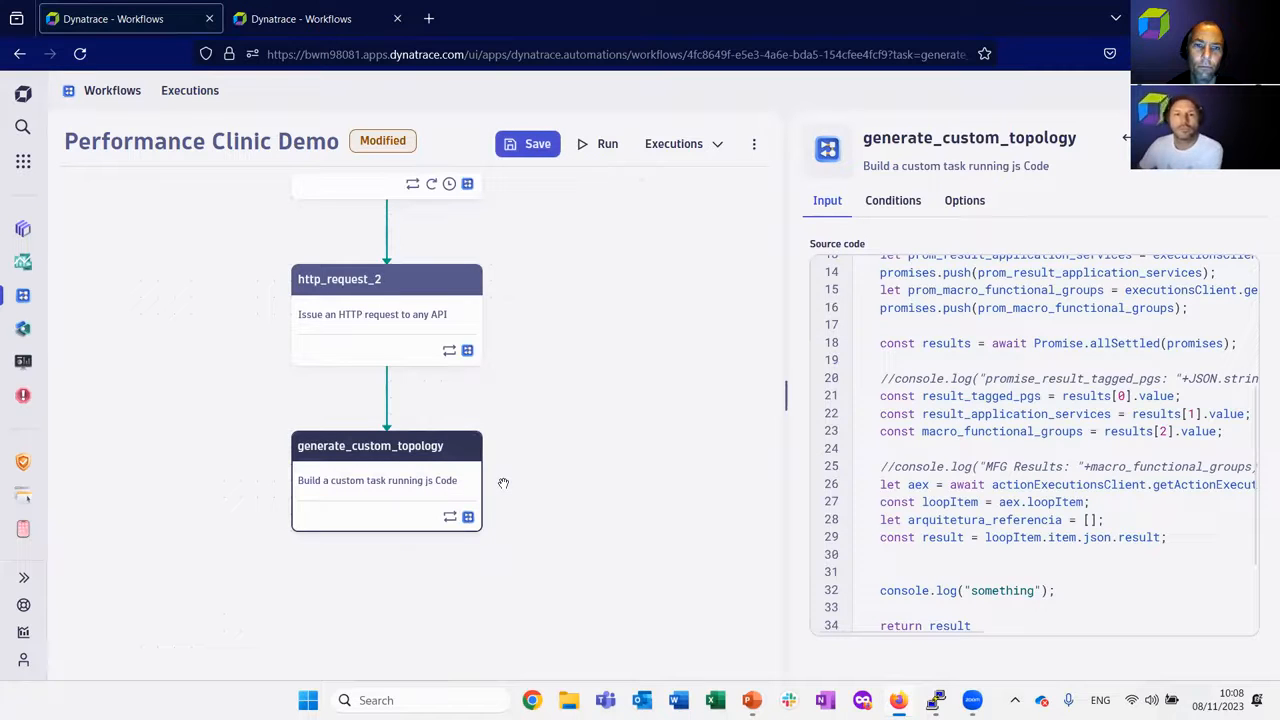
Save the workflow with generate_custom_topology enabled and run it.
left_click(516, 144)
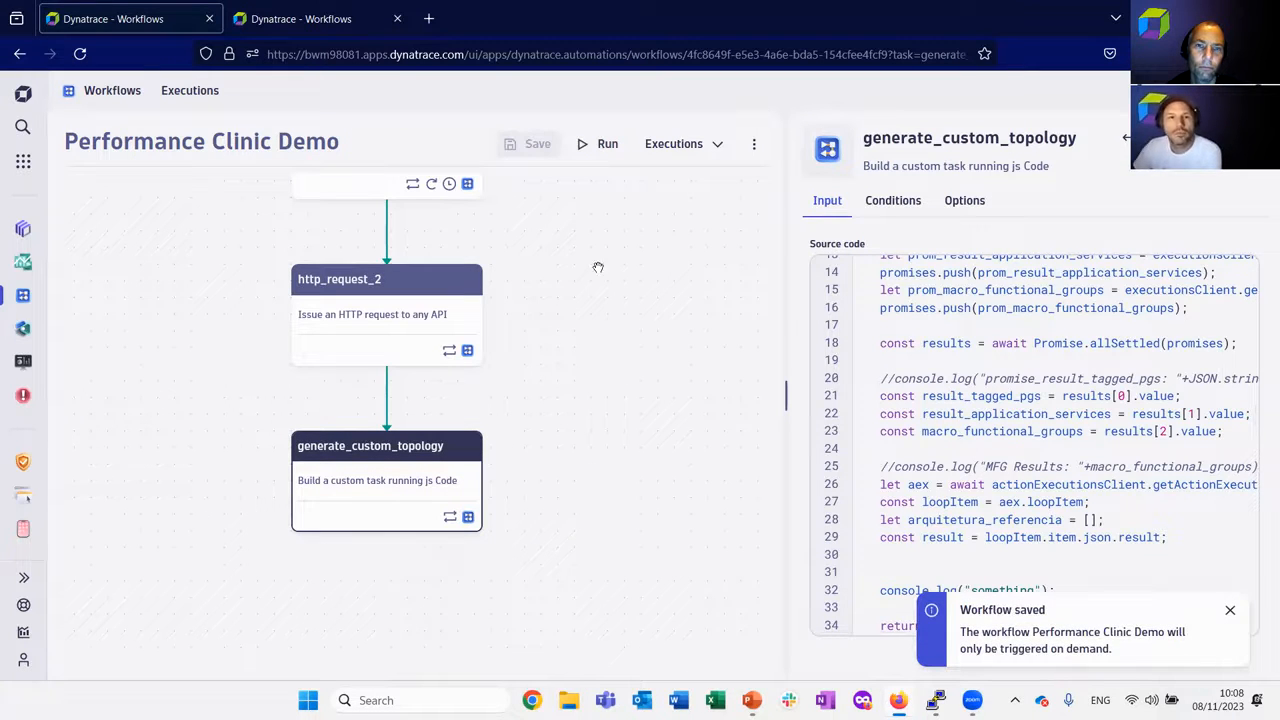
left_click_drag(610, 280, 602, 183)
left_click(601, 144)
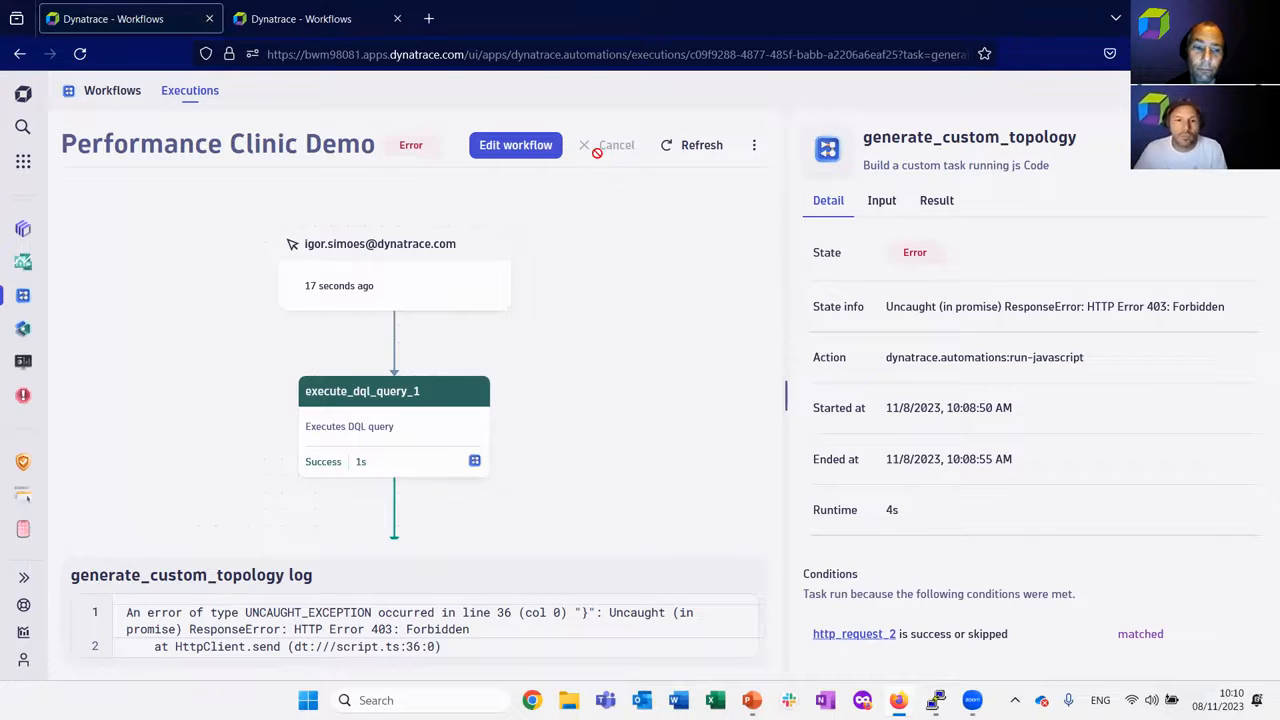
Examine the generate_custom_topology log in an enlarged log area and highlight the line number named in the error.
scroll(572, 460, "down", 2)
scroll(611, 390, "down", 7)
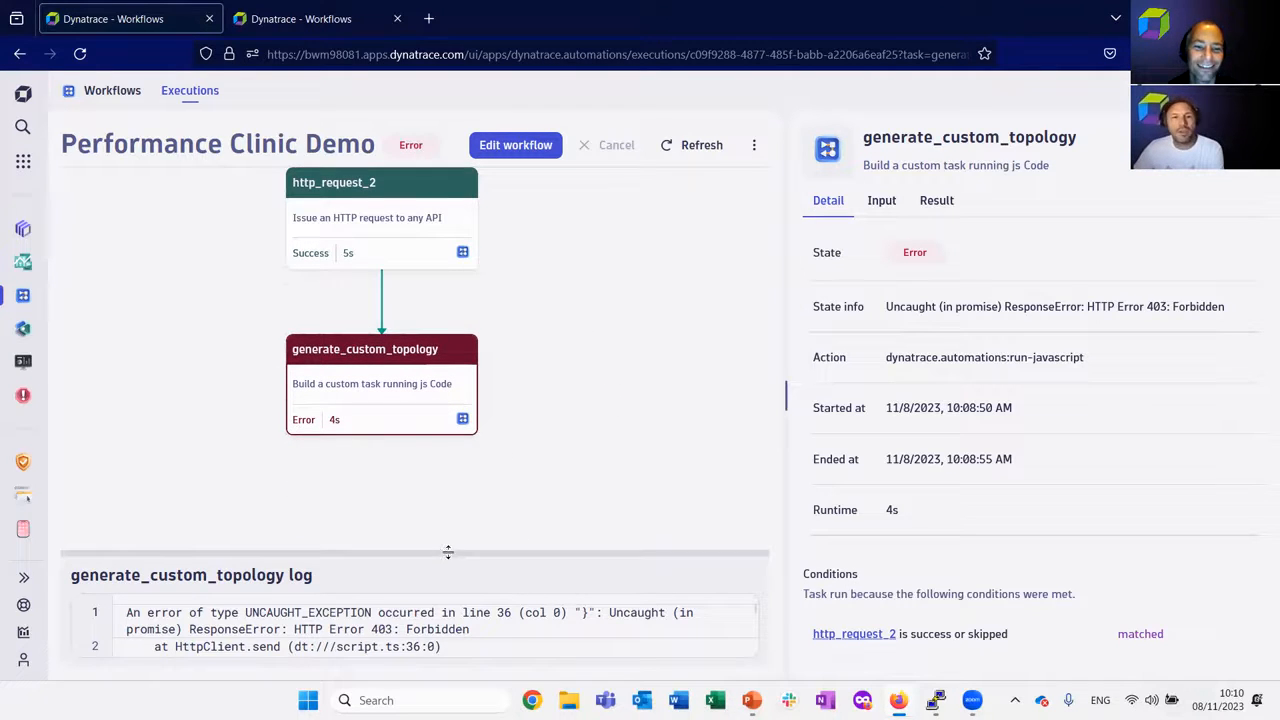
left_click_drag(449, 551, 449, 486)
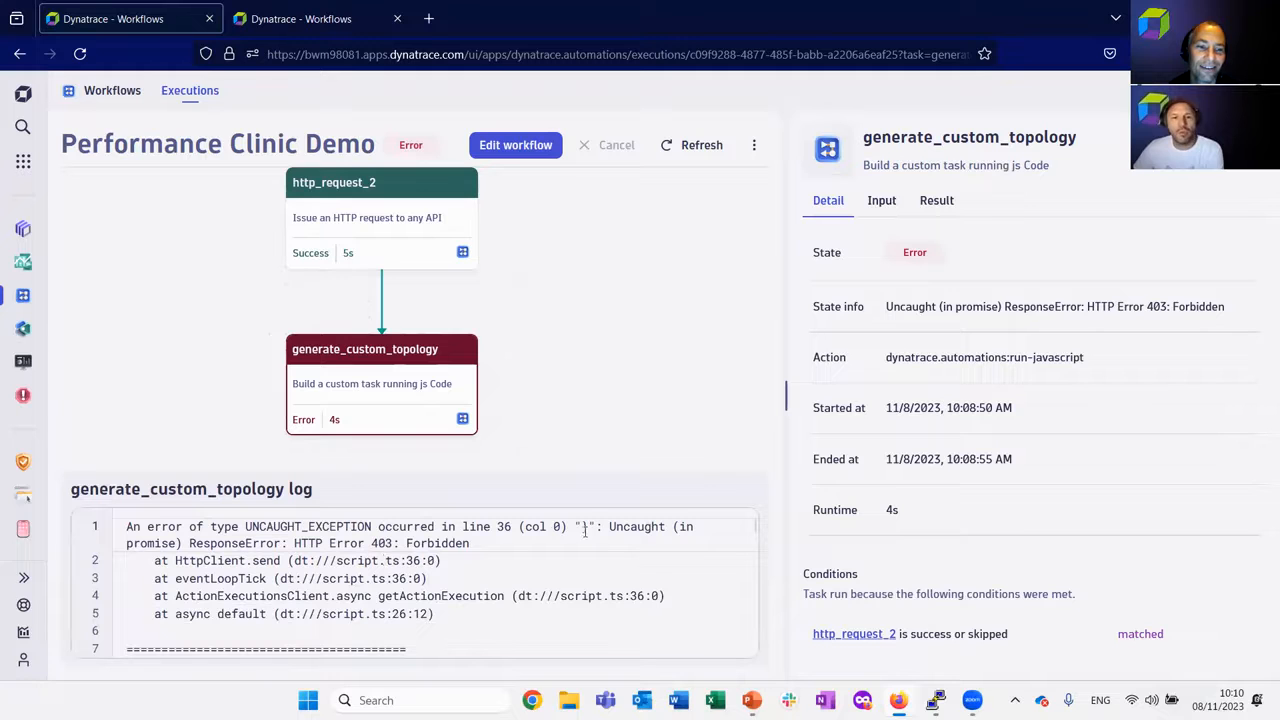
double_click(500, 527)
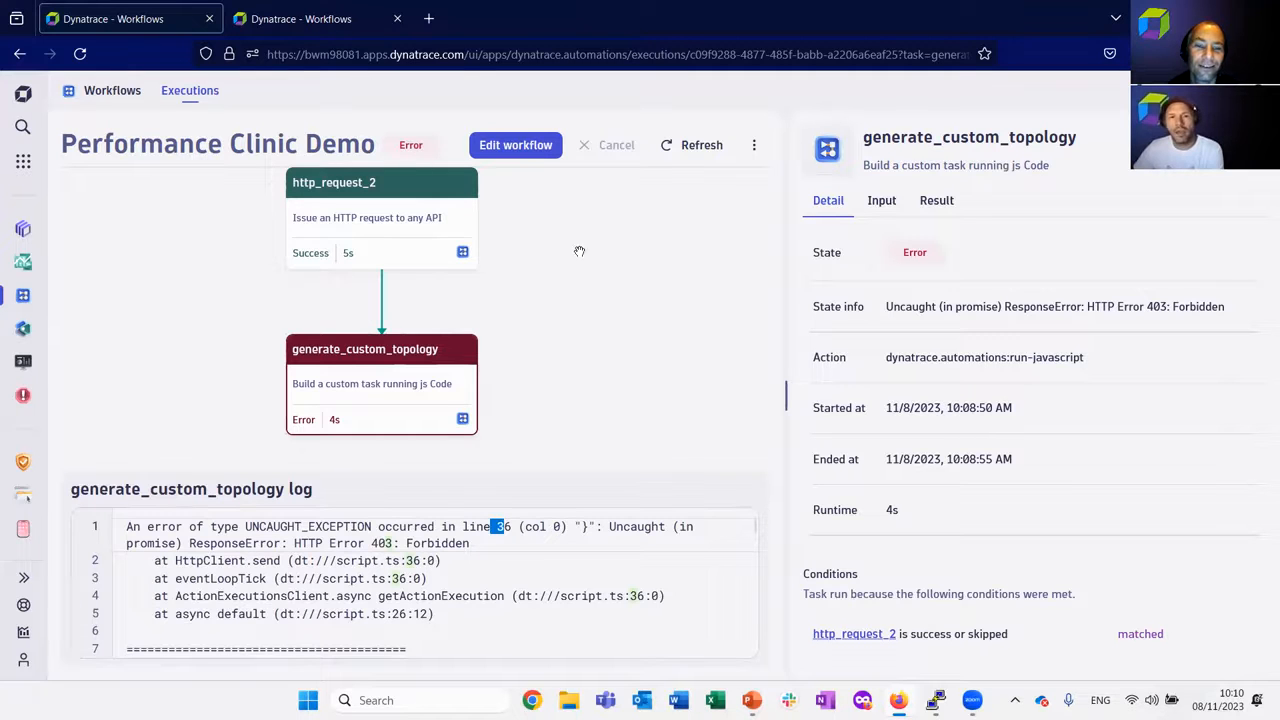
Open the workflow for editing, locate line 36 of the generate_custom_topology source code and widen the code area.
left_click(531, 148)
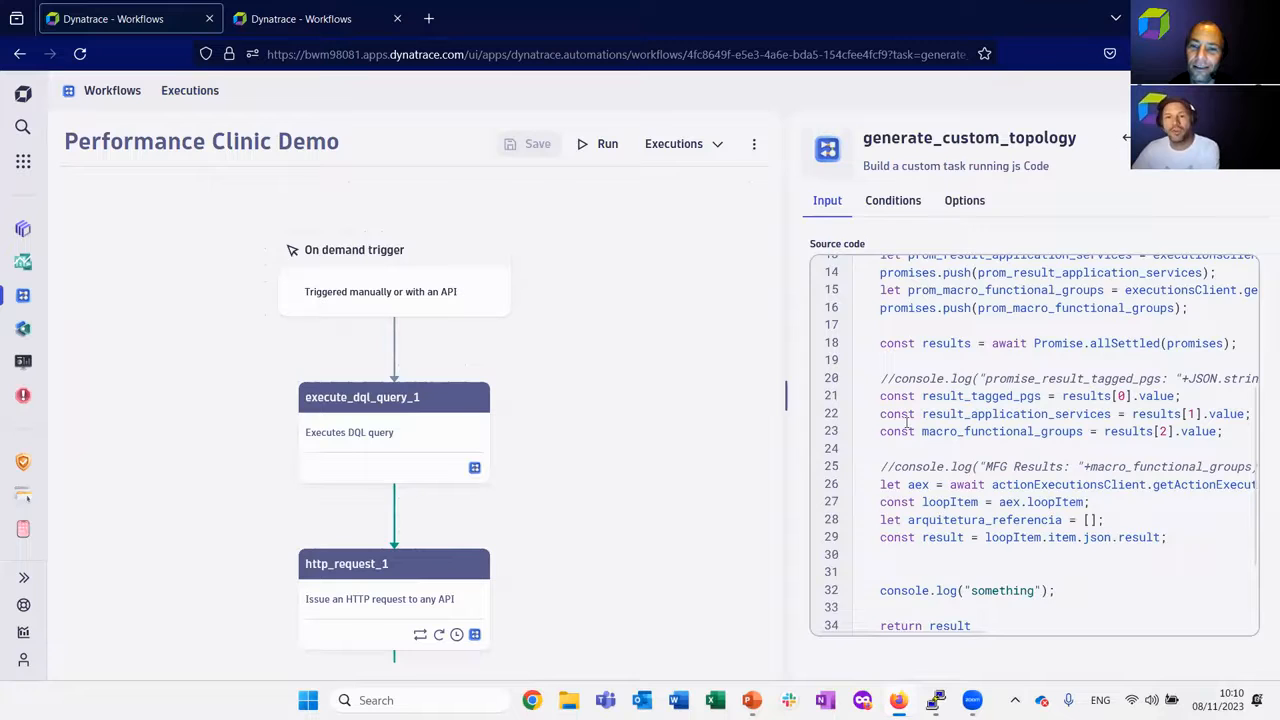
scroll(906, 421, "down", 2)
left_click(885, 564)
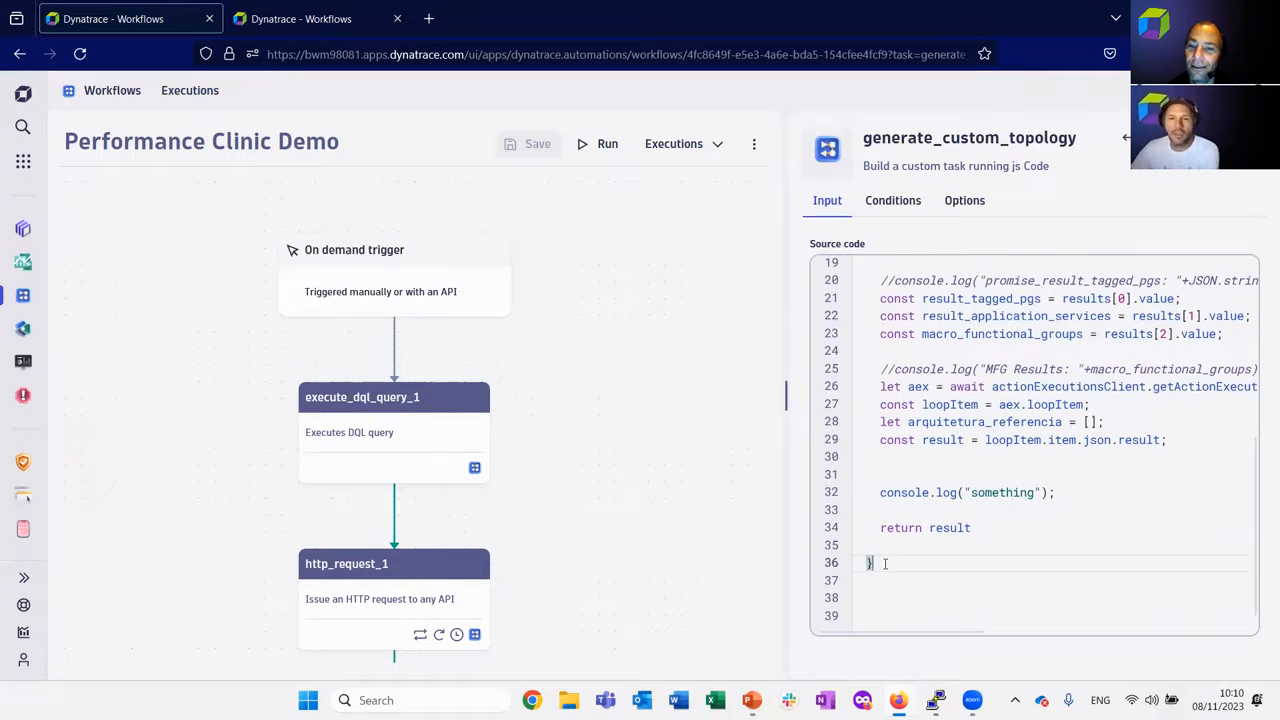
left_click_drag(788, 394, 649, 385)
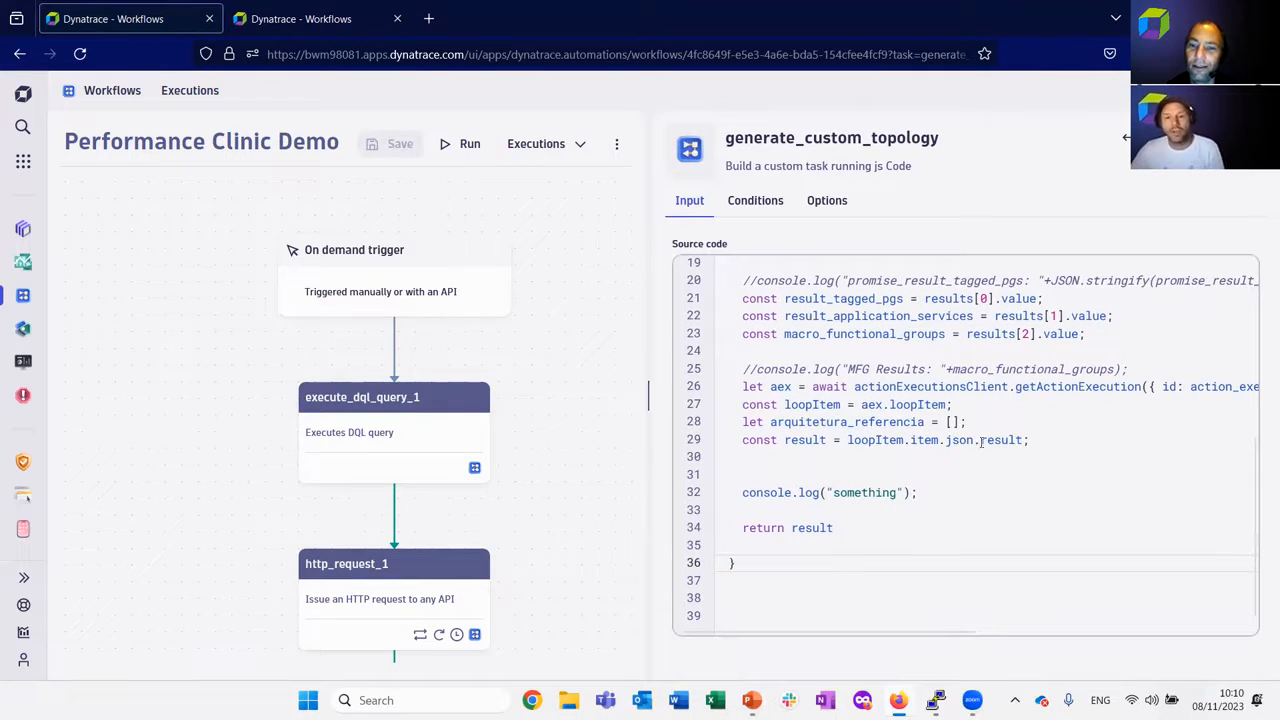
Comment out lines 26–29 of the source code, covering aex, loopItem, arquitetura_referencia and result.
left_click(1055, 441)
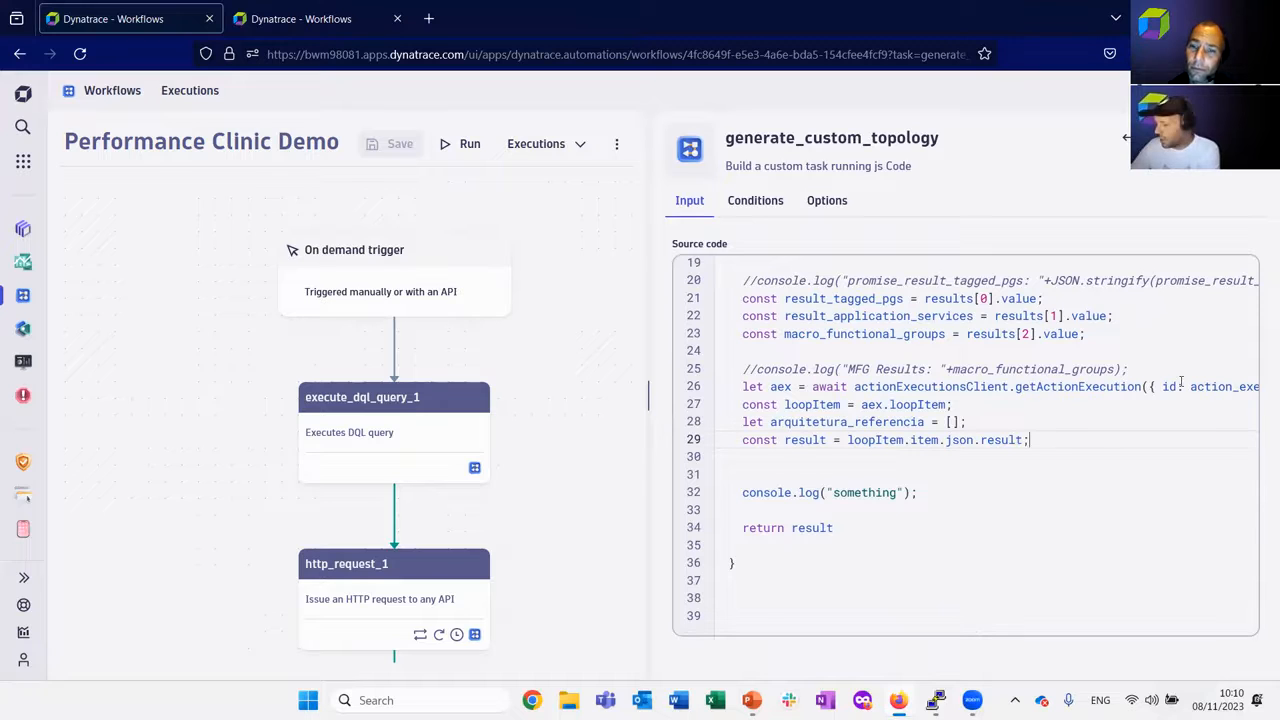
key("Up")
key("Up")
key("Up")
key("Home")
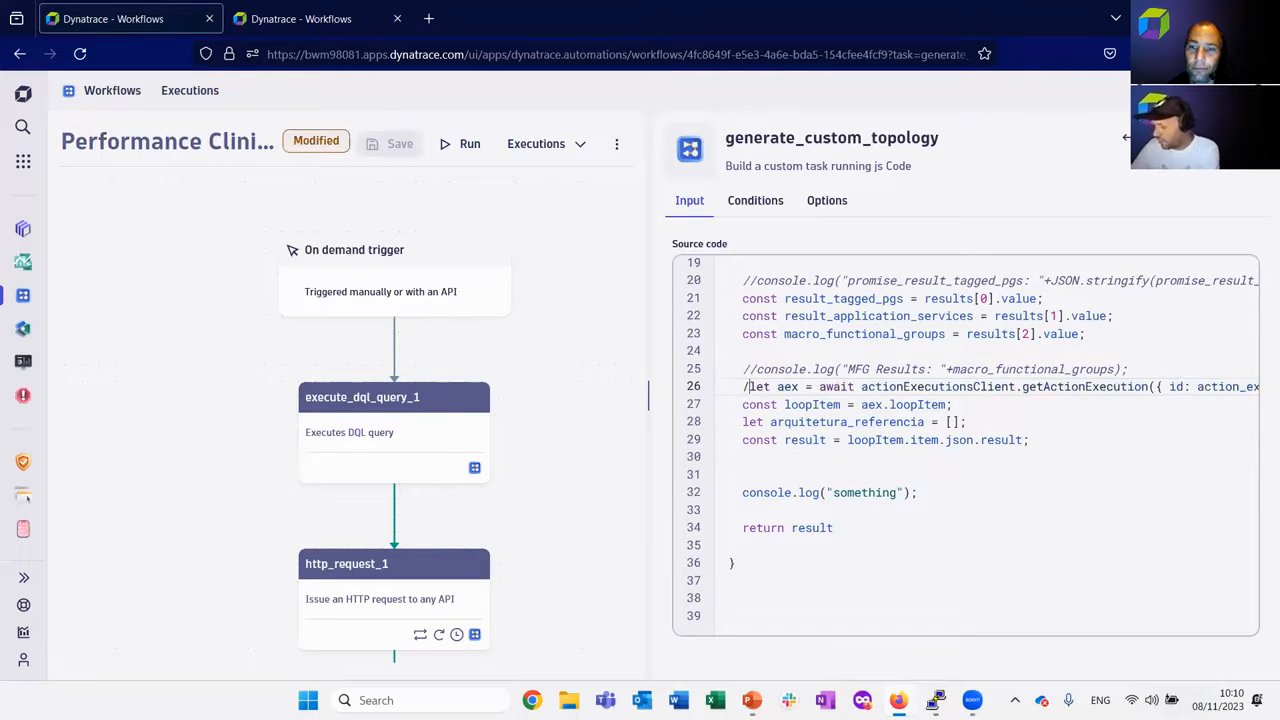
type("//")
key("Down")
type("//")
key("Down")
type("//")
key("Down")
key("Left")
type("//")
Comment out the result_tagged_pgs, result_application_services and macro_functional_groups constants on lines 21–23.
key("Up")
key("Up")
Enclose lines 9–18, from the promises array to the results constant, in a /* */ block comment.
key("Up")
key("Up")
key("Up")
key("Up")
key("Up")
key("Up")
key("Up")
key("Down")
key("Left")
key("Left")
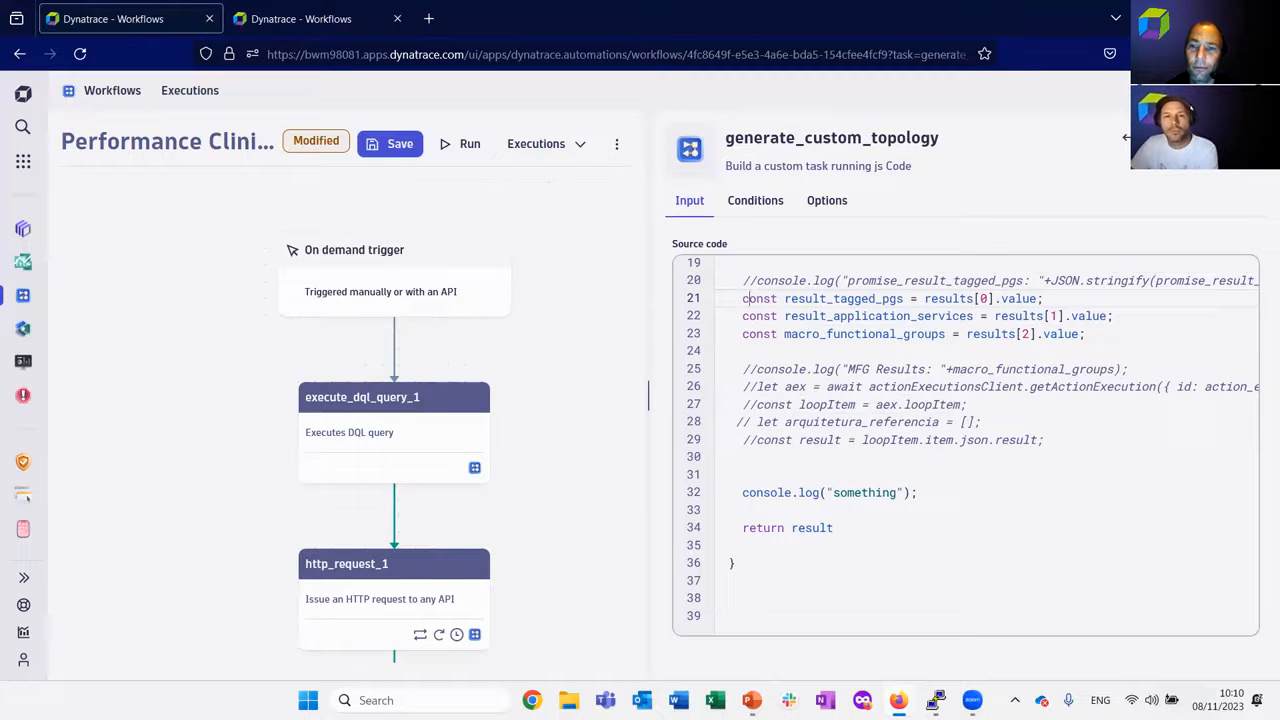
type("//")
key("Down")
key("Left")
key("Left")
type("//")
key("Down")
key("Left")
key("Left")
type("//")
key("Up")
key("Up")
key("Up")
key("Up")
key("Up")
key("Up")
key("Up")
key("Up")
key("Up")
key("Up")
key("Up")
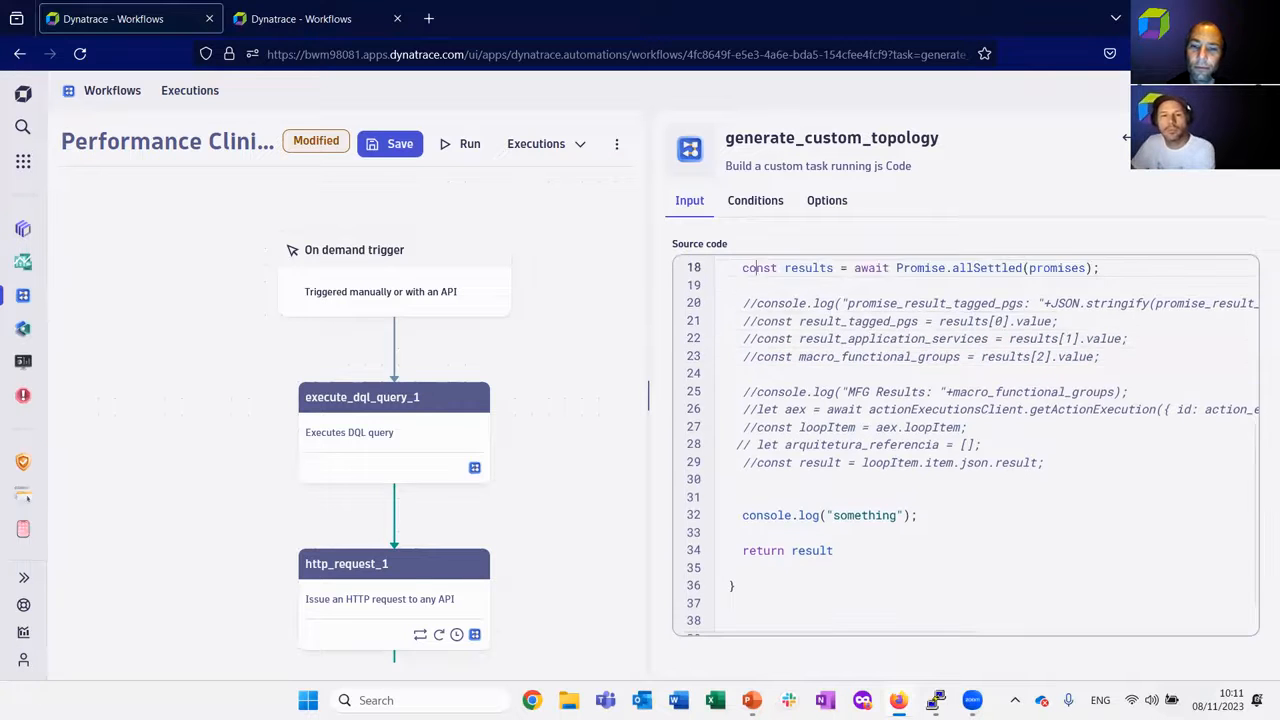
key("Up")
key("Up")
key("Up")
key("Left")
key("Left")
type("/*")
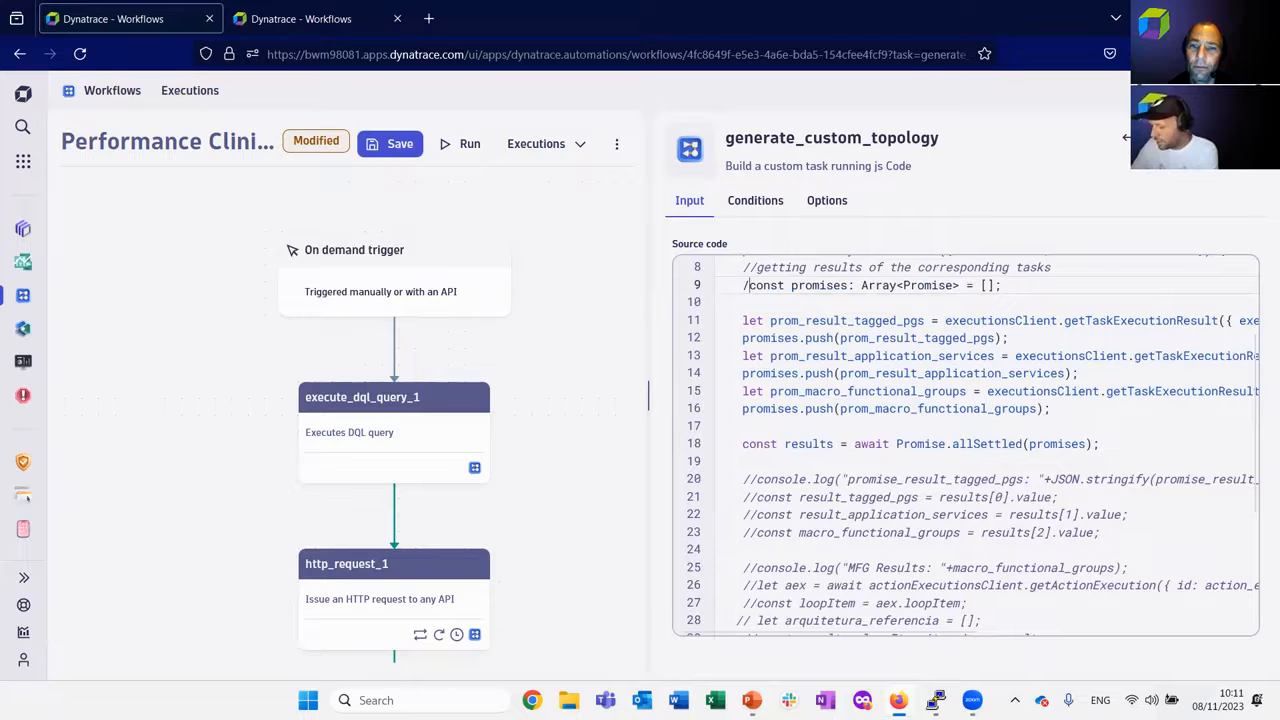
key("Down")
key("Down")
key("Down")
key("Down")
key("Down")
key("Down")
key("Down")
key("Down")
key("Down")
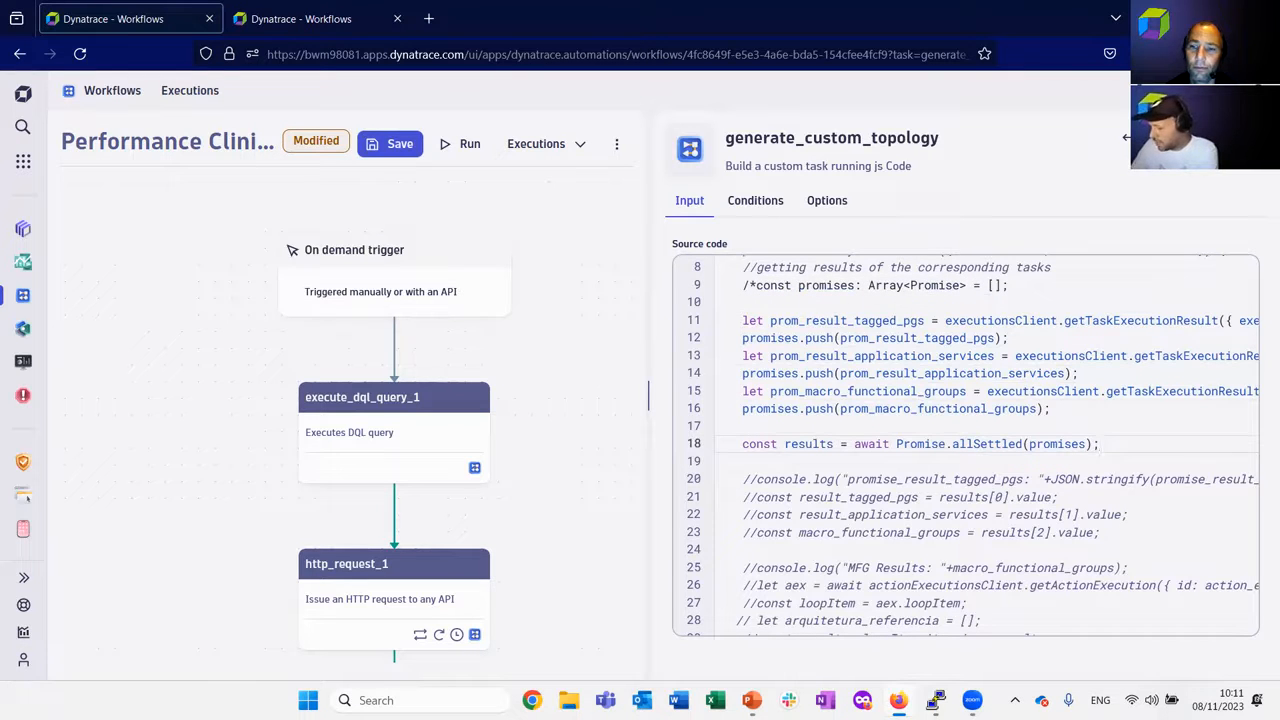
type("*/")
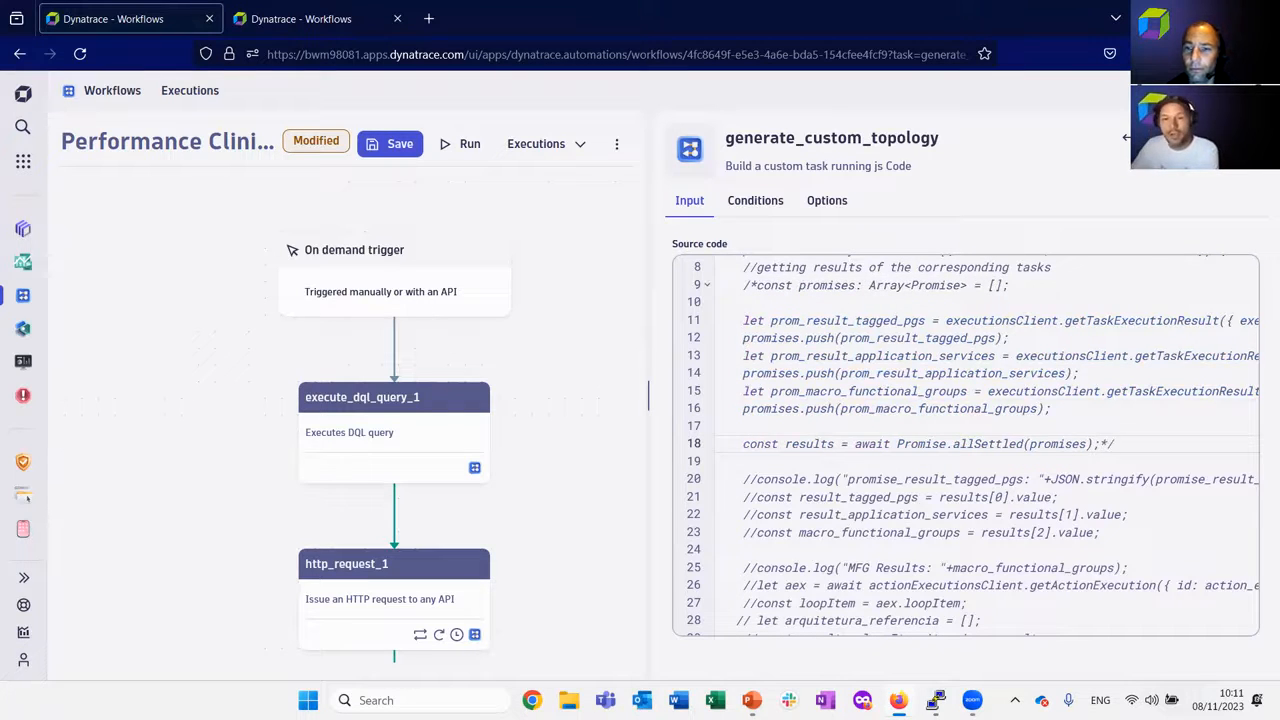
Change the return statement on line 34 to return "something"; and highlight it.
key("Down")
key("Down")
key("Down")
key("Down")
key("Down")
key("Down")
key("Down")
key("Down")
key("Down")
key("Down")
key("Down")
key("Down")
key("Down")
key("Down")
key("Down")
key("Down")
key("Down")
key("Down")
key("Down")
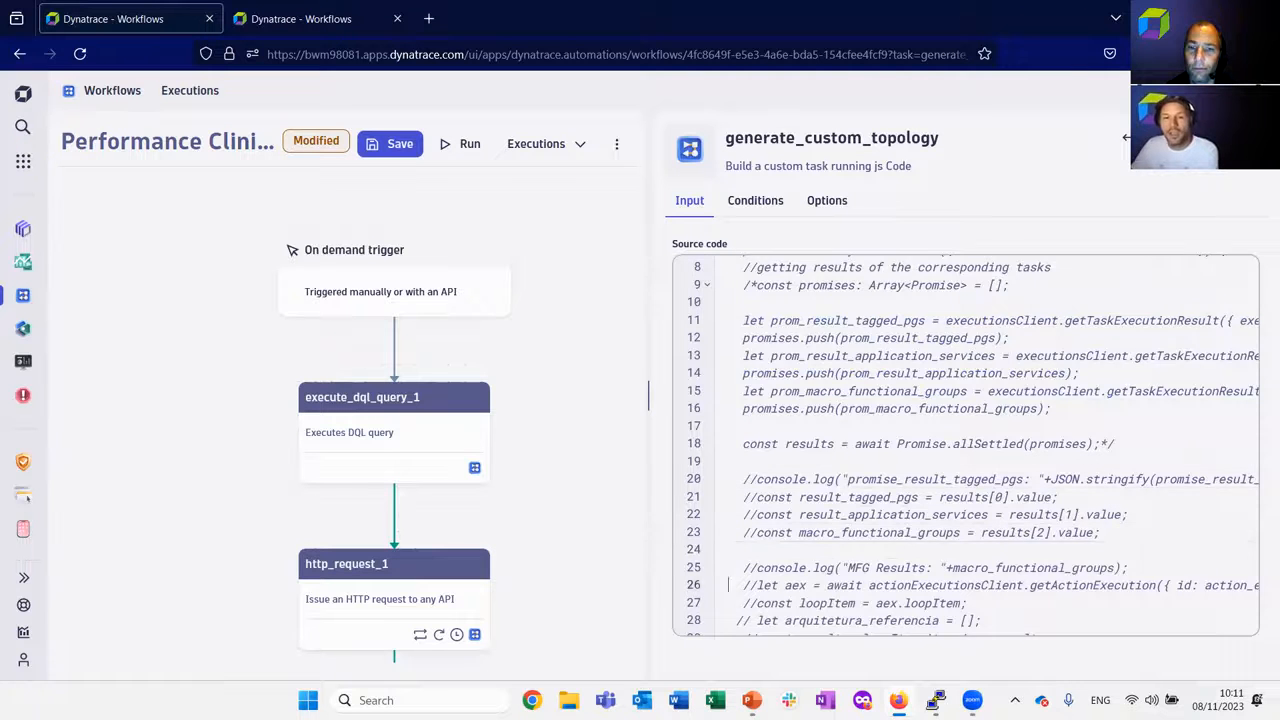
key("Up")
key("Up")
key("Up")
key("Up")
key("Up")
key("Up")
key("Up")
key("Up")
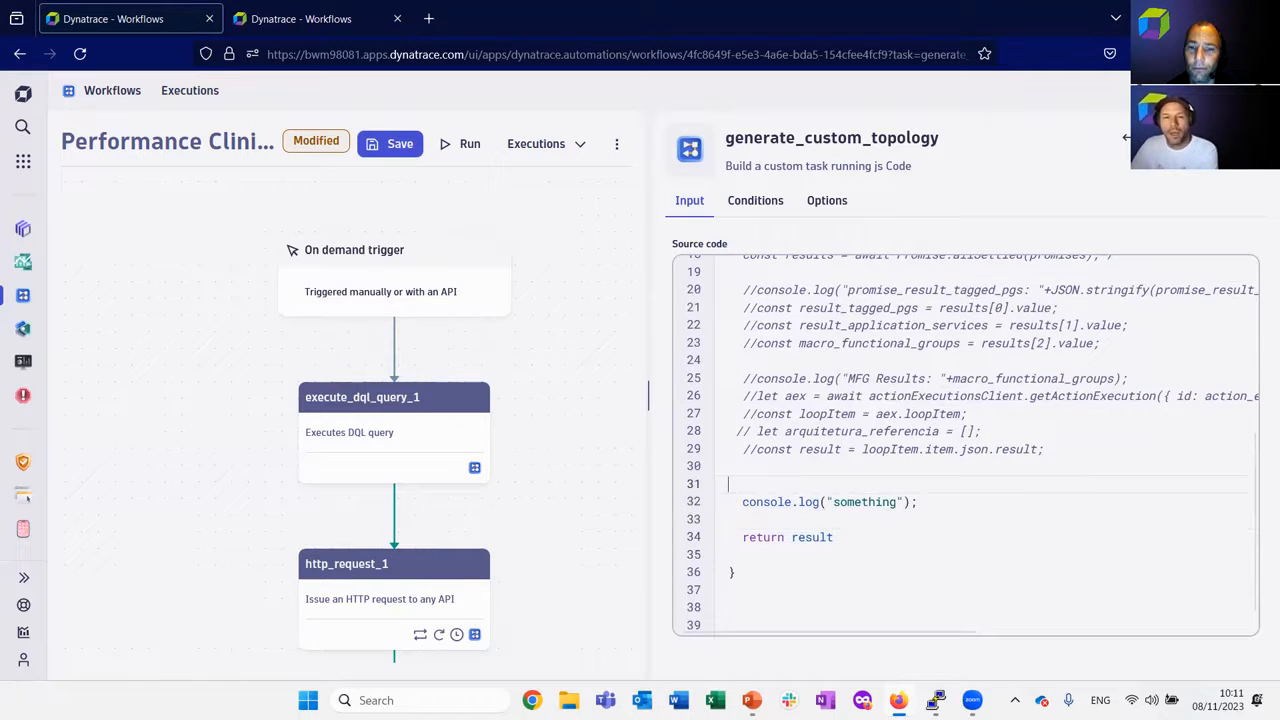
key("Down")
key("Down")
key("Down")
key("Right")
key("Right")
key("Right")
key("Right")
key("Right")
key("Right")
key("Right")
key("Right")
key("Right")
key("Right")
key("Right")
key("Left")
key("Left")
key("shift+End")
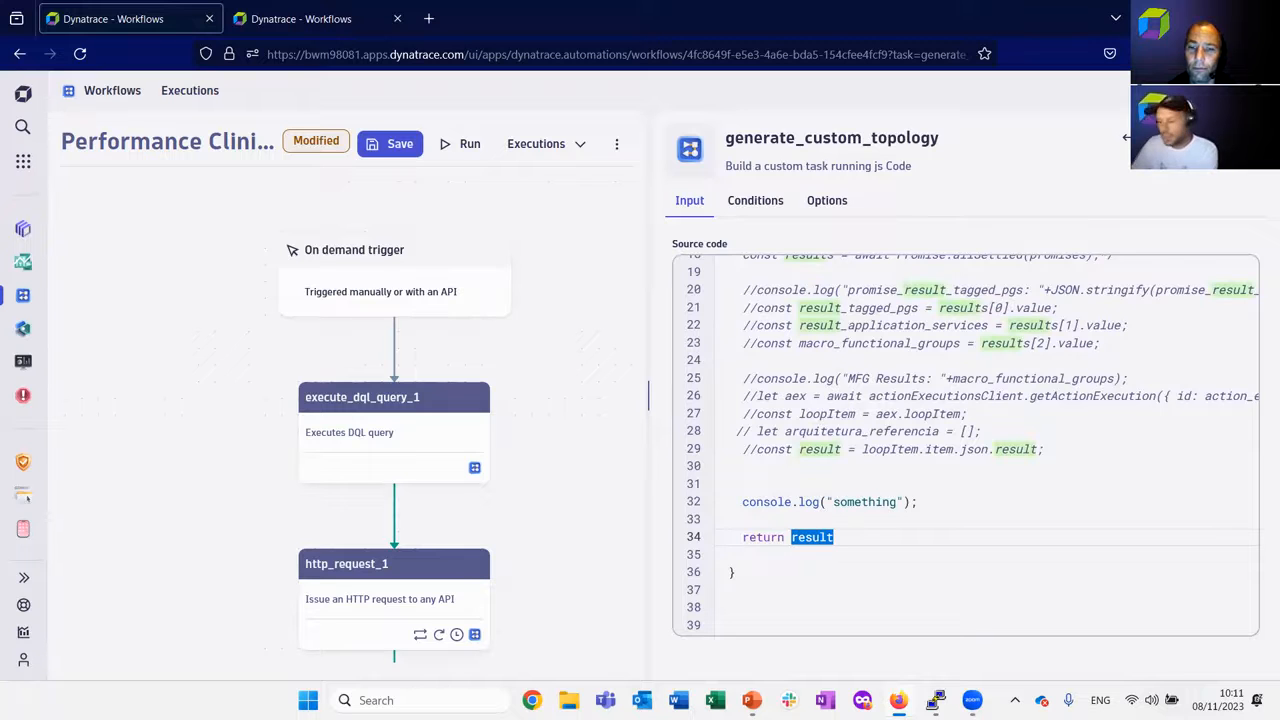
type("\"\"")
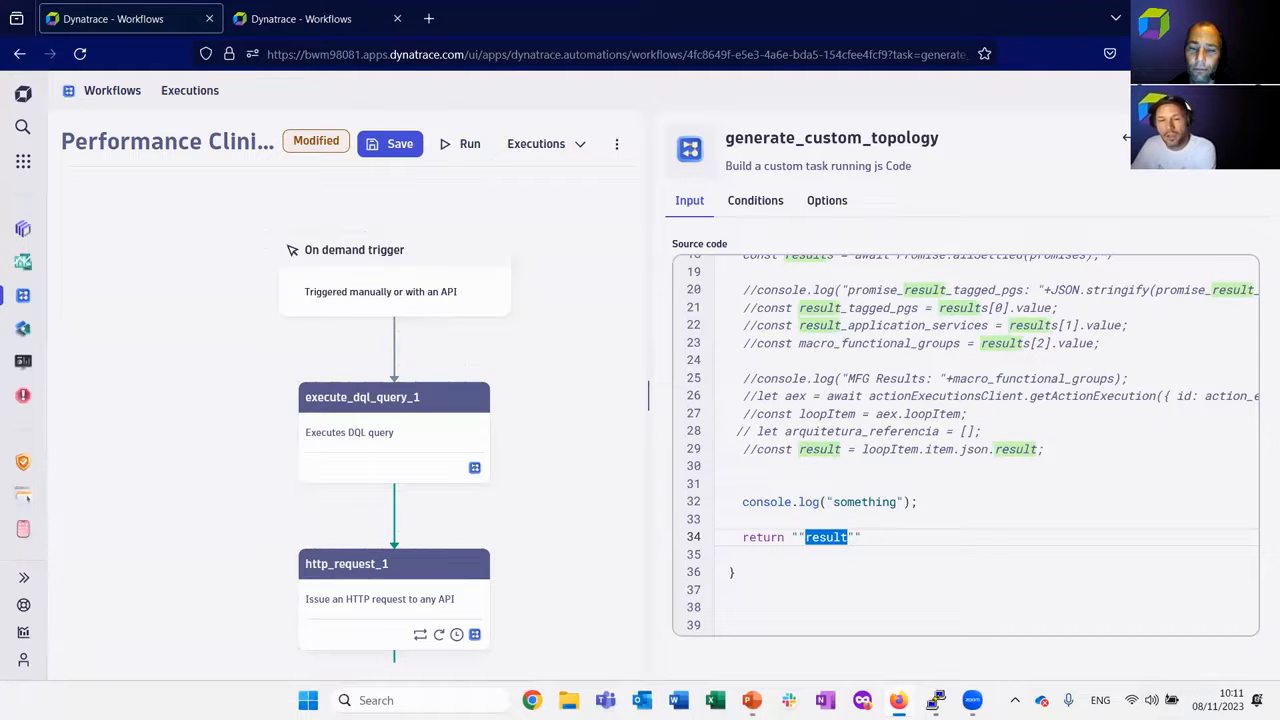
key("Right")
key("Right")
key("ctrl+shift+Left")
key("ctrl+shift+Left")
key("shift+Left")
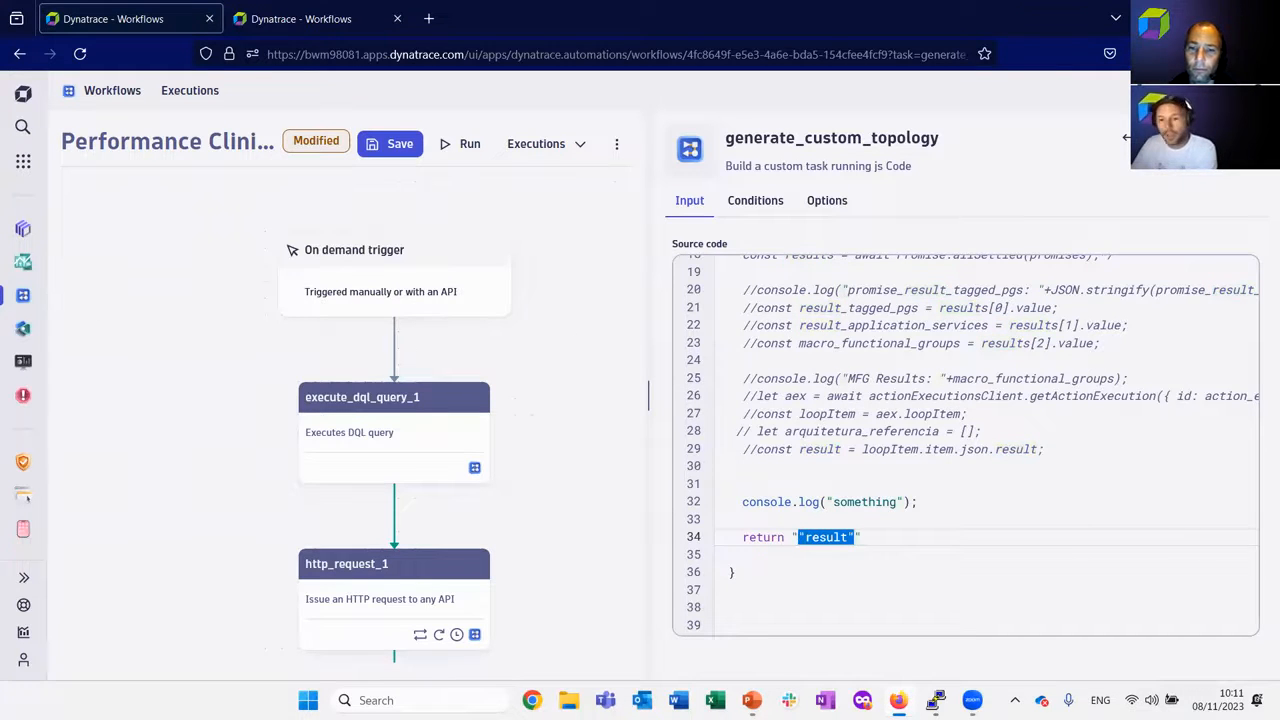
type("some")
type("tyhi")
key("BackSpace")
key("BackSpace")
key("BackSpace")
type("hing\"")
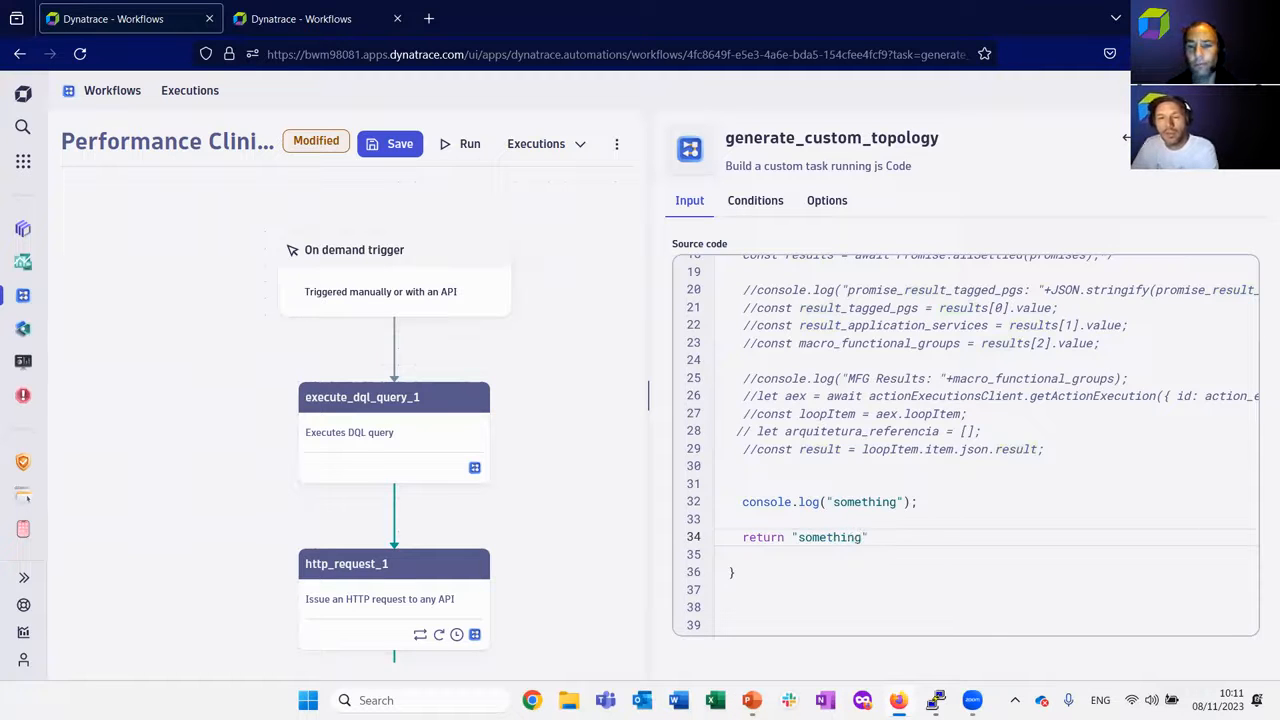
type(";")
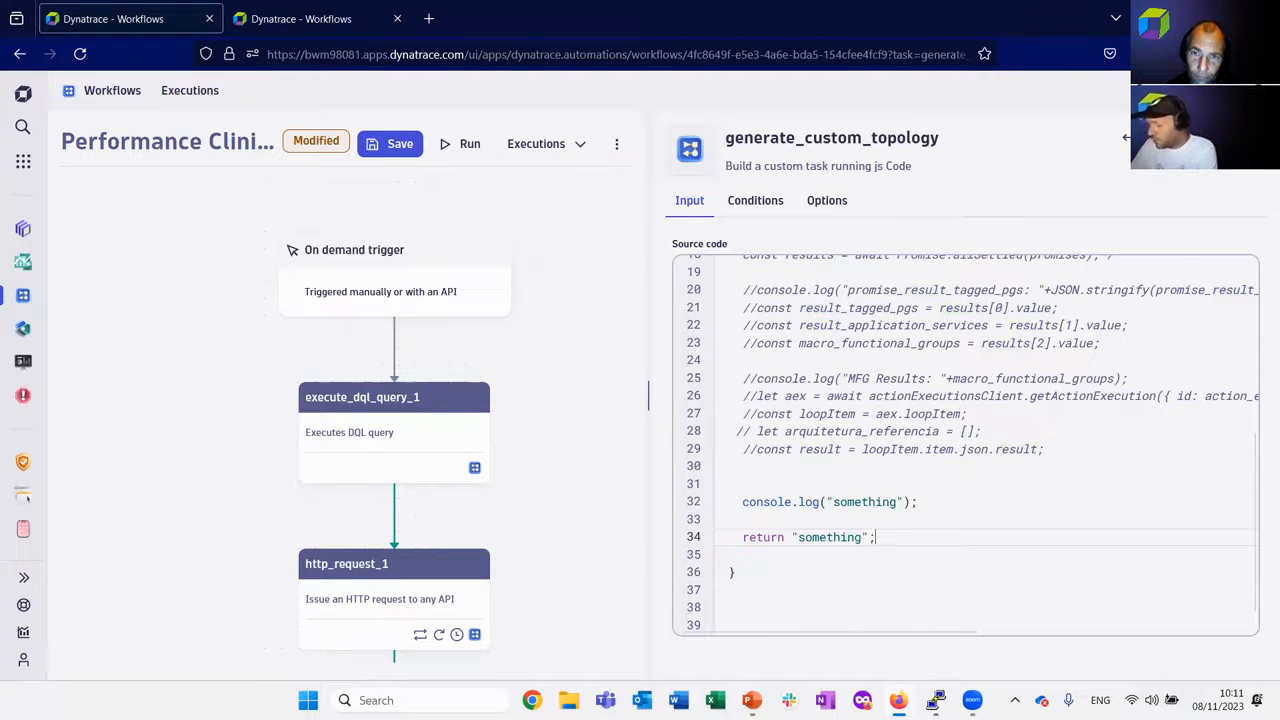
left_click_drag(742, 537, 893, 535)
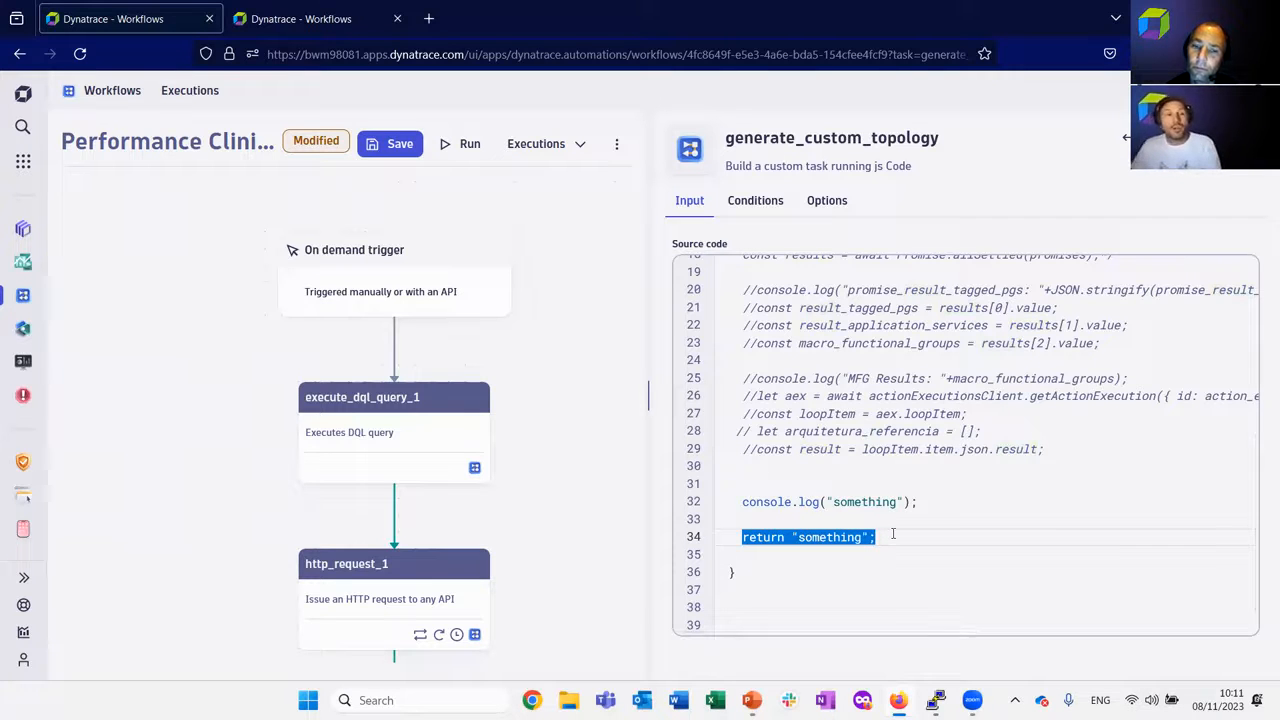
Save and run the workflow, bringing the generate_custom_topology task into view in the execution.
left_click(400, 143)
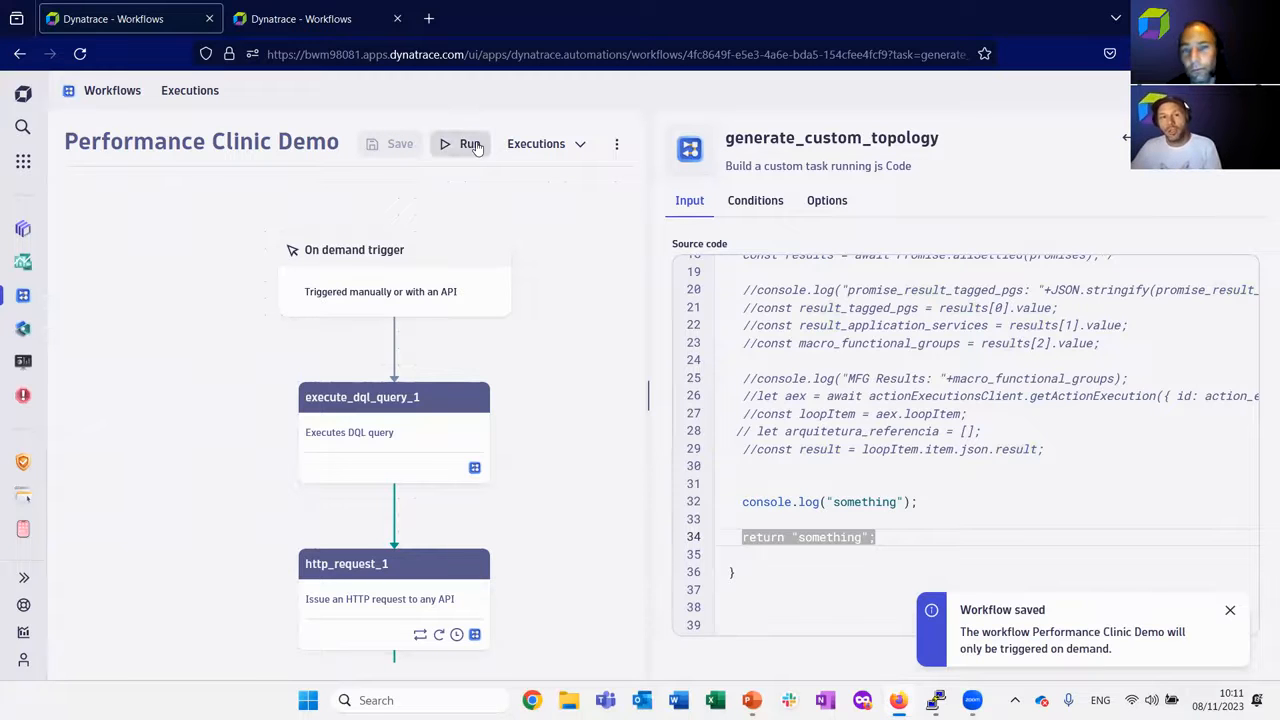
left_click(468, 143)
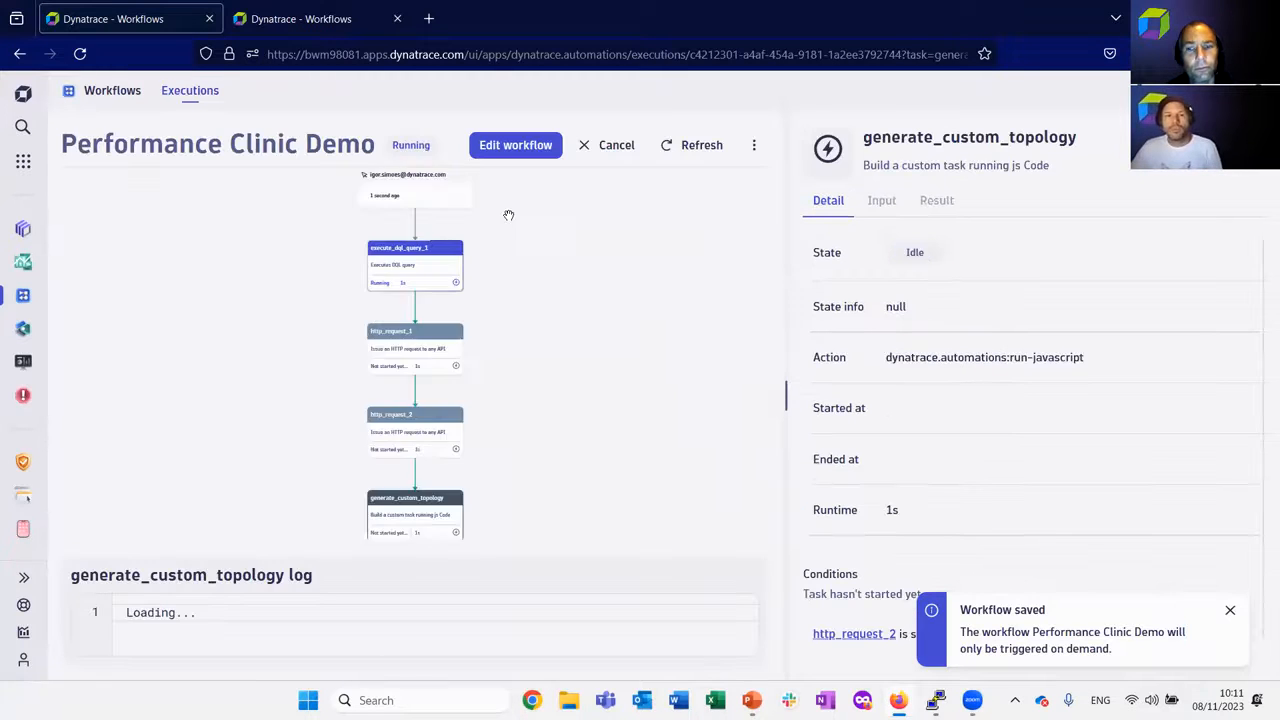
scroll(574, 397, "down", 2)
scroll(613, 413, "down", 5)
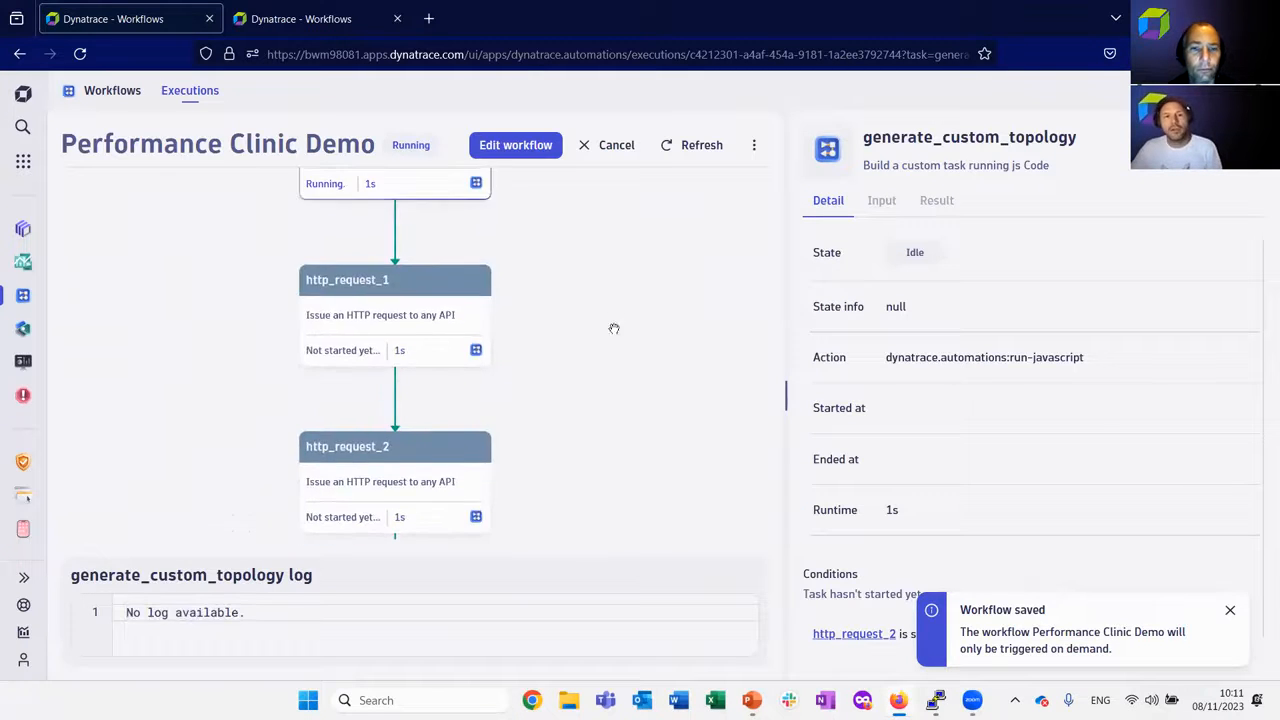
scroll(642, 346, "down", 2)
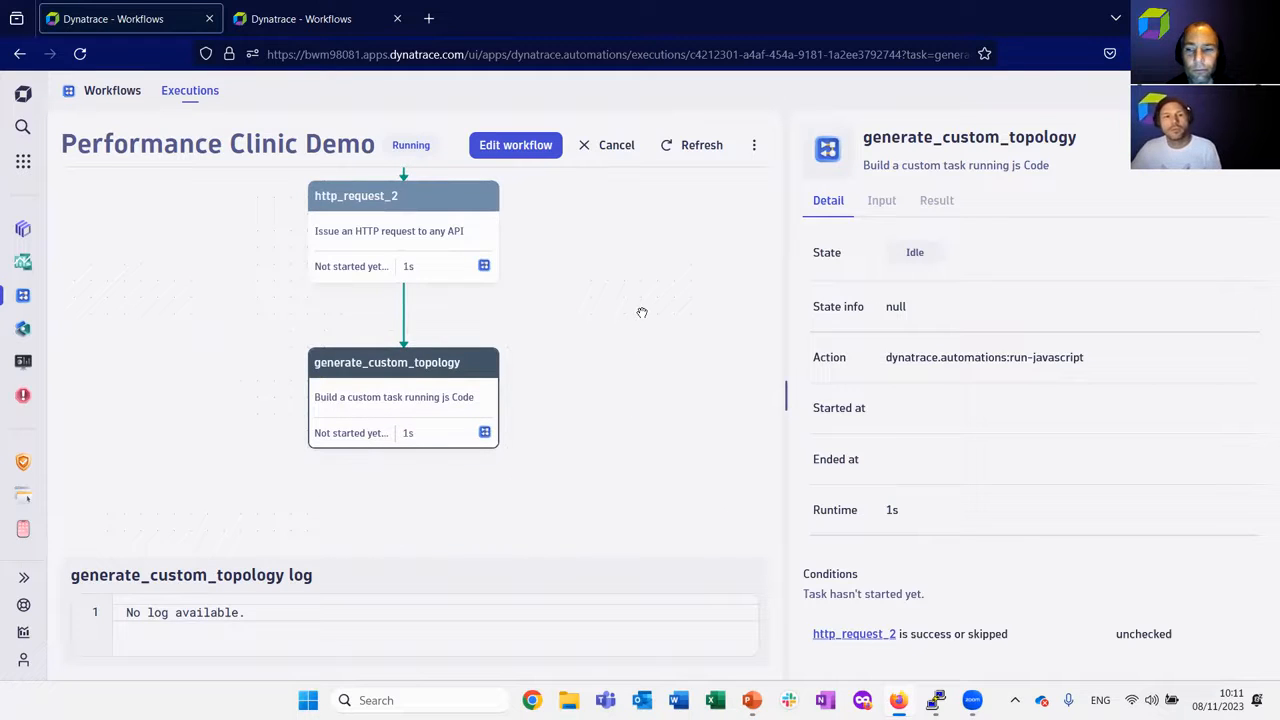
mouse_move(631, 264)
left_mouse_down()
mouse_move(640, 286)
mouse_move(640, 266)
left_mouse_up()
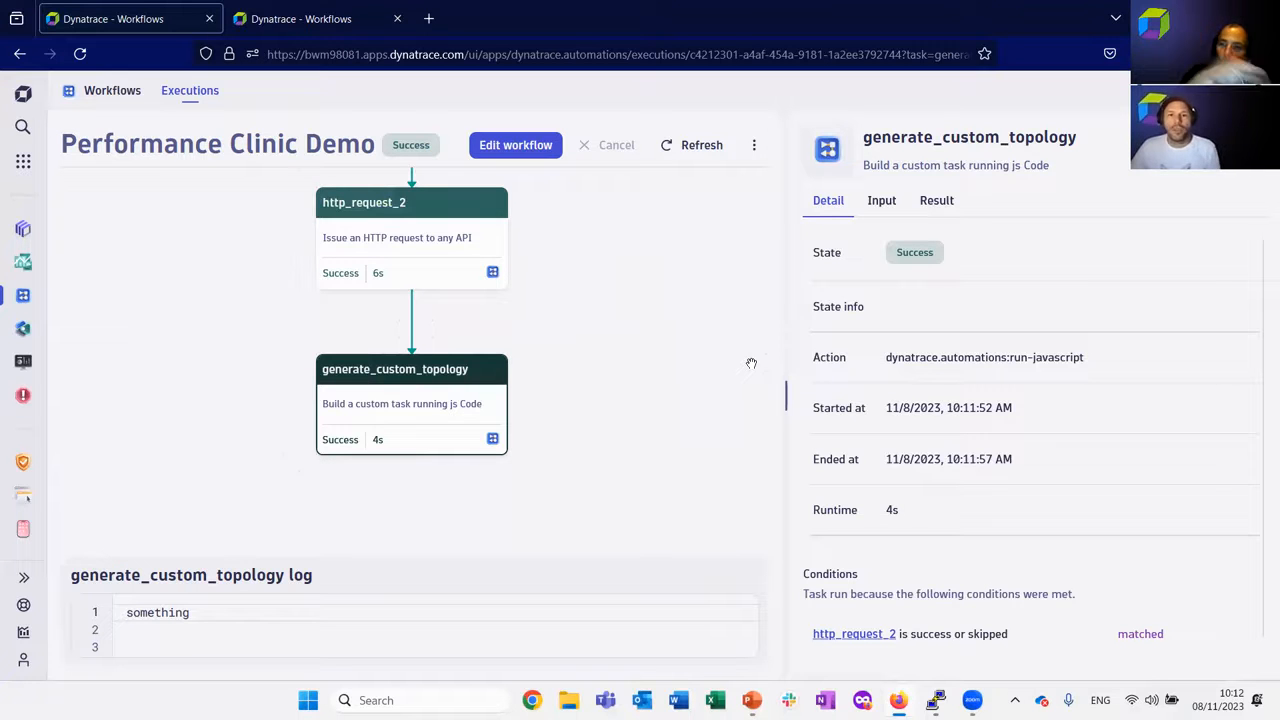
Reopen the most recent execution from the workflow's execution history and view the generate_custom_topology task's details.
left_click(498, 148)
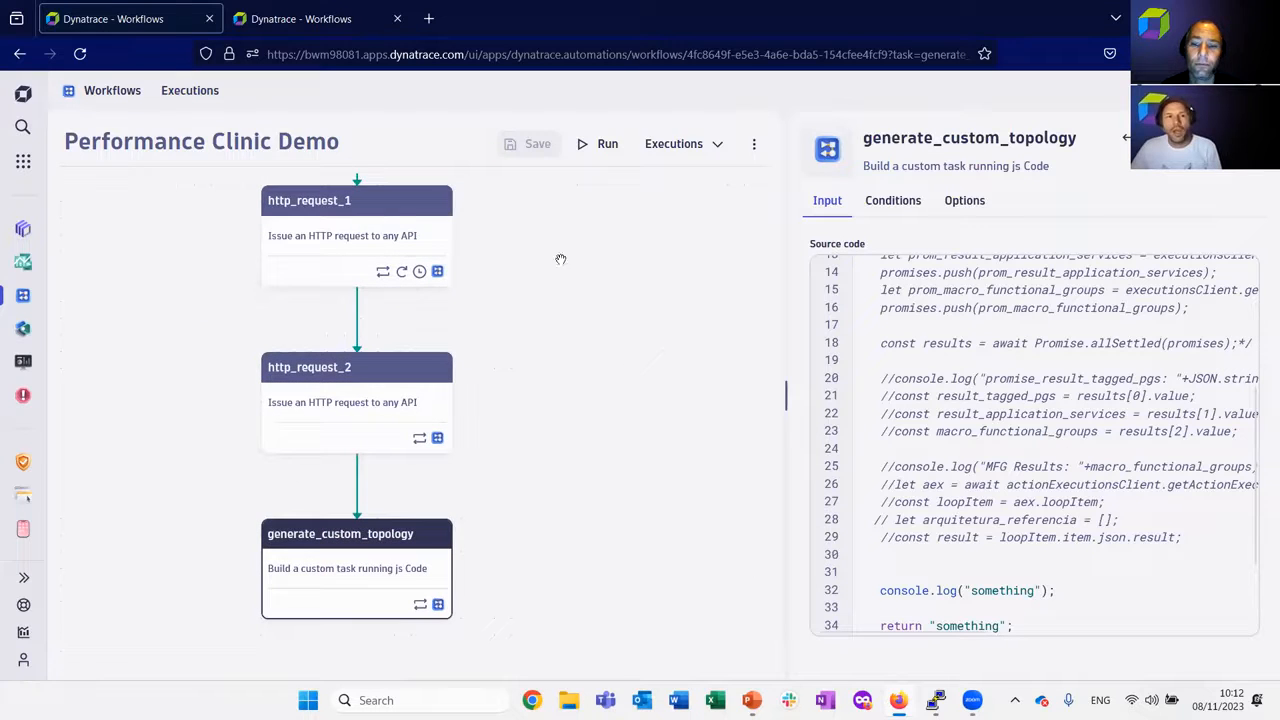
left_click(695, 147)
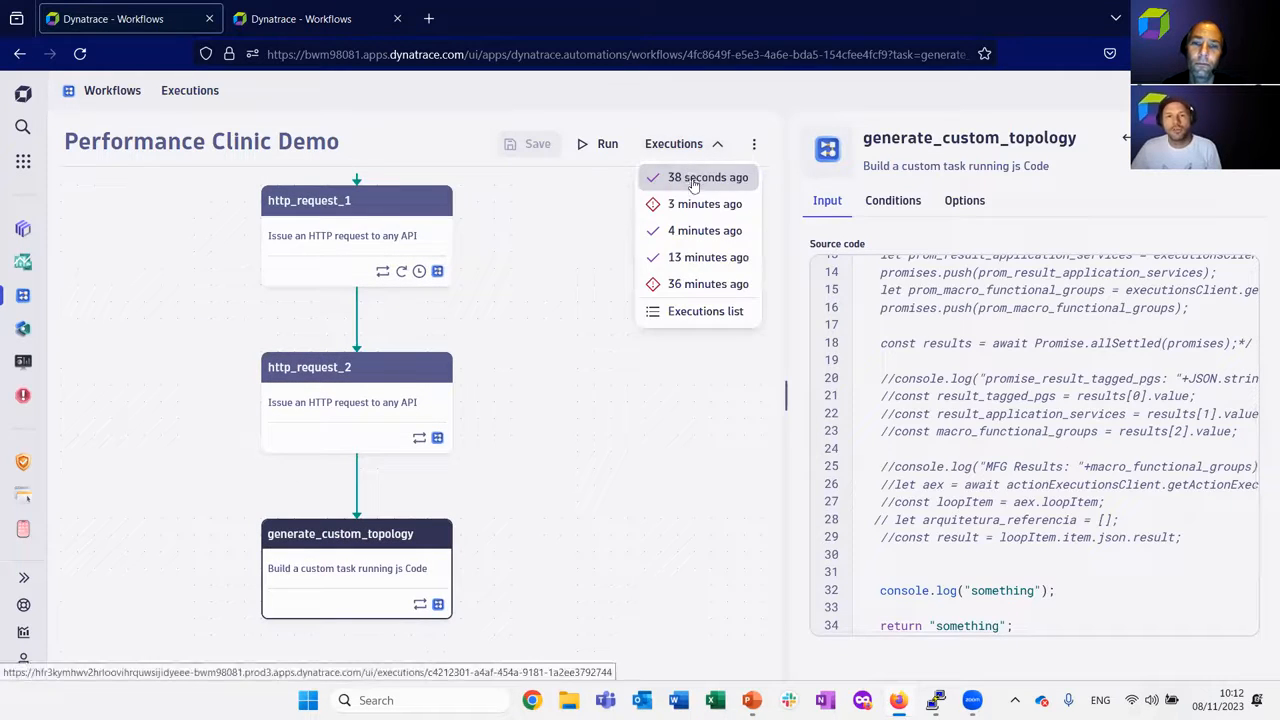
left_click(693, 182)
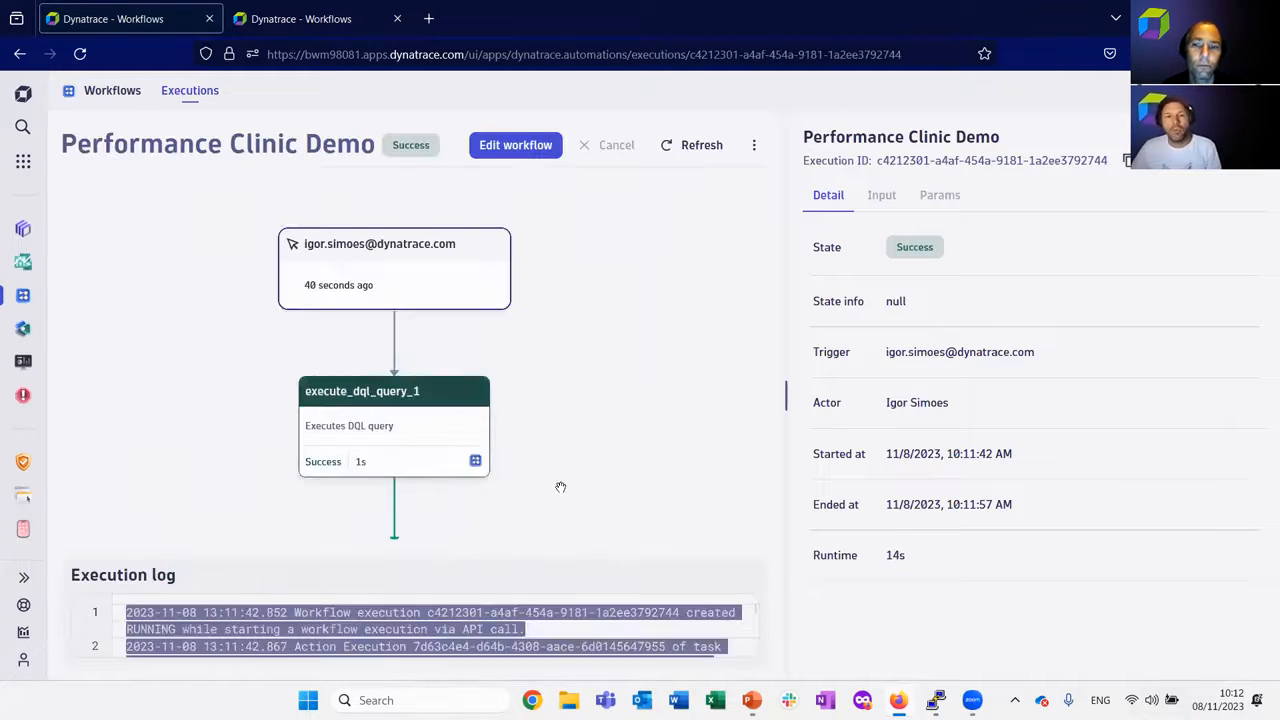
scroll(575, 470, "down", 5)
left_click(396, 462)
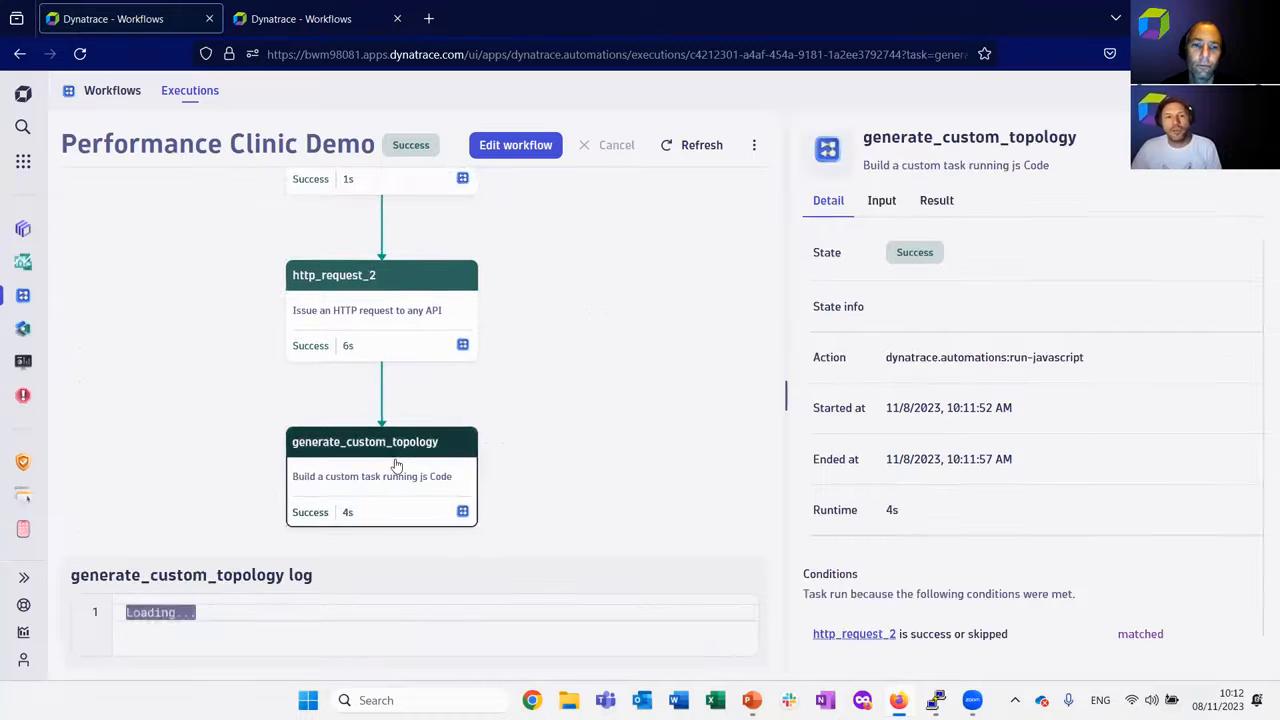
View the generate_custom_topology task's result, enlarge its log, and highlight the separator line between the first two log entries.
left_click(934, 202)
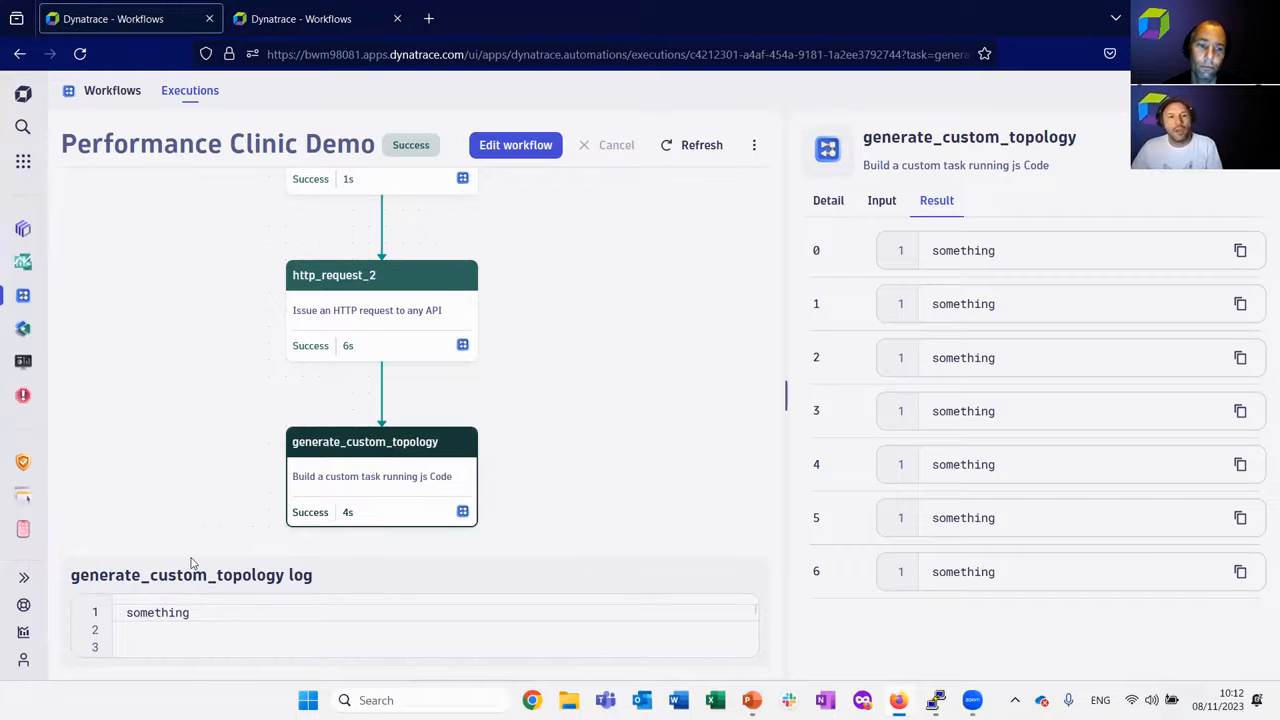
left_click_drag(254, 549, 255, 380)
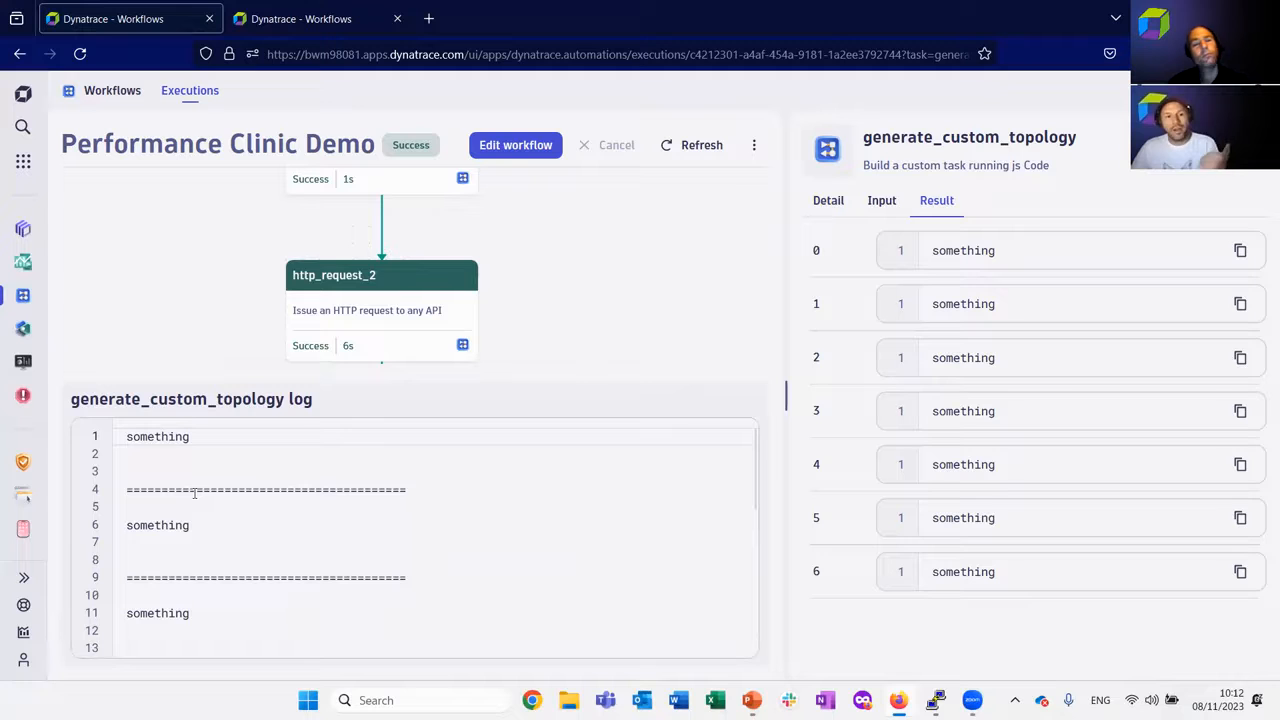
left_click_drag(121, 490, 425, 485)
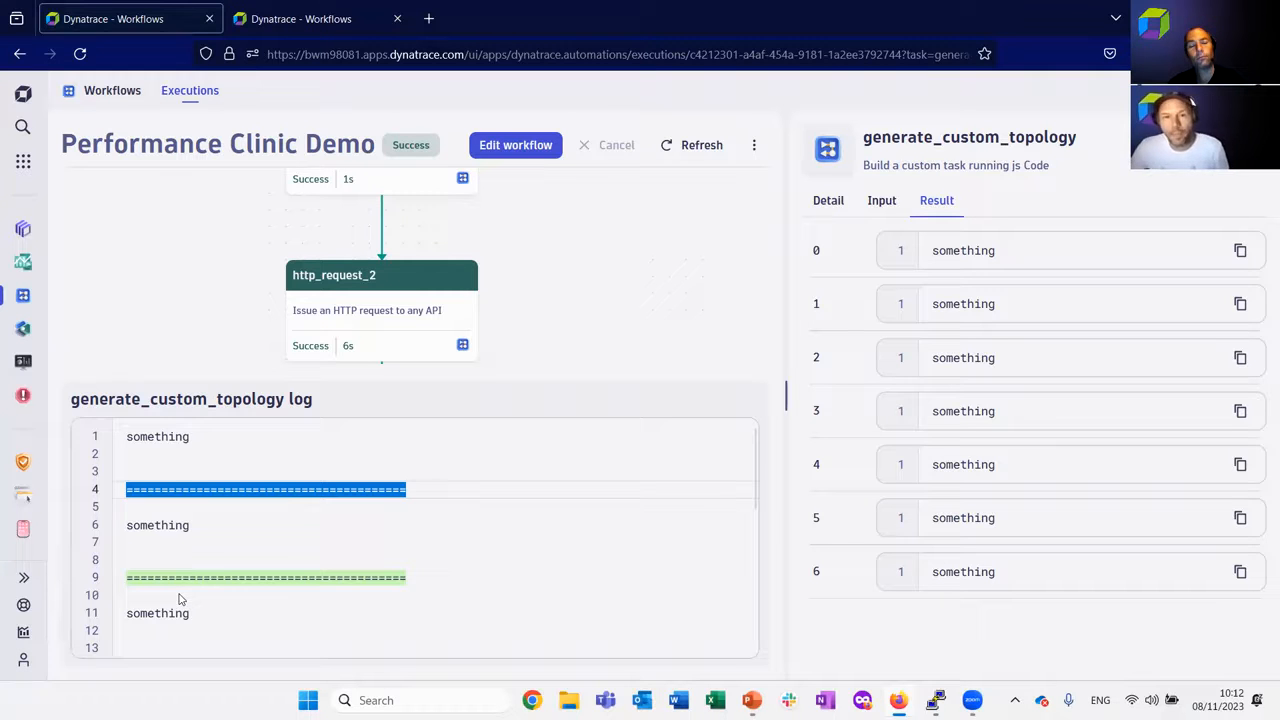
Return to editing the workflow and set generate_custom_topology's run condition on http_request_2 to error.
left_click(503, 146)
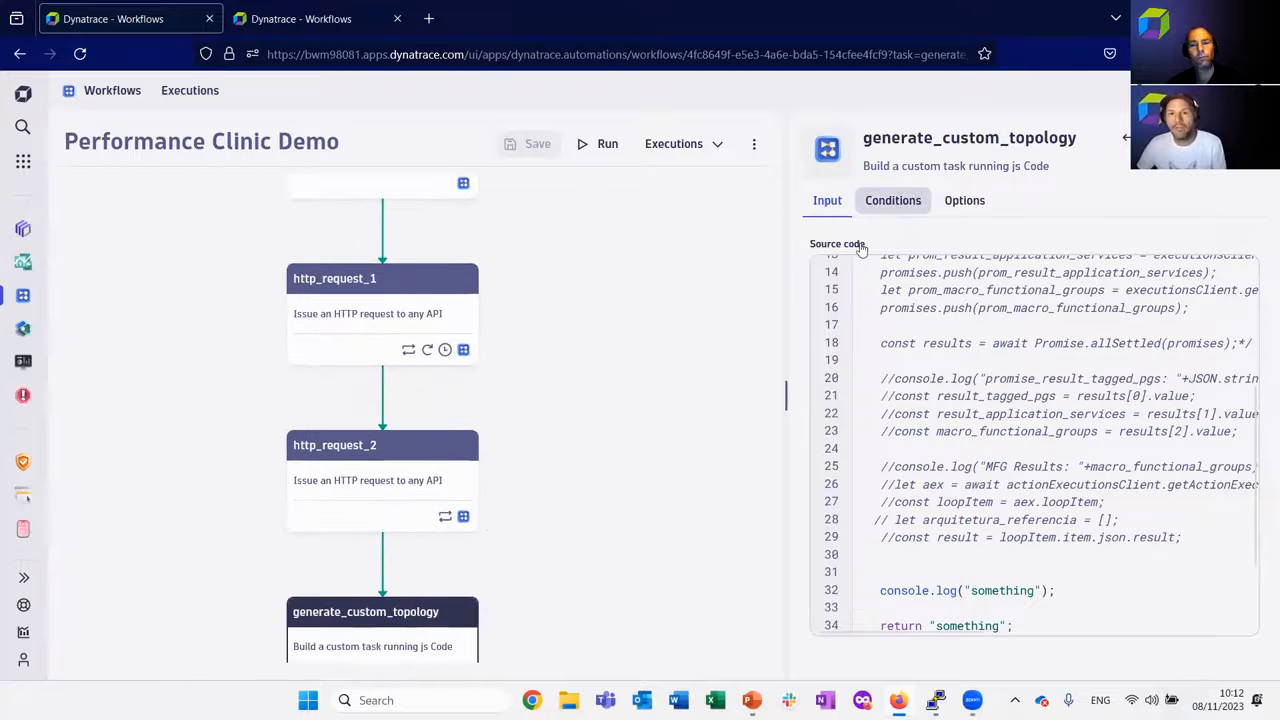
left_click(893, 200)
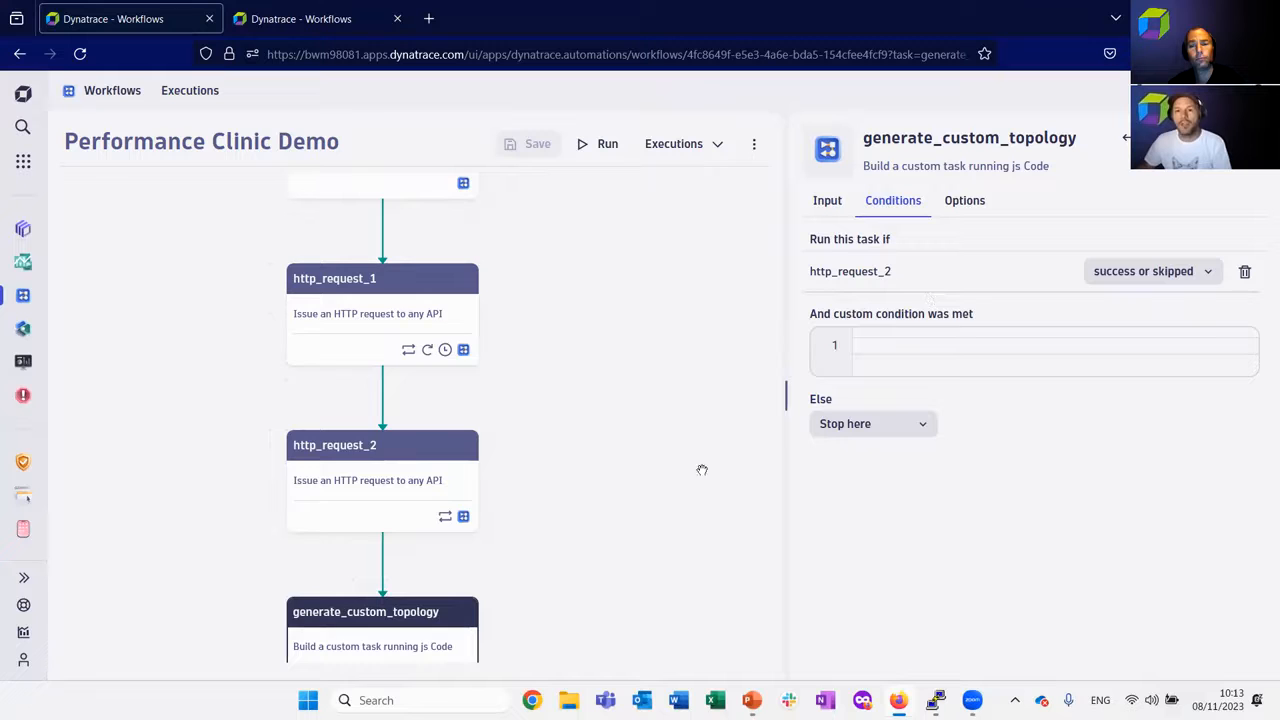
scroll(677, 363, "down", 3)
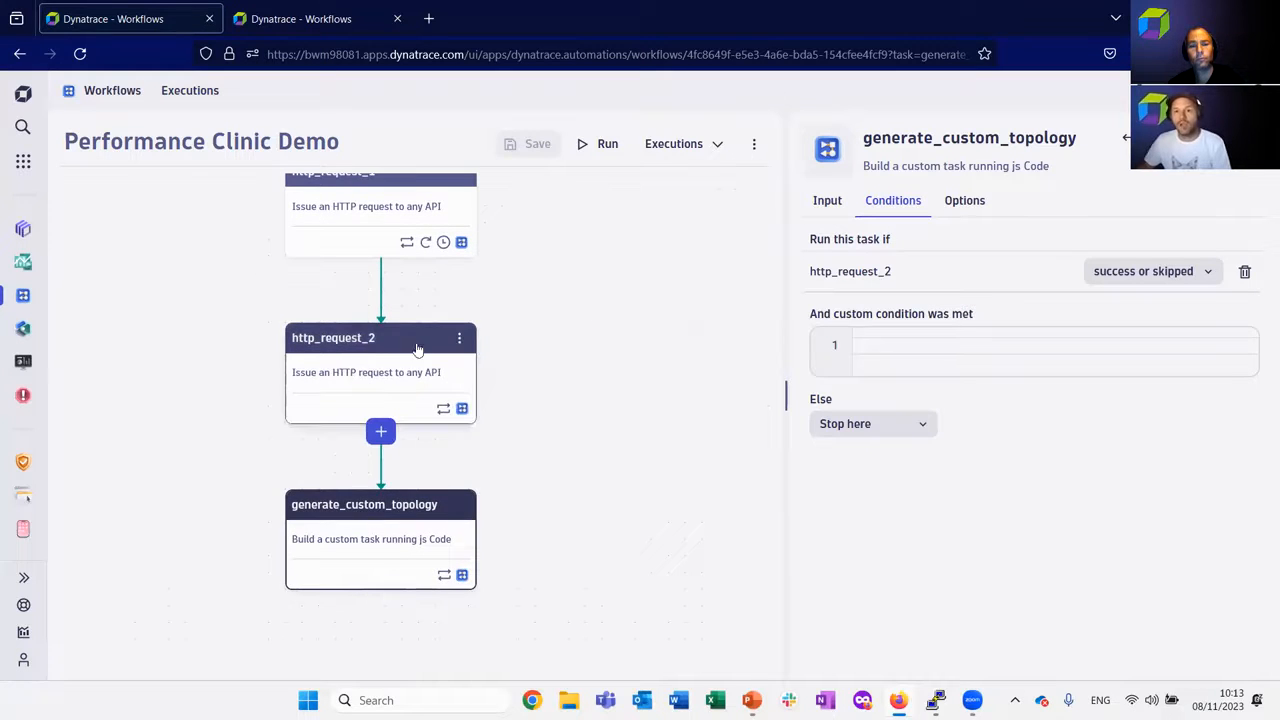
left_click(1208, 273)
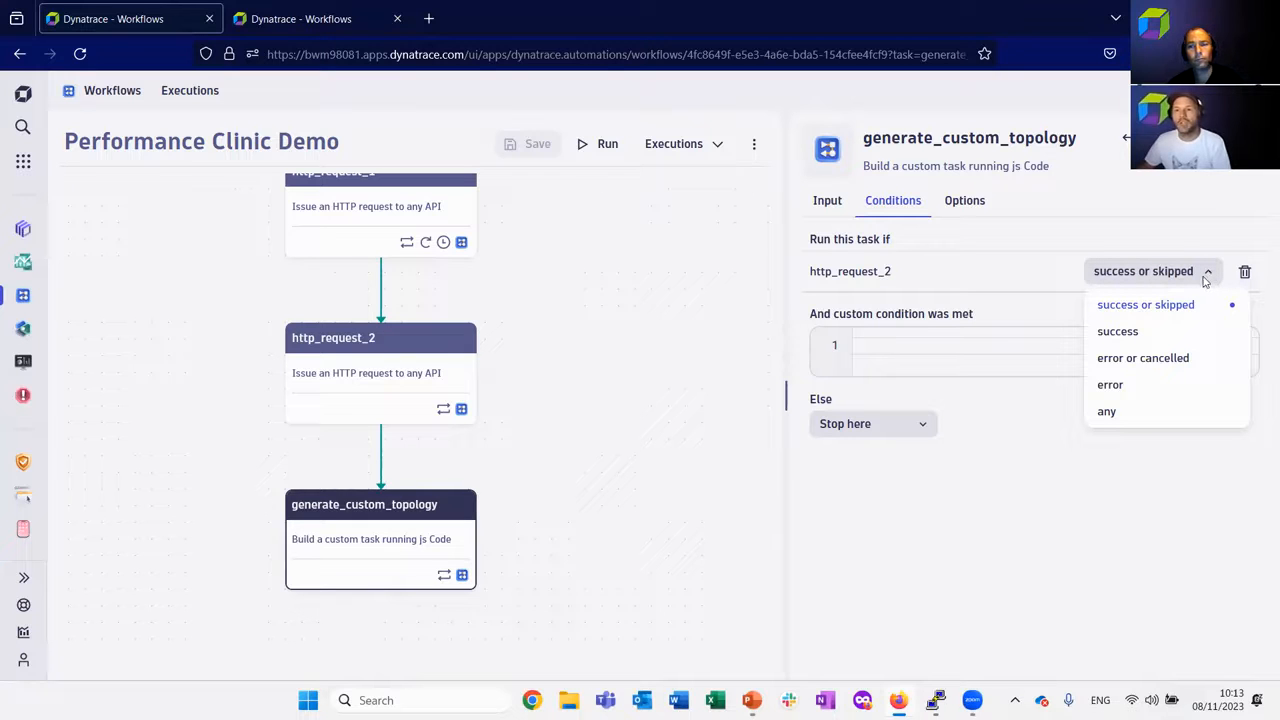
left_click(1158, 383)
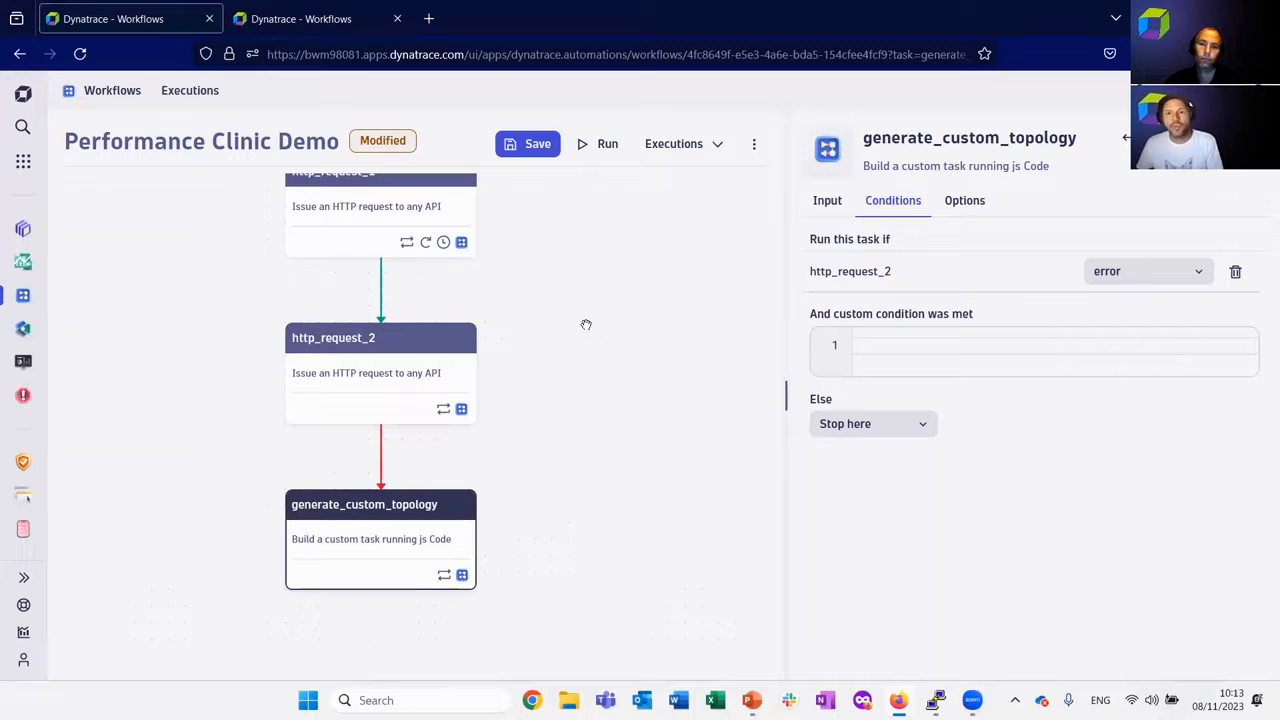
View the http_request_2 task's input settings and save the modified workflow.
left_click(400, 362)
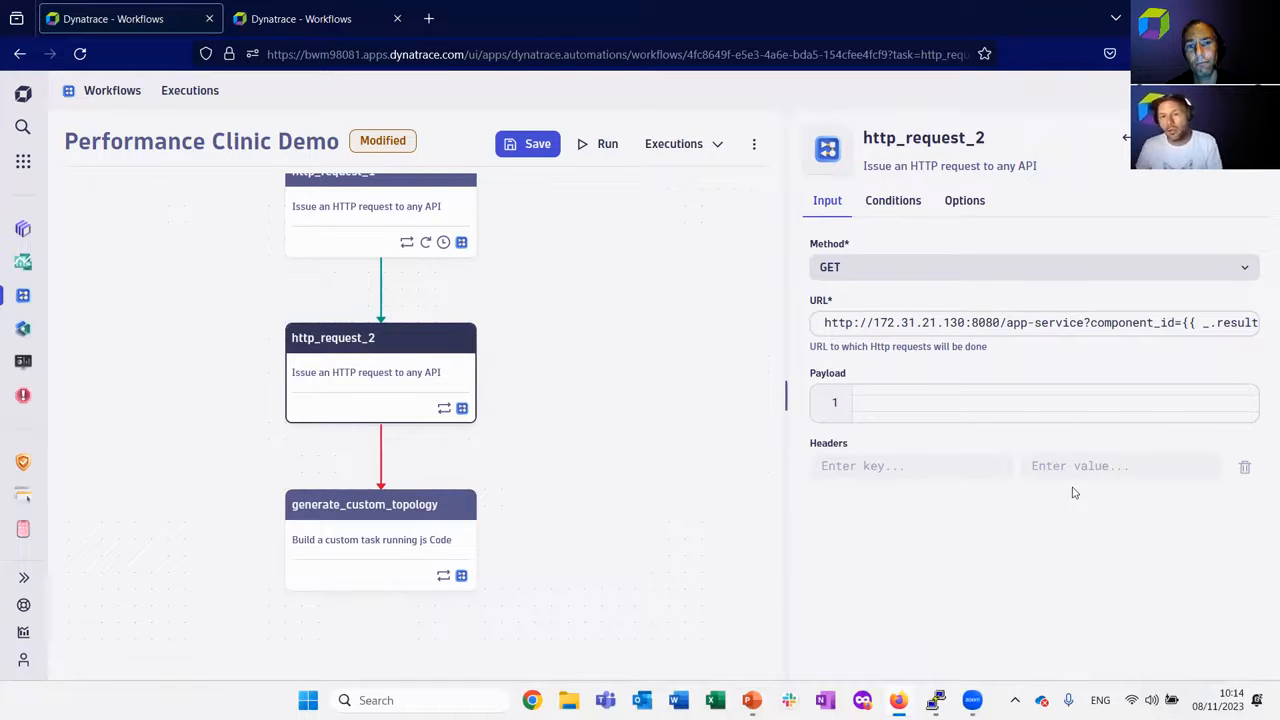
left_click(534, 152)
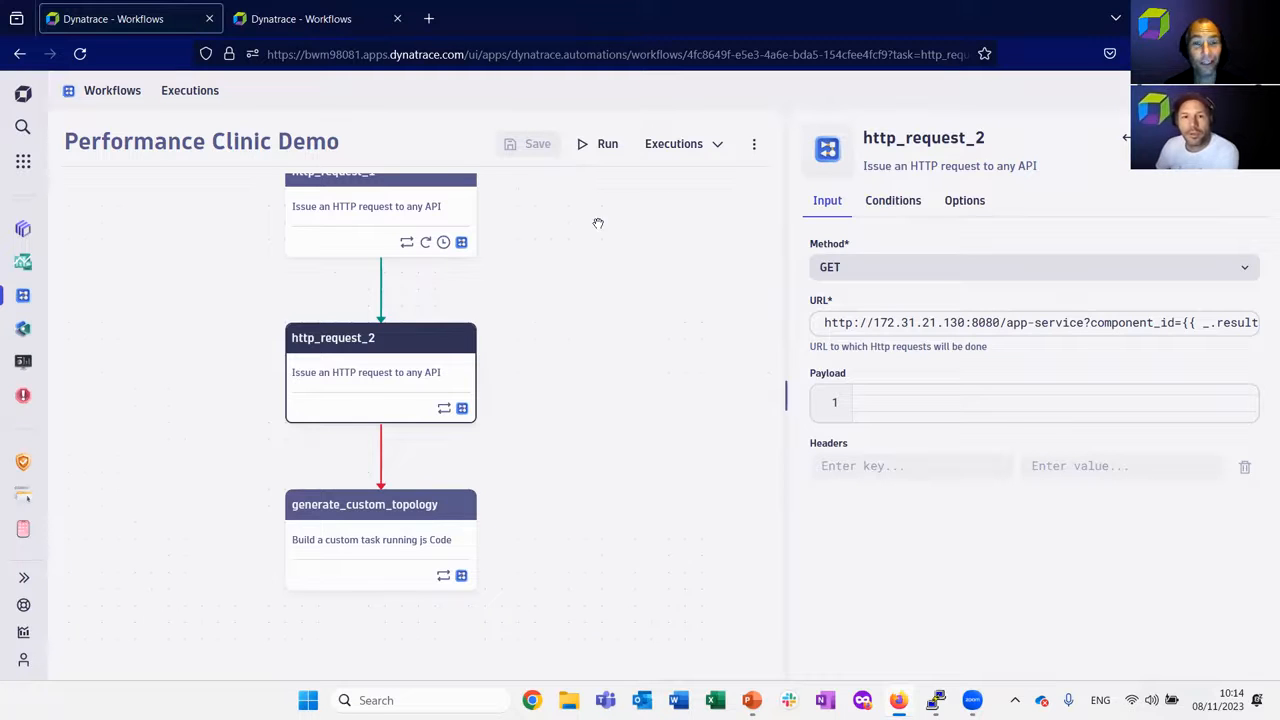
left_click_drag(614, 255, 638, 387)
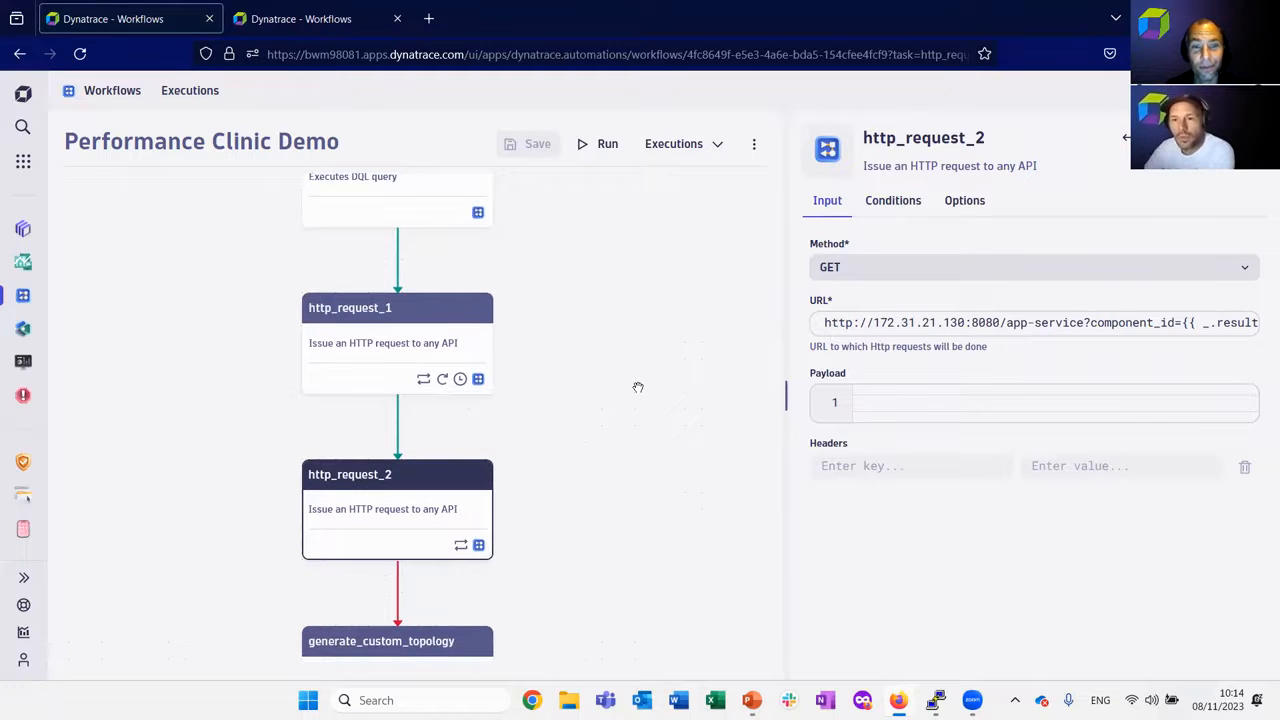